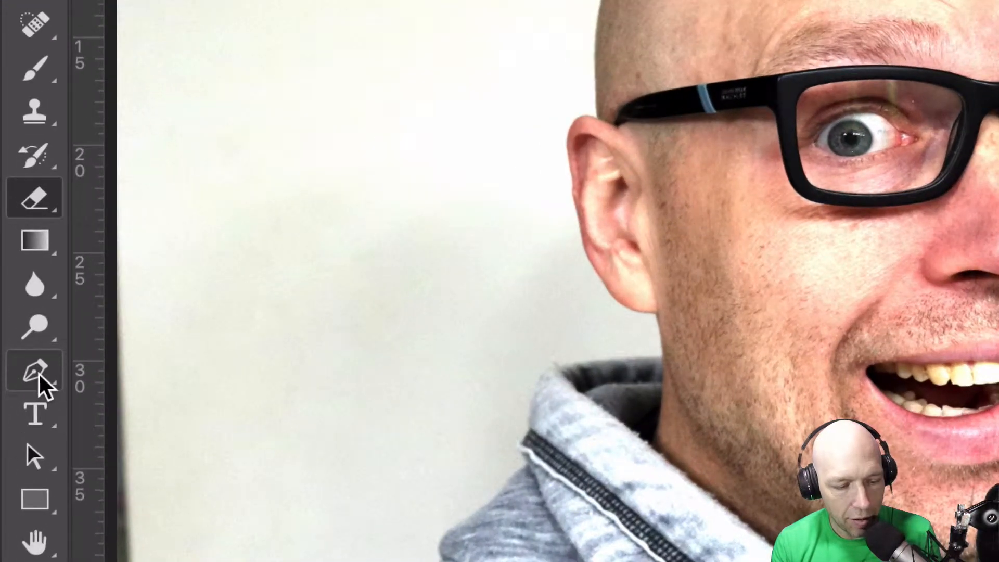
Start a Pen tool path with an anchor at the photo's lower edge, where the grey sleeve meets the background
{"action": "left_click", "coordinate": [16, 336]}
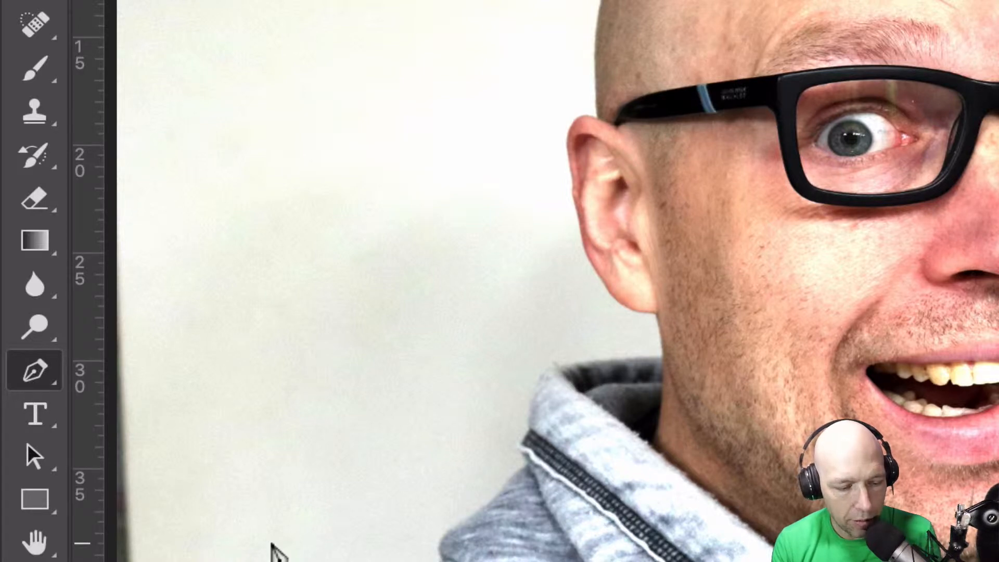
{"action": "key", "text": "super+plus"}
{"action": "key", "text": "super+plus"}
{"action": "scroll", "coordinate": [276, 550], "scroll_direction": "down", "scroll_amount": 10}
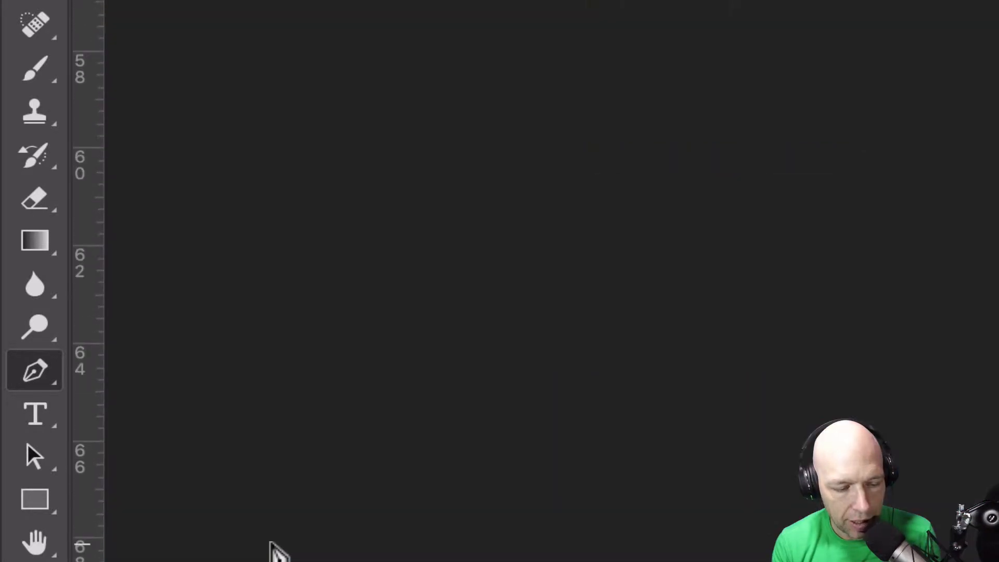
{"action": "scroll", "coordinate": [276, 551], "scroll_direction": "up", "scroll_amount": 4}
{"action": "scroll", "coordinate": [270, 543], "scroll_direction": "up", "scroll_amount": 5}
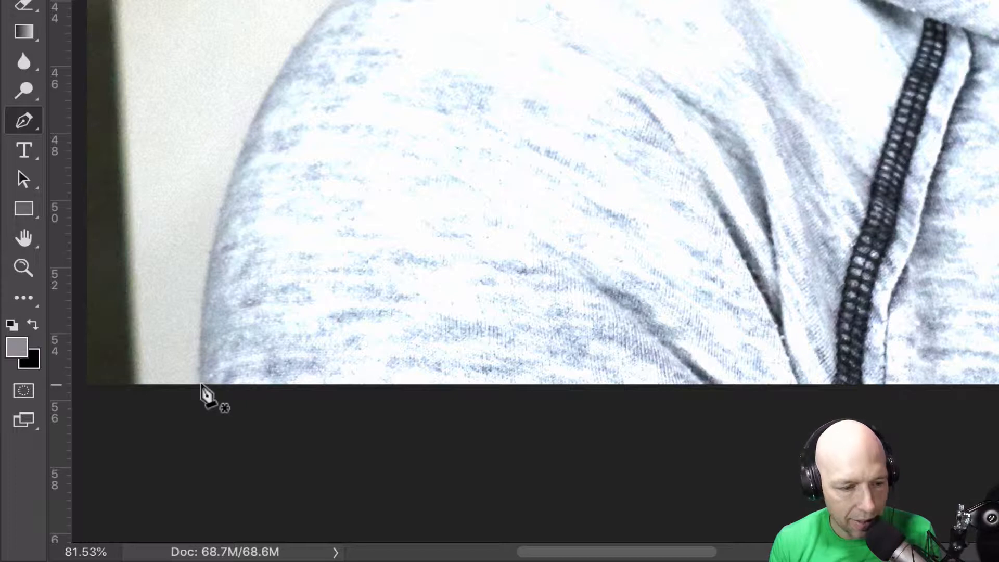
{"action": "scroll", "coordinate": [206, 396], "scroll_direction": "up", "scroll_amount": 1}
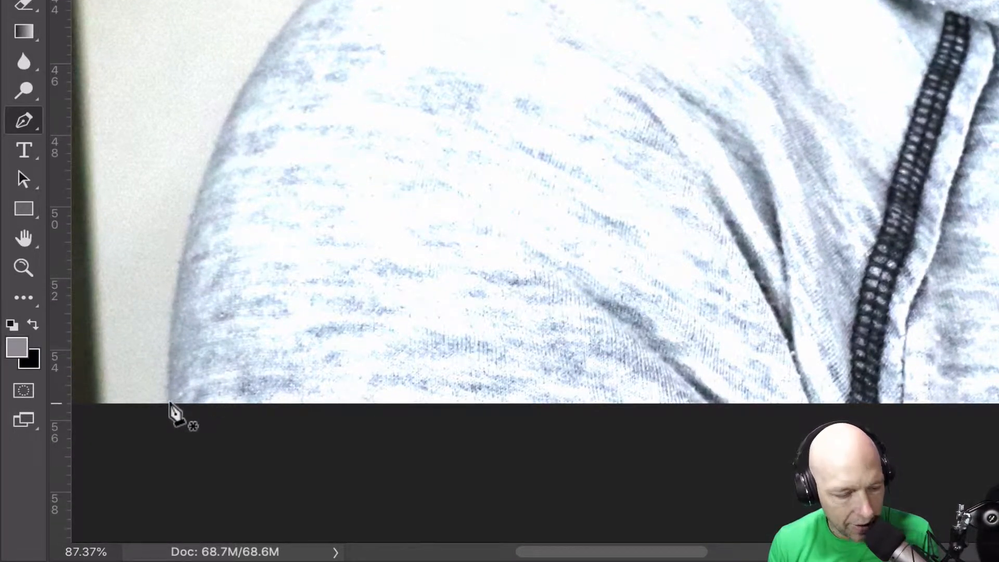
{"action": "left_click", "coordinate": [167, 402]}
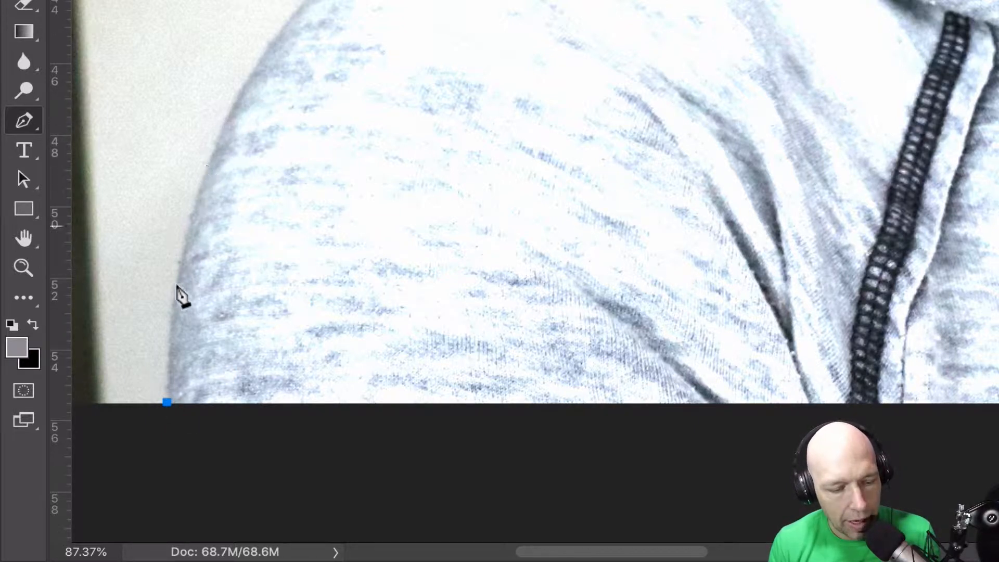
Try to trace the sleeve and shoulder edge with short straight path segments from the starting anchor
{"action": "left_click", "coordinate": [167, 381]}
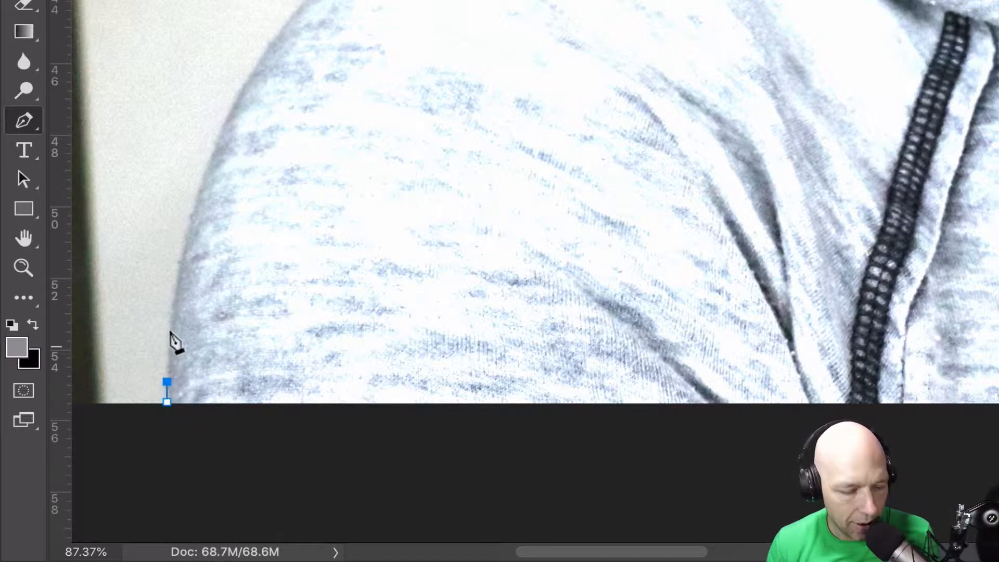
{"action": "left_click", "coordinate": [171, 328]}
{"action": "left_click", "coordinate": [179, 268]}
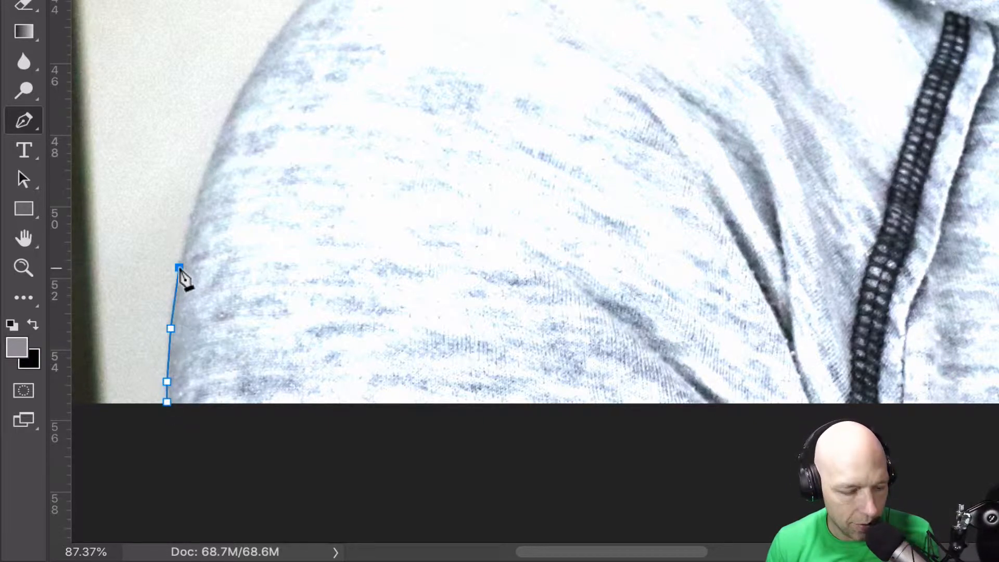
{"action": "left_click", "coordinate": [202, 184]}
{"action": "left_click", "coordinate": [211, 158]}
{"action": "left_click", "coordinate": [233, 111]}
{"action": "scroll", "coordinate": [253, 104], "scroll_direction": "up", "scroll_amount": 2}
{"action": "left_click", "coordinate": [259, 127]}
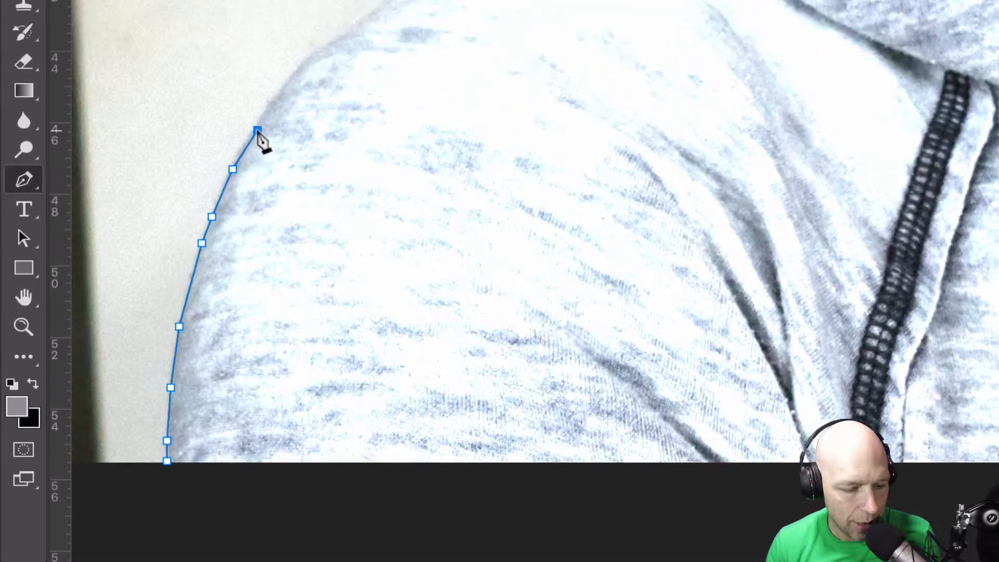
{"action": "scroll", "coordinate": [264, 136], "scroll_direction": "up", "scroll_amount": 2}
{"action": "left_click", "coordinate": [301, 123]}
{"action": "left_click", "coordinate": [347, 87]}
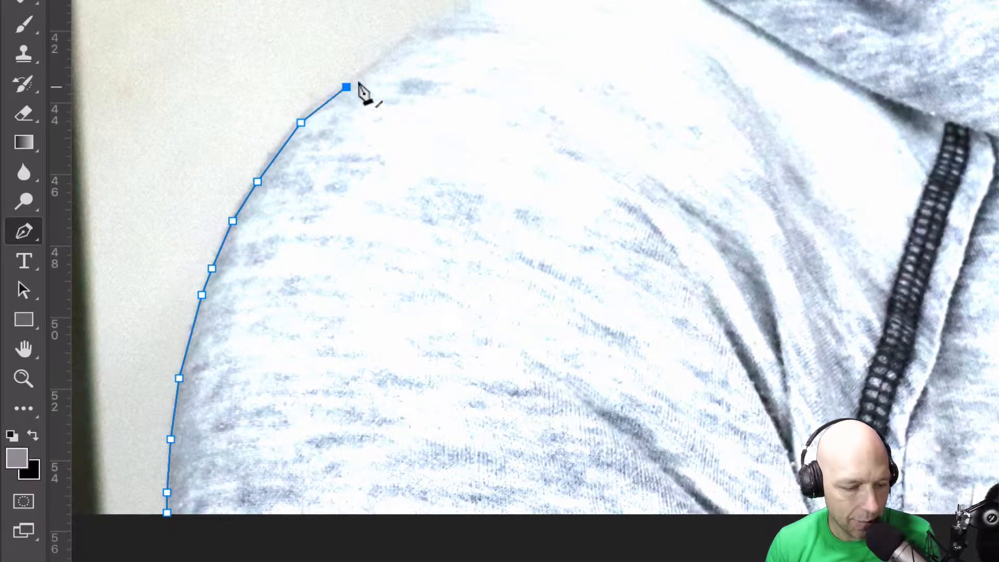
{"action": "left_click", "coordinate": [397, 48]}
{"action": "left_click", "coordinate": [442, 18]}
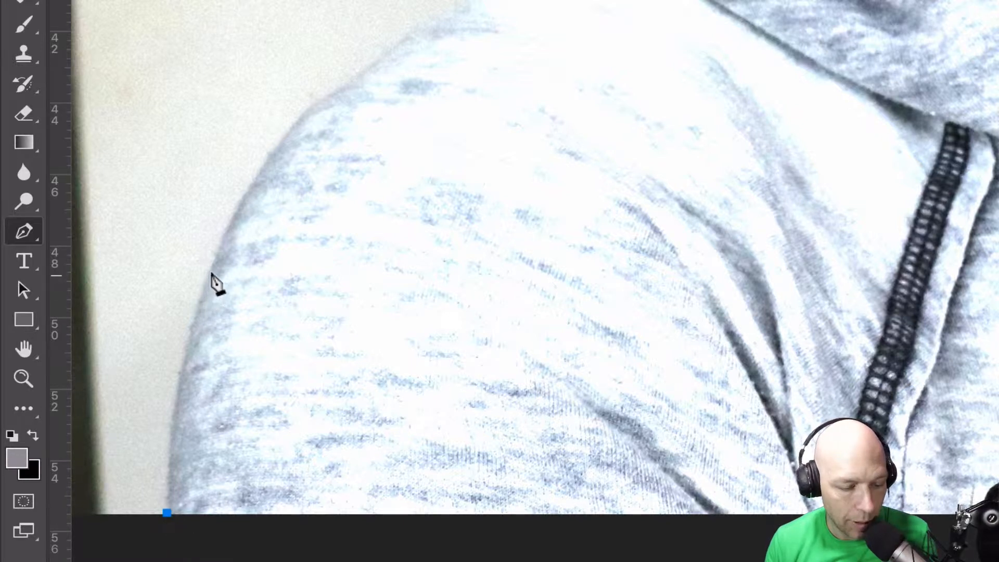
Trace the sleeve and shoulder edge with curved path segments from the starting anchor up towards the hood
{"action": "left_click_drag", "start_coordinate": [209, 271], "coordinate": [233, 210]}
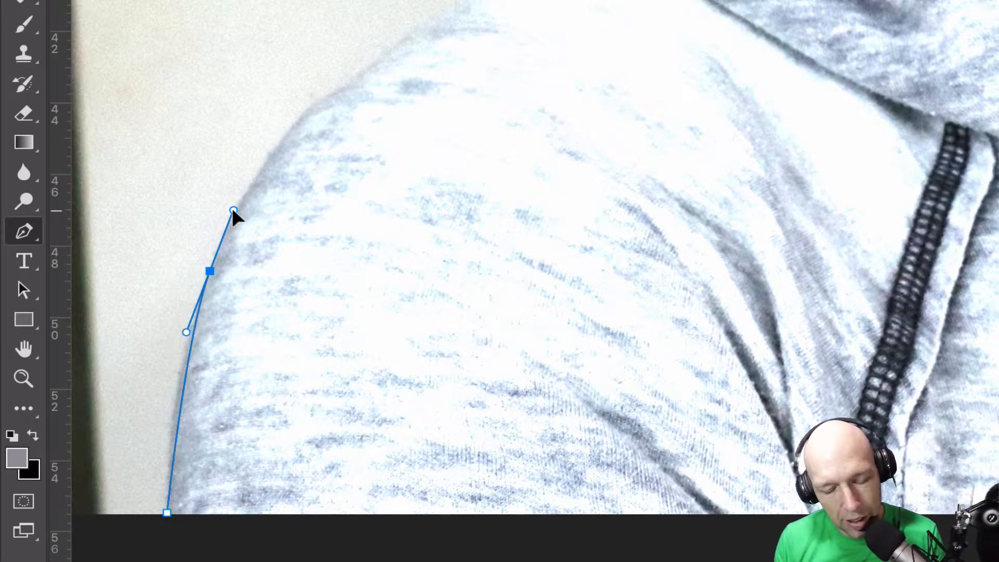
{"action": "mouse_move", "coordinate": [234, 210]}
{"action": "left_mouse_down"}
{"action": "mouse_move", "coordinate": [240, 202]}
{"action": "mouse_move", "coordinate": [256, 222]}
{"action": "mouse_move", "coordinate": [262, 217]}
{"action": "mouse_move", "coordinate": [194, 166]}
{"action": "mouse_move", "coordinate": [279, 208]}
{"action": "mouse_move", "coordinate": [191, 185]}
{"action": "mouse_move", "coordinate": [257, 194]}
{"action": "mouse_move", "coordinate": [197, 176]}
{"action": "mouse_move", "coordinate": [243, 191]}
{"action": "mouse_move", "coordinate": [219, 234]}
{"action": "mouse_move", "coordinate": [236, 203]}
{"action": "left_mouse_up"}
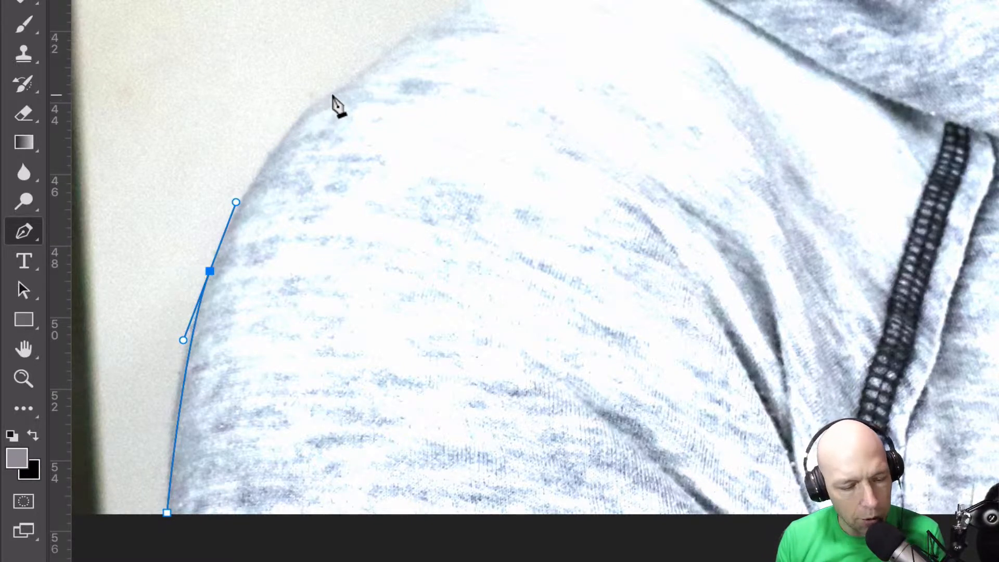
{"action": "left_click_drag", "start_coordinate": [332, 94], "coordinate": [362, 83]}
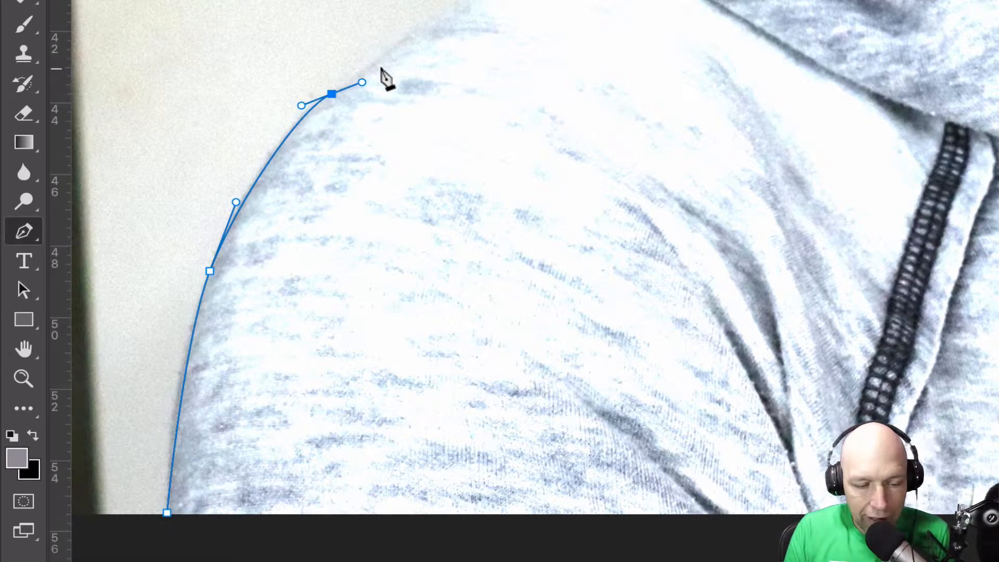
{"action": "left_click_drag", "start_coordinate": [395, 50], "coordinate": [462, 16]}
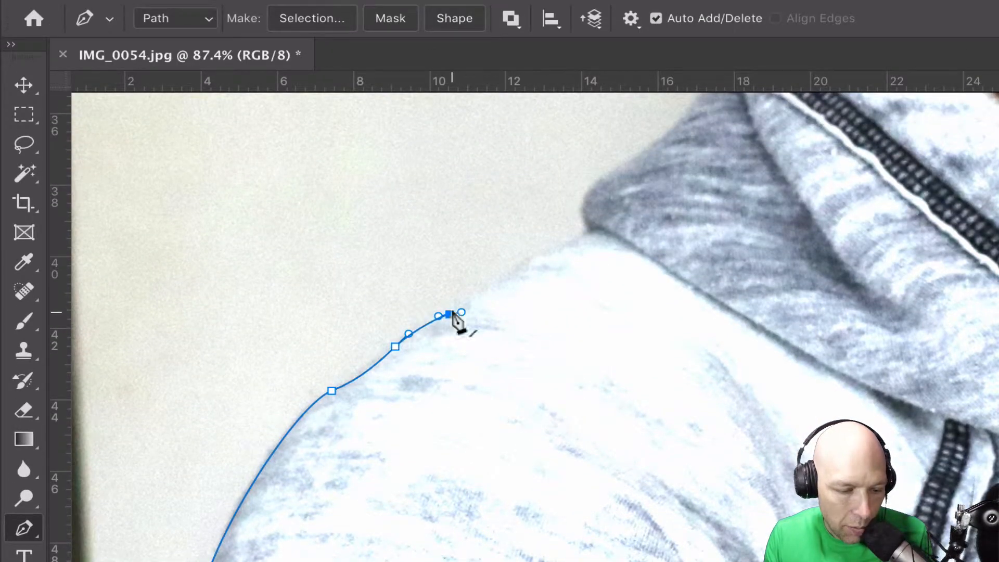
{"action": "left_click_drag", "start_coordinate": [511, 275], "coordinate": [557, 248]}
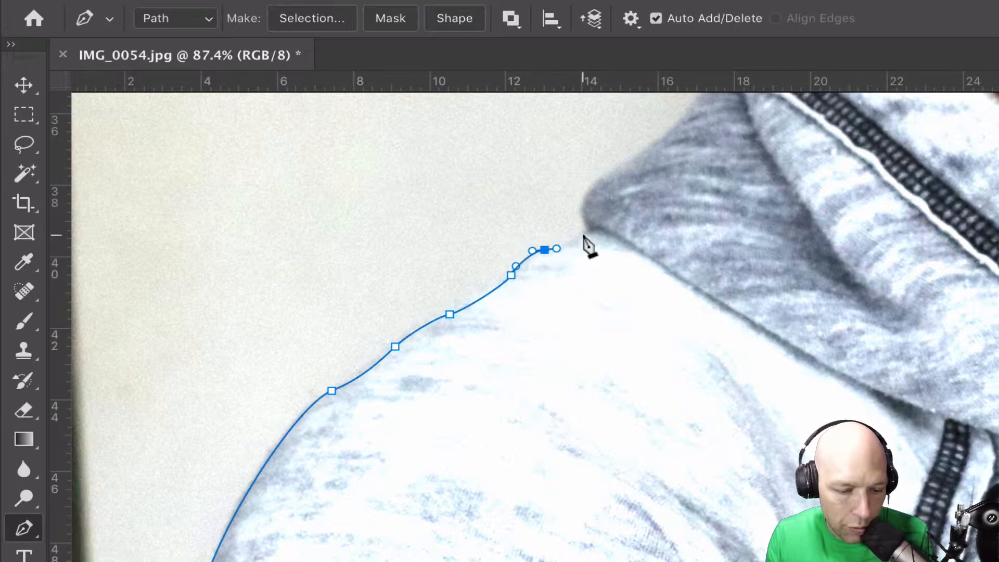
Continue the path with curved segments around the hood's lower fold and up its sloping outer edge
{"action": "scroll", "coordinate": [661, 361], "scroll_direction": "up", "scroll_amount": 5}
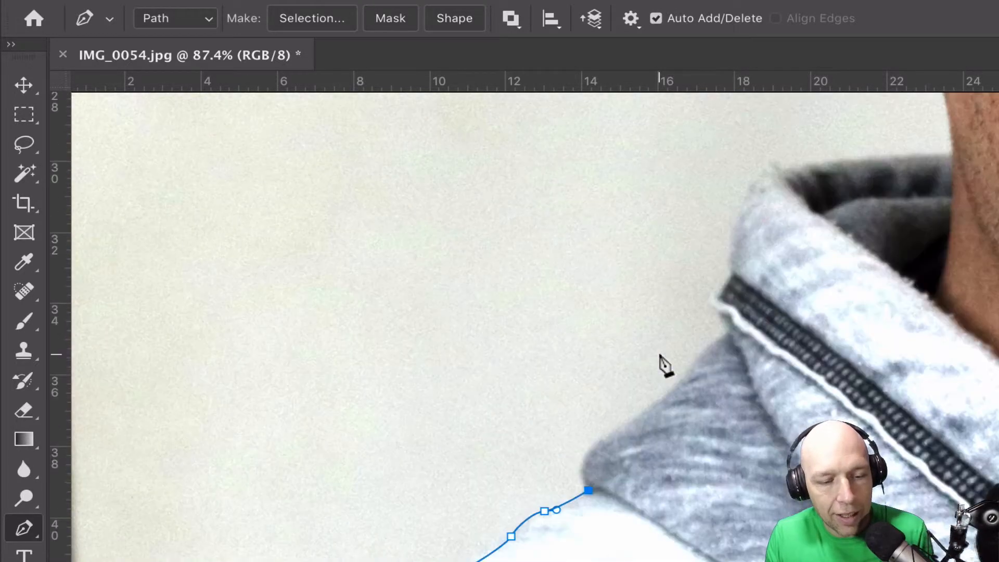
{"action": "scroll", "coordinate": [588, 500], "scroll_direction": "up", "scroll_amount": 4}
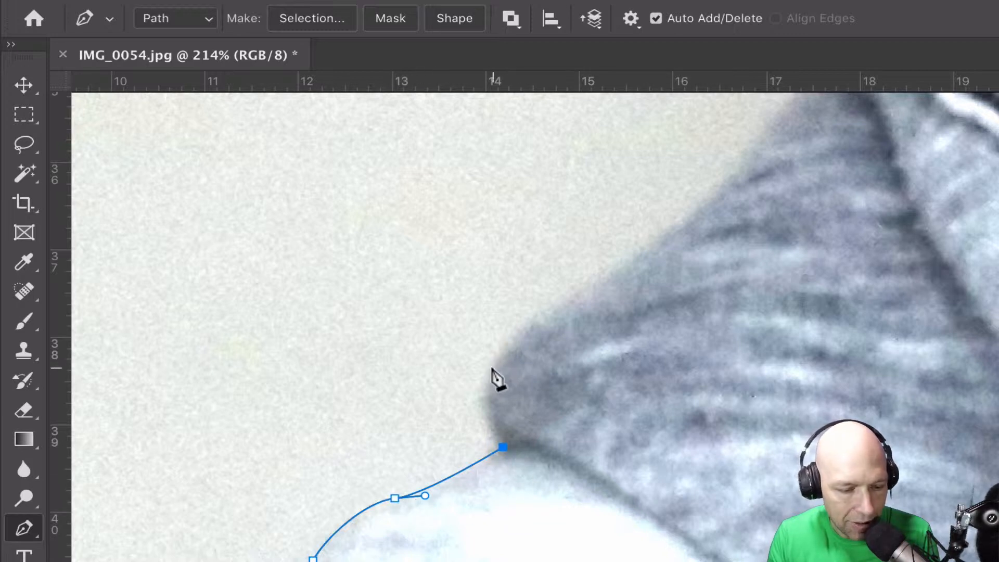
{"action": "left_click_drag", "start_coordinate": [491, 368], "coordinate": [505, 333]}
{"action": "left_click_drag", "start_coordinate": [612, 283], "coordinate": [645, 257]}
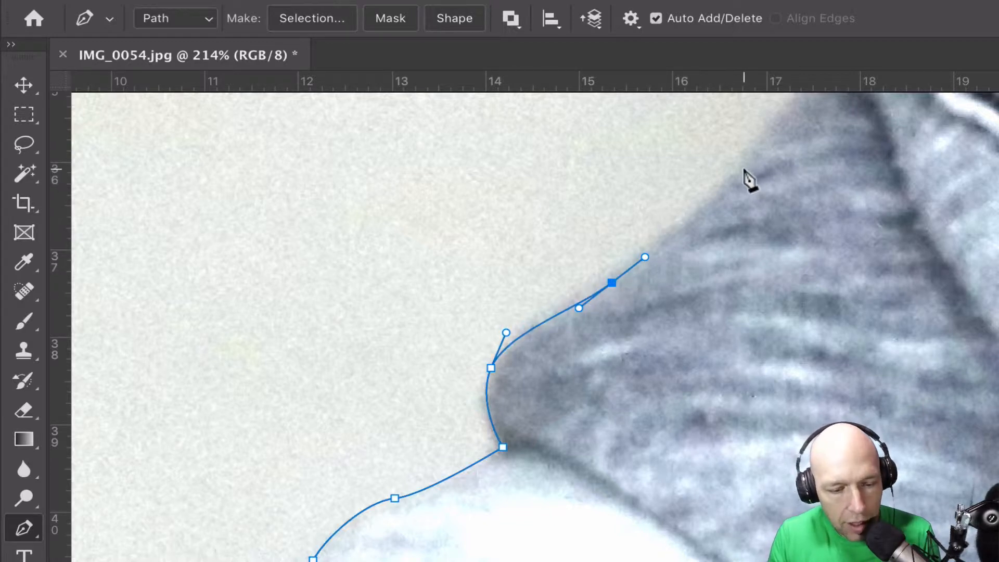
{"action": "left_click_drag", "start_coordinate": [740, 169], "coordinate": [758, 140]}
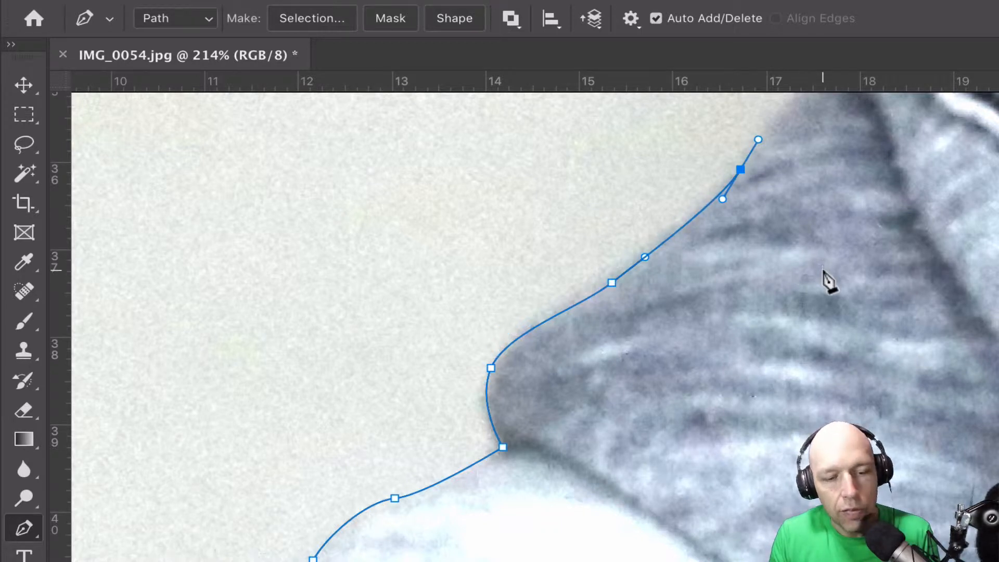
Extend the path into the notch below the hood seam and around the white piping and dark seam's end
{"action": "scroll", "coordinate": [828, 281], "scroll_direction": "up", "scroll_amount": 5}
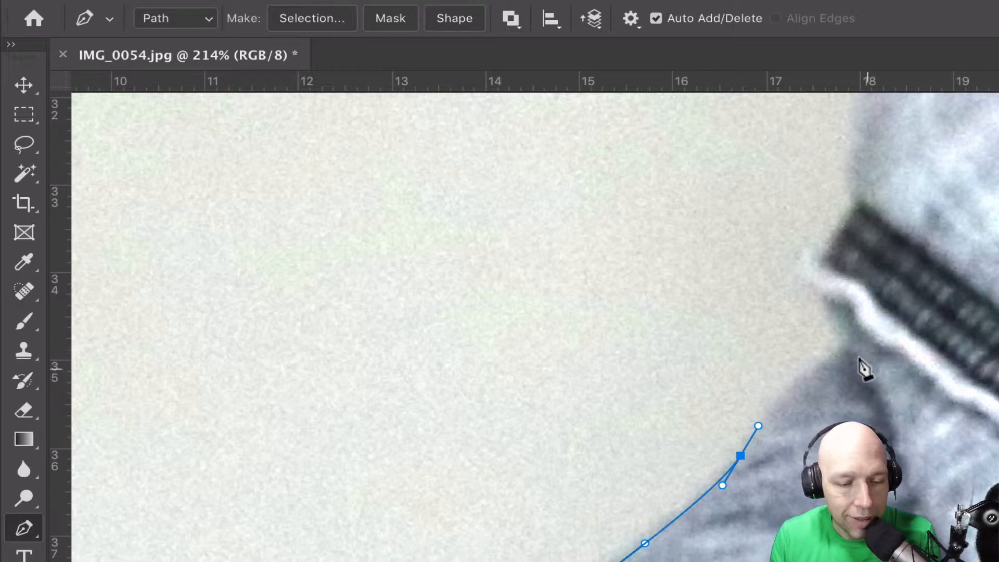
{"action": "left_click_drag", "start_coordinate": [816, 366], "coordinate": [828, 357]}
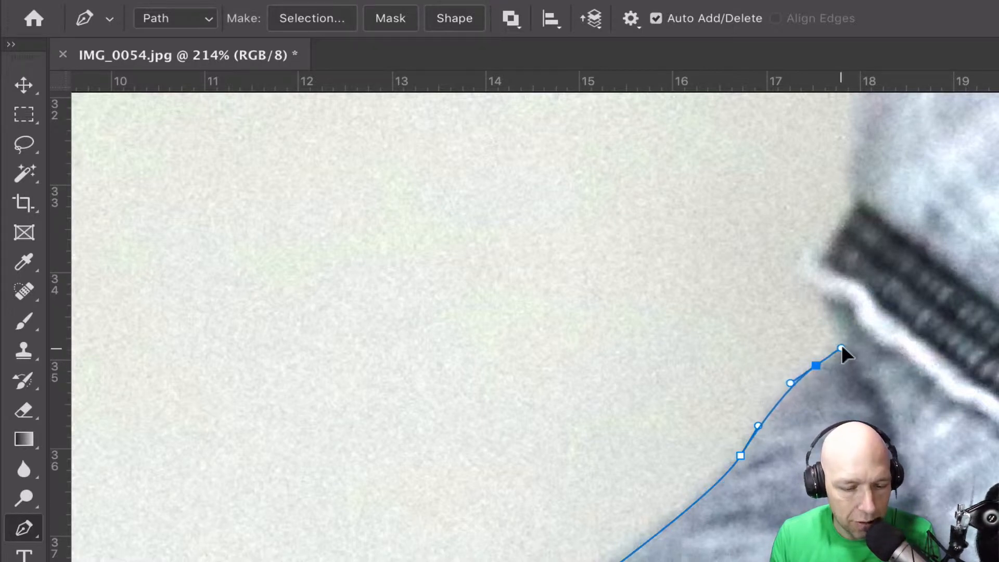
{"action": "left_click", "coordinate": [845, 347]}
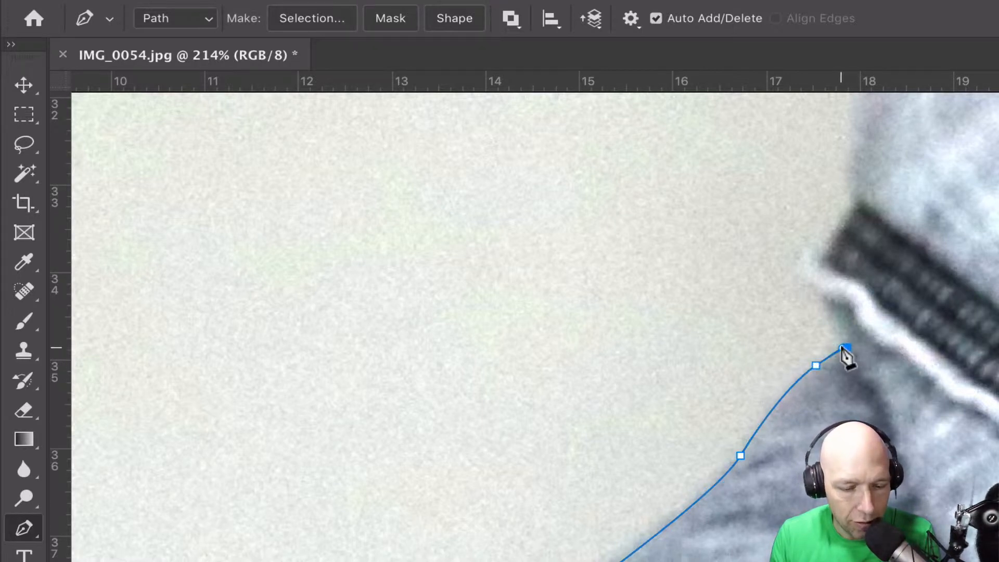
{"action": "left_click", "coordinate": [816, 295]}
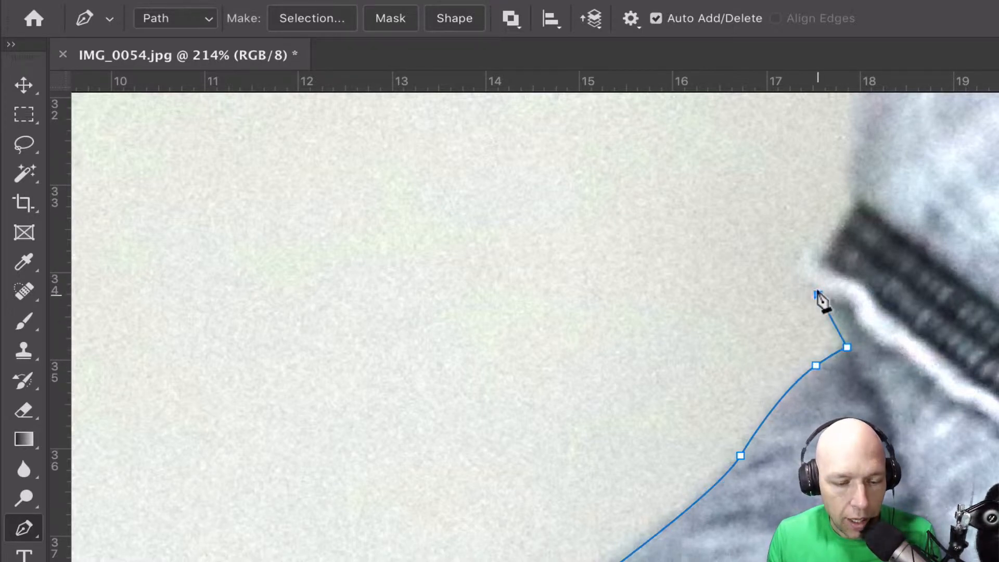
{"action": "left_click", "coordinate": [822, 252]}
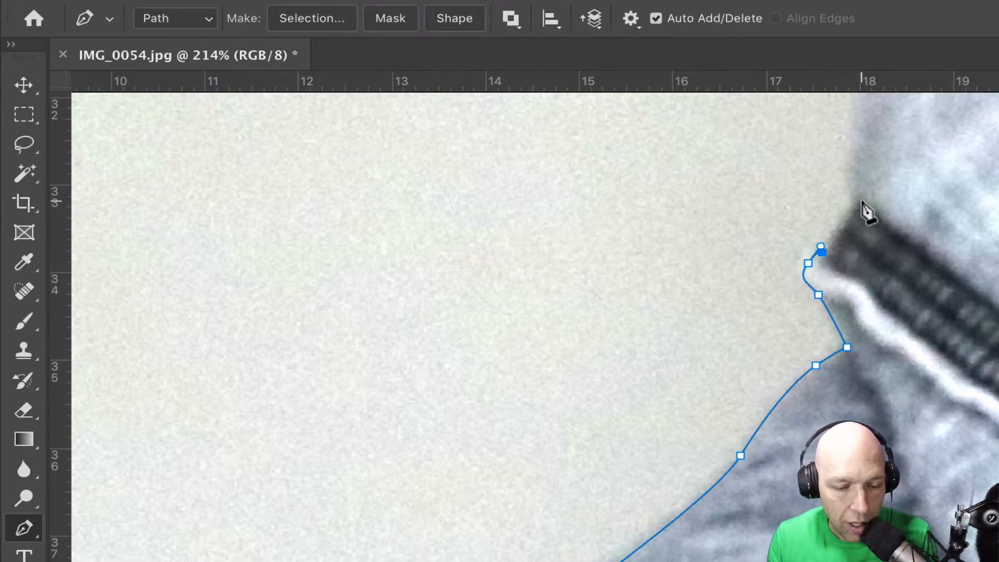
{"action": "left_click", "coordinate": [860, 201]}
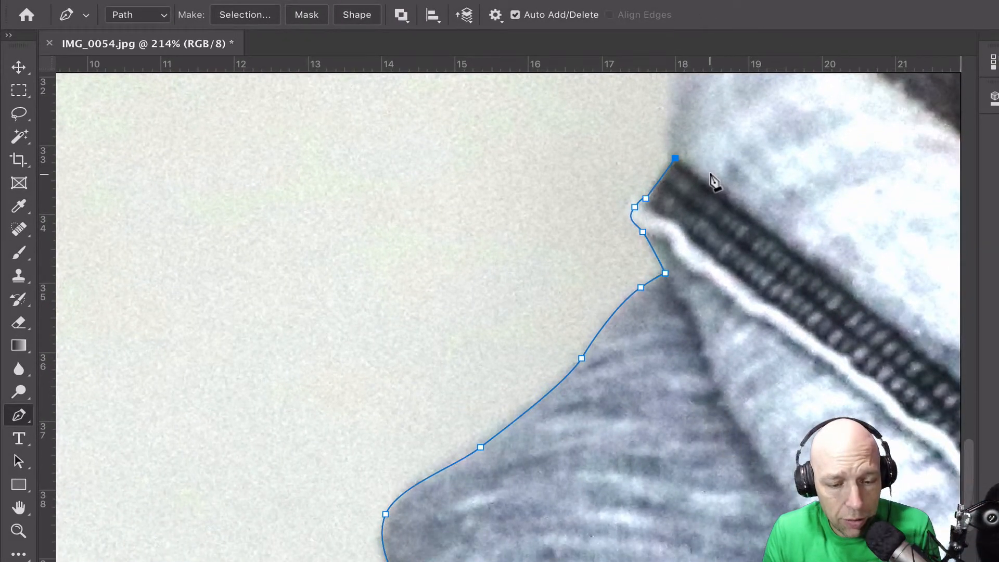
Trace the hood's outer edge with curved segments from the dark seam up to the hood's upper corner
{"action": "scroll", "coordinate": [908, 230], "scroll_direction": "up", "scroll_amount": 3}
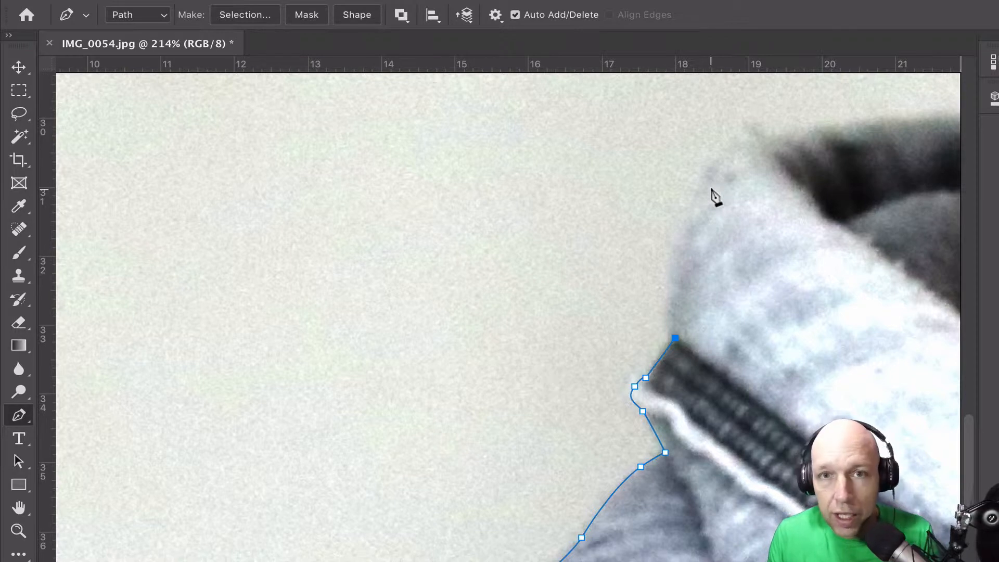
{"action": "left_click_drag", "start_coordinate": [682, 241], "coordinate": [696, 199]}
{"action": "left_click_drag", "start_coordinate": [737, 131], "coordinate": [760, 125]}
Continue the path along the hood's upper rim to the neck and start up the neck edge towards the earlobe
{"action": "scroll", "coordinate": [783, 161], "scroll_direction": "right", "scroll_amount": 10}
{"action": "scroll", "coordinate": [783, 162], "scroll_direction": "up", "scroll_amount": 3}
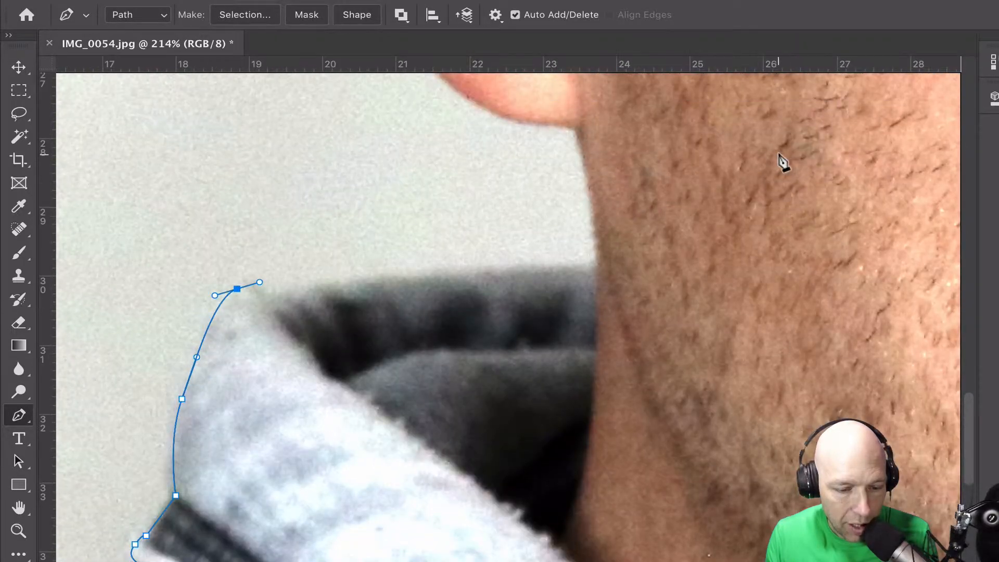
{"action": "left_click_drag", "start_coordinate": [319, 282], "coordinate": [423, 273]}
{"action": "left_click_drag", "start_coordinate": [490, 270], "coordinate": [515, 268]}
{"action": "left_click", "coordinate": [596, 266]}
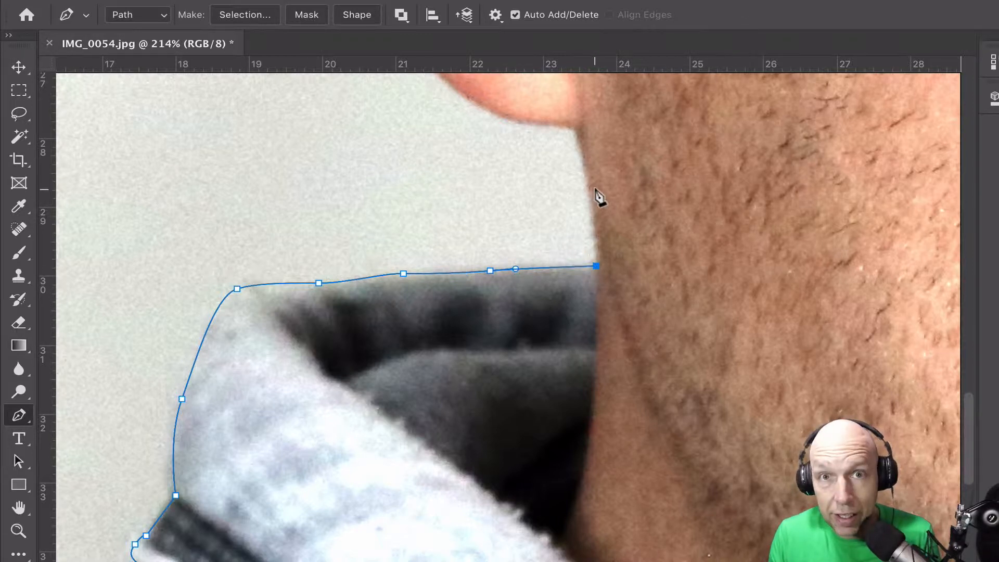
{"action": "left_click", "coordinate": [591, 198]}
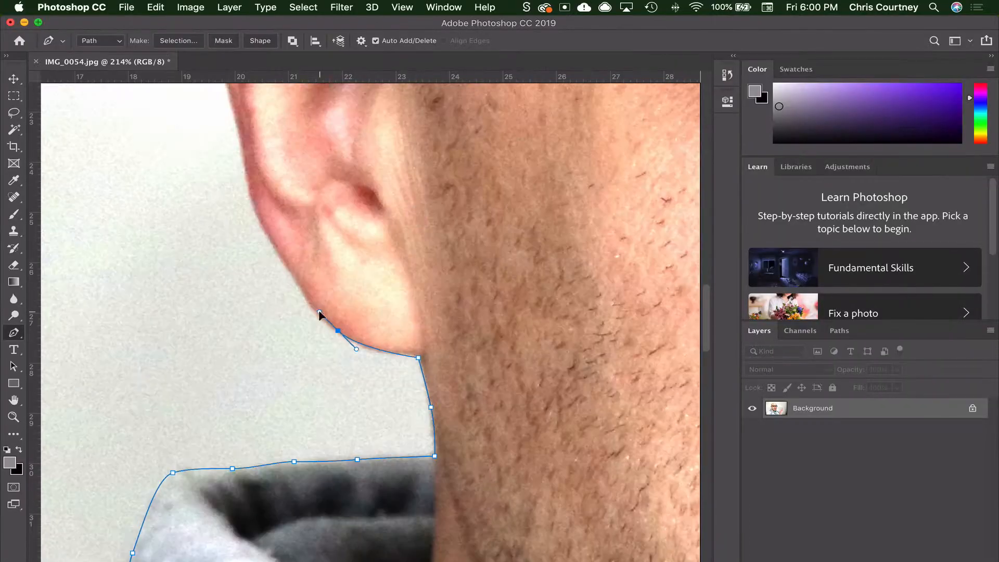
Trace the path around the ear, the bald head and the outer corner of the glasses frame
{"action": "scroll", "coordinate": [239, 218], "scroll_direction": "up", "scroll_amount": 10}
{"action": "scroll", "coordinate": [437, 182], "scroll_direction": "up", "scroll_amount": 15}
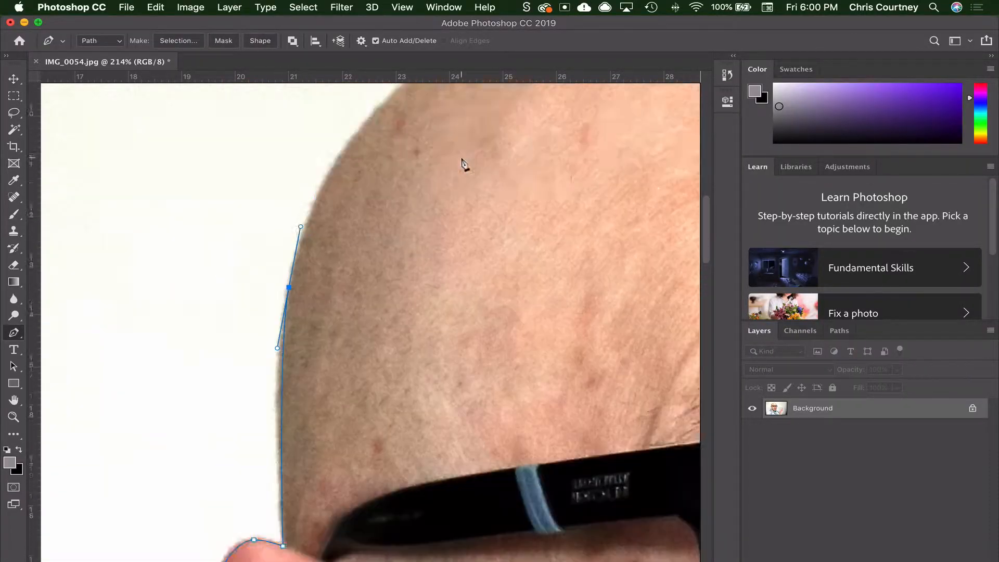
{"action": "scroll", "coordinate": [464, 166], "scroll_direction": "right", "scroll_amount": 12}
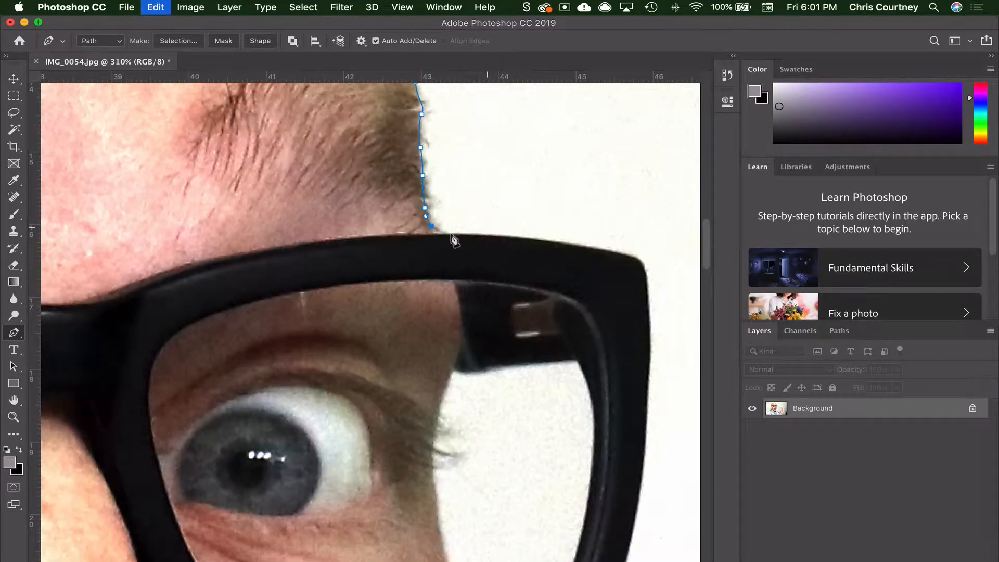
{"action": "left_click_drag", "start_coordinate": [643, 264], "coordinate": [646, 278]}
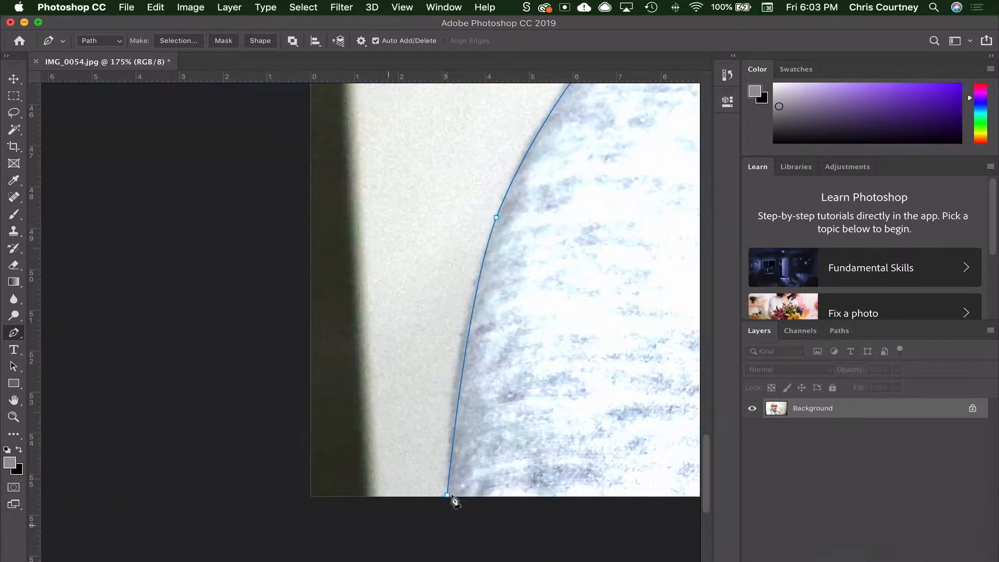
Close the path at its starting anchor on the sleeve and check the outline around the man
{"action": "left_click", "coordinate": [448, 495]}
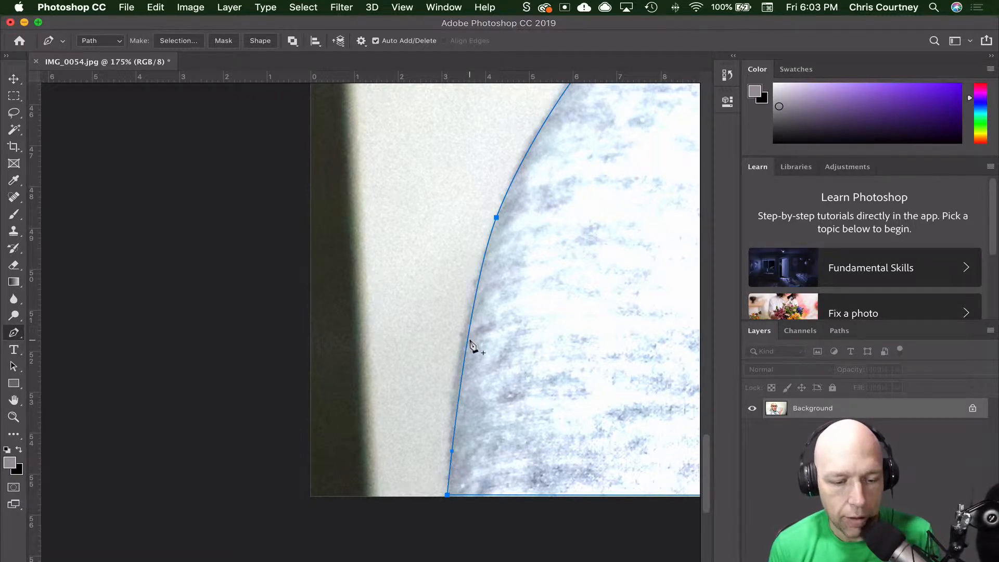
{"action": "scroll", "coordinate": [372, 350], "scroll_direction": "down", "scroll_amount": 5}
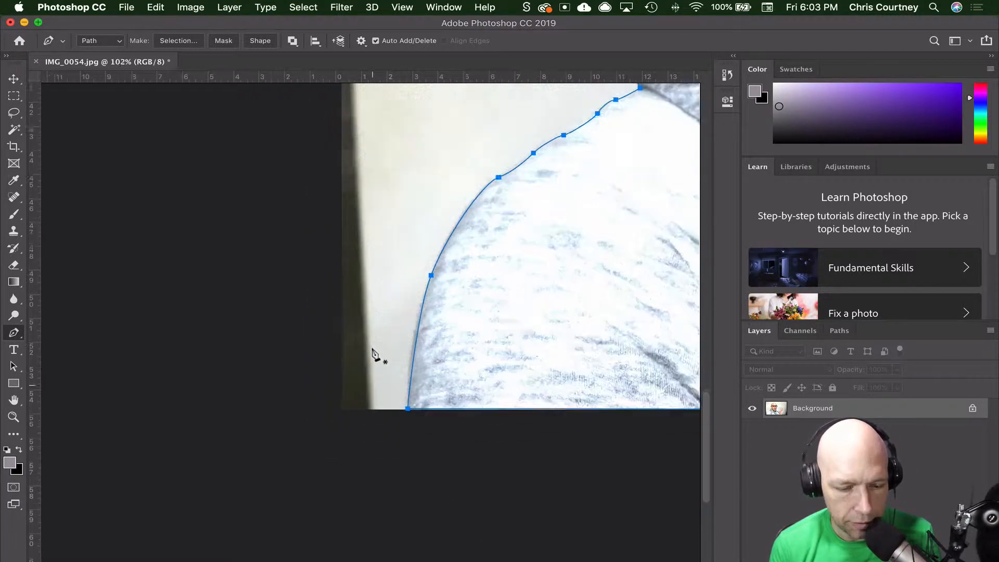
{"action": "scroll", "coordinate": [372, 350], "scroll_direction": "right", "scroll_amount": 10}
{"action": "scroll", "coordinate": [372, 350], "scroll_direction": "up", "scroll_amount": 3}
{"action": "scroll", "coordinate": [372, 350], "scroll_direction": "down", "scroll_amount": 3}
{"action": "scroll", "coordinate": [372, 350], "scroll_direction": "up", "scroll_amount": 4}
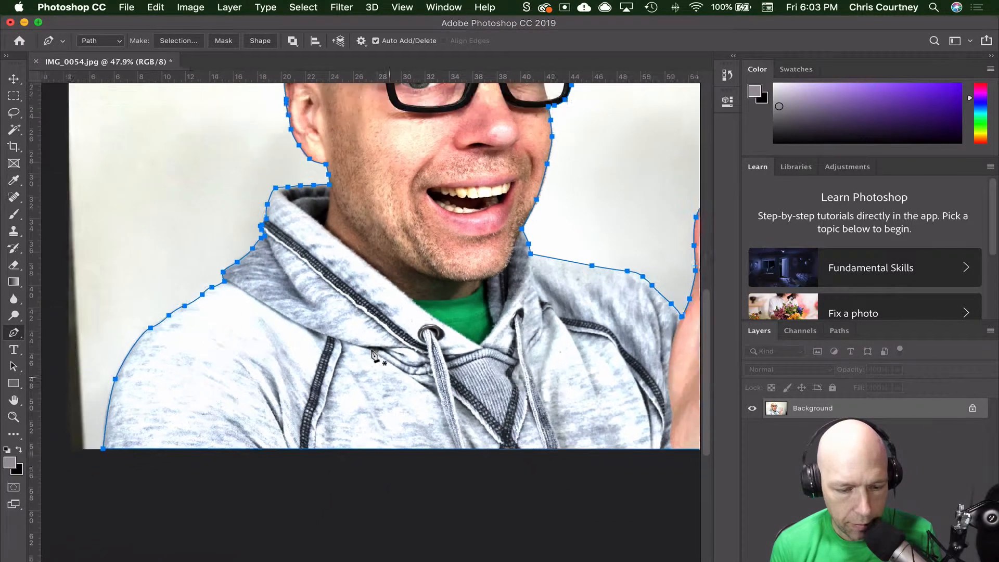
Fit the whole image in view and display the document's list of paths
{"action": "scroll", "coordinate": [372, 349], "scroll_direction": "down", "scroll_amount": 2}
{"action": "key", "text": "super+0"}
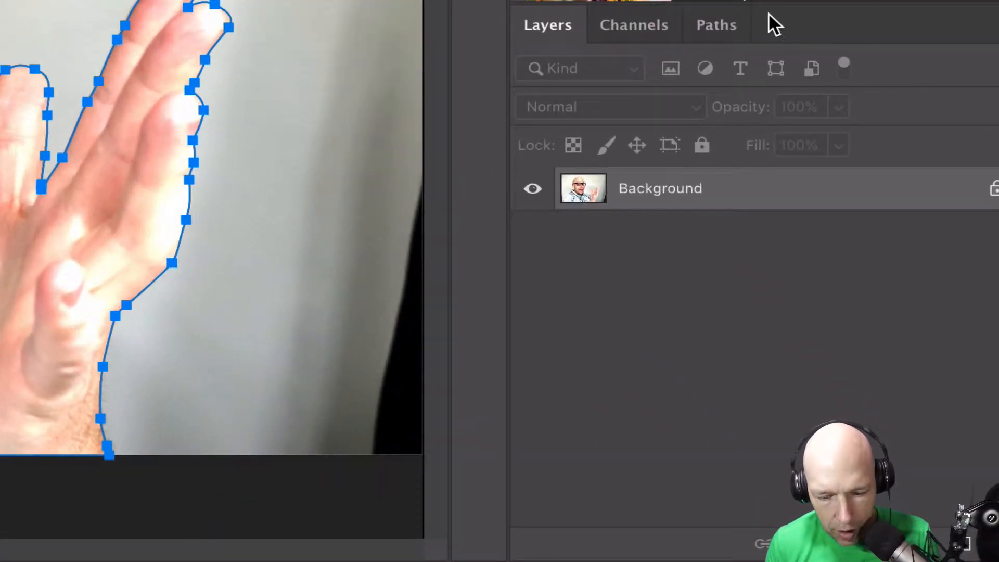
{"action": "left_click", "coordinate": [723, 29]}
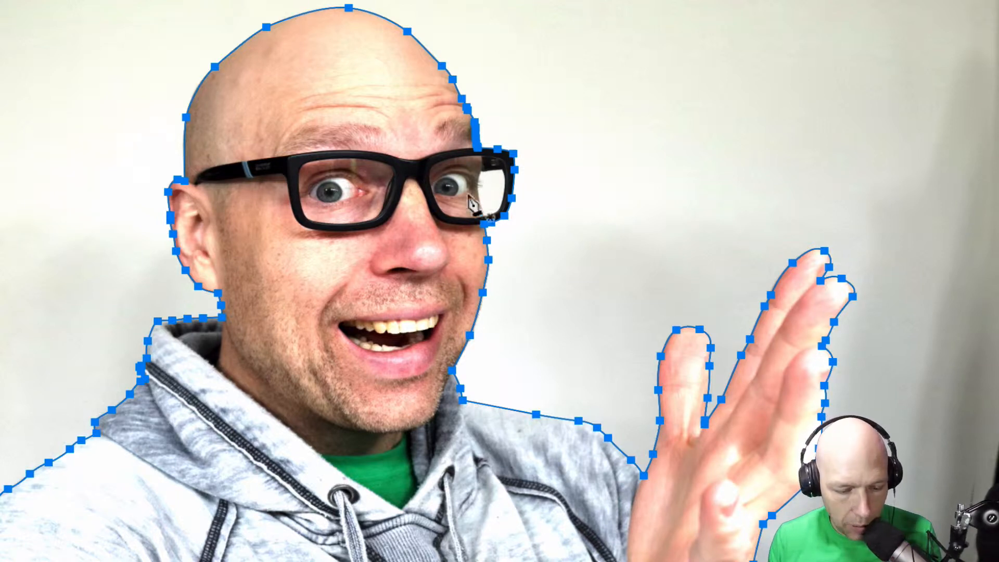
Start a second subpath in the see-through lens gap and trace it under the glasses arm and down the frame's inner edge
{"action": "key", "text": "ctrl+plus"}
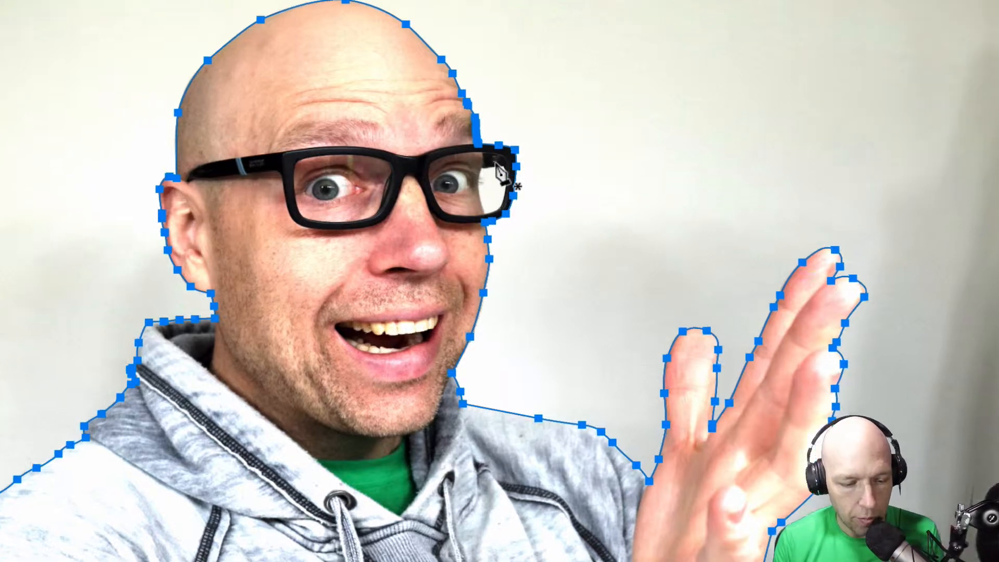
{"action": "scroll", "coordinate": [499, 171], "scroll_direction": "up", "scroll_amount": 10}
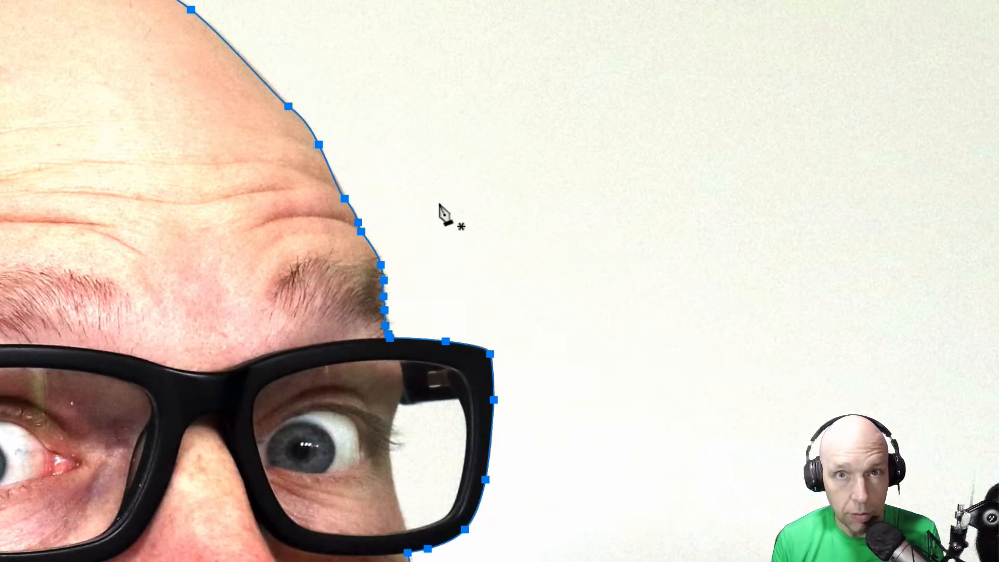
{"action": "scroll", "coordinate": [457, 416], "scroll_direction": "up", "scroll_amount": 5}
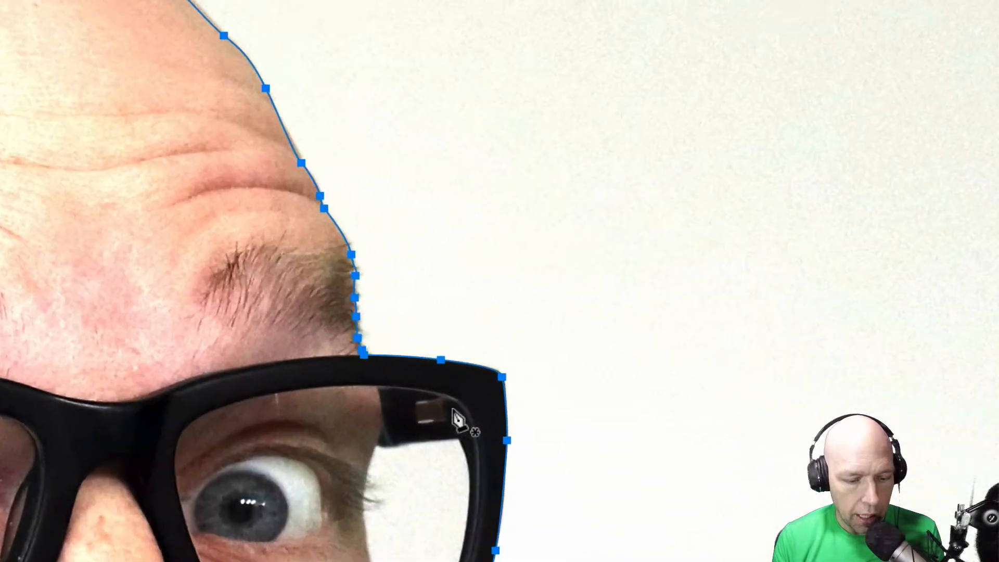
{"action": "scroll", "coordinate": [454, 411], "scroll_direction": "up", "scroll_amount": 4}
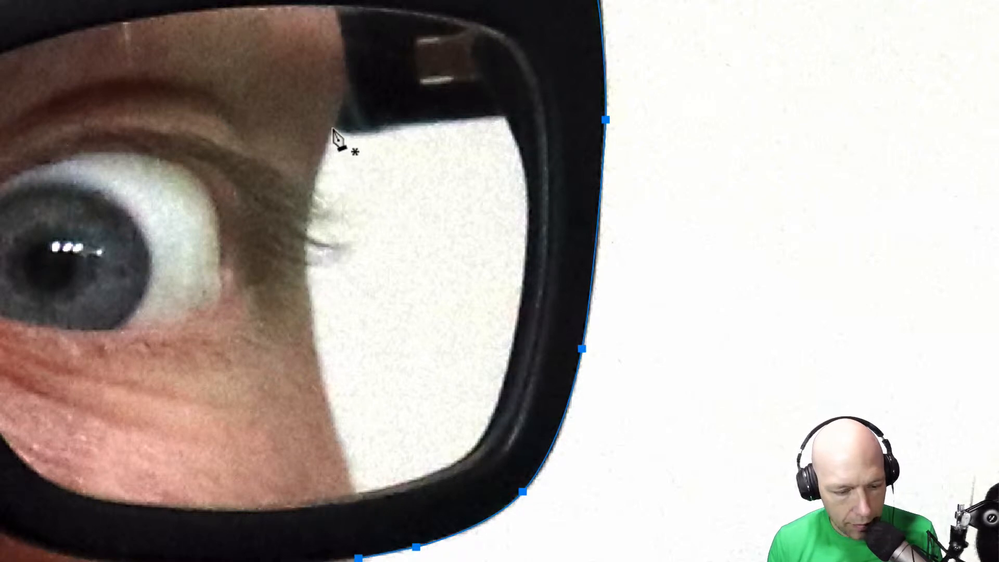
{"action": "key", "text": "ctrl+plus"}
{"action": "key", "text": "ctrl+plus"}
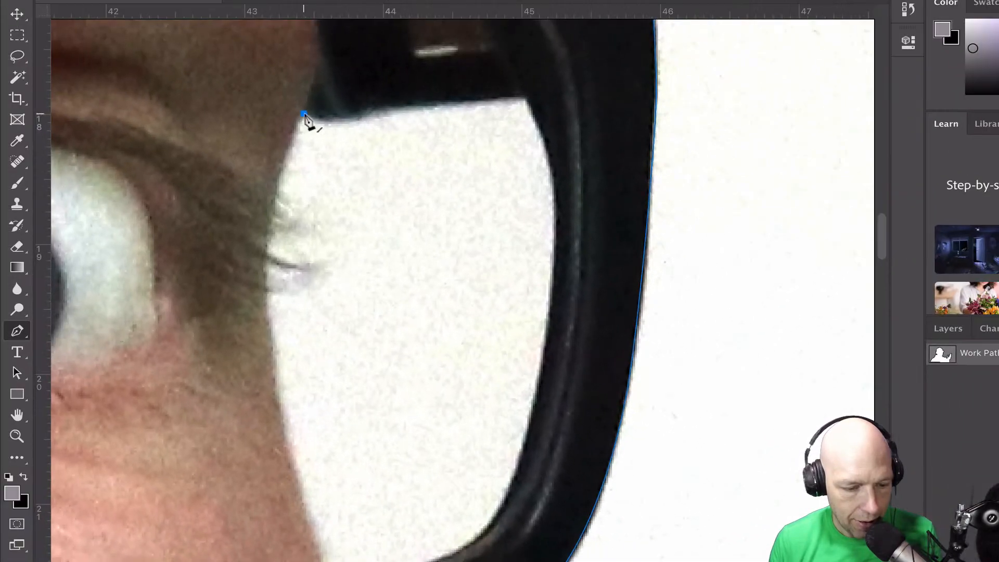
{"action": "left_click", "coordinate": [239, 5]}
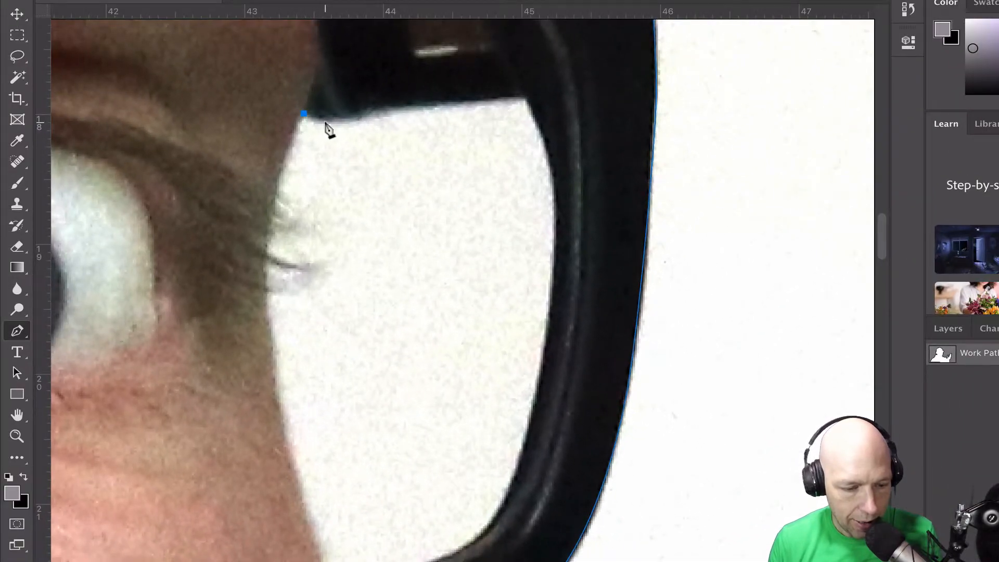
{"action": "left_click_drag", "start_coordinate": [268, 18], "coordinate": [285, 18]}
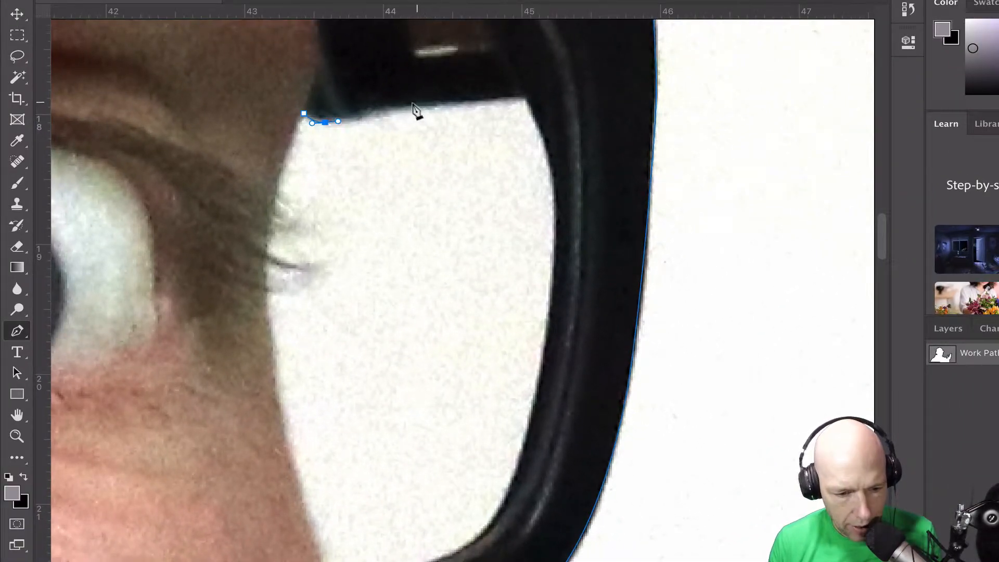
{"action": "left_click_drag", "start_coordinate": [416, 105], "coordinate": [452, 102]}
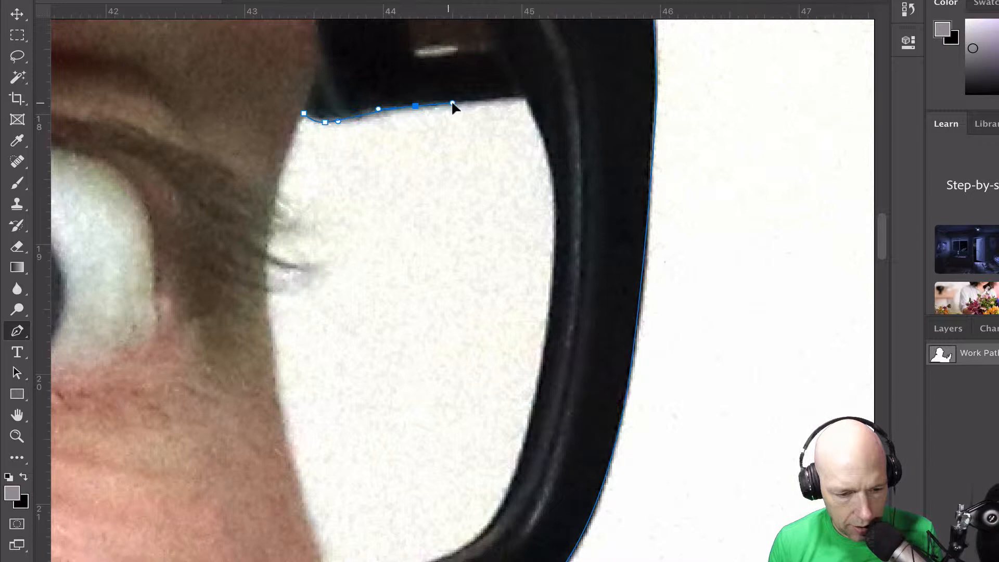
{"action": "left_click", "coordinate": [525, 97]}
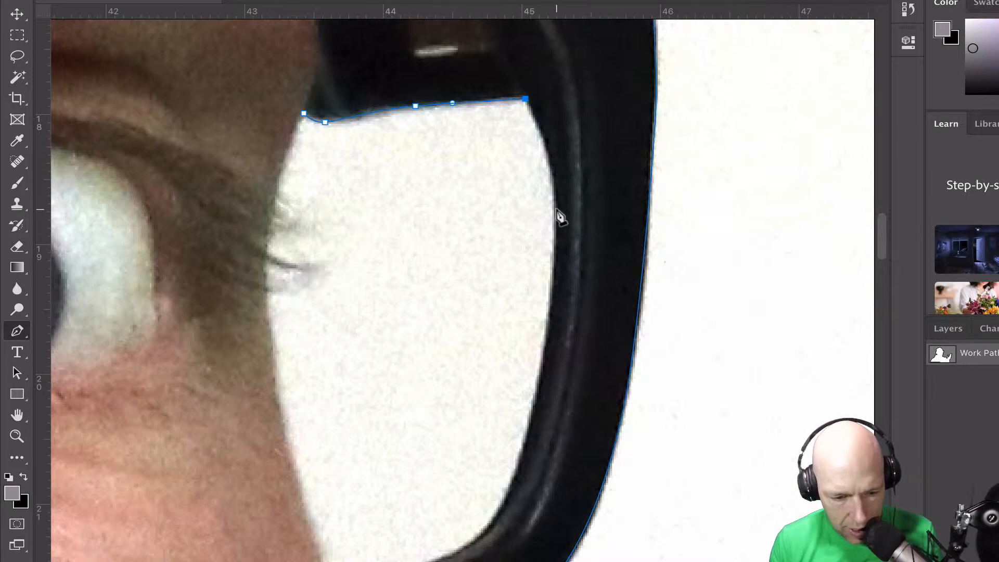
{"action": "left_click_drag", "start_coordinate": [554, 211], "coordinate": [556, 281]}
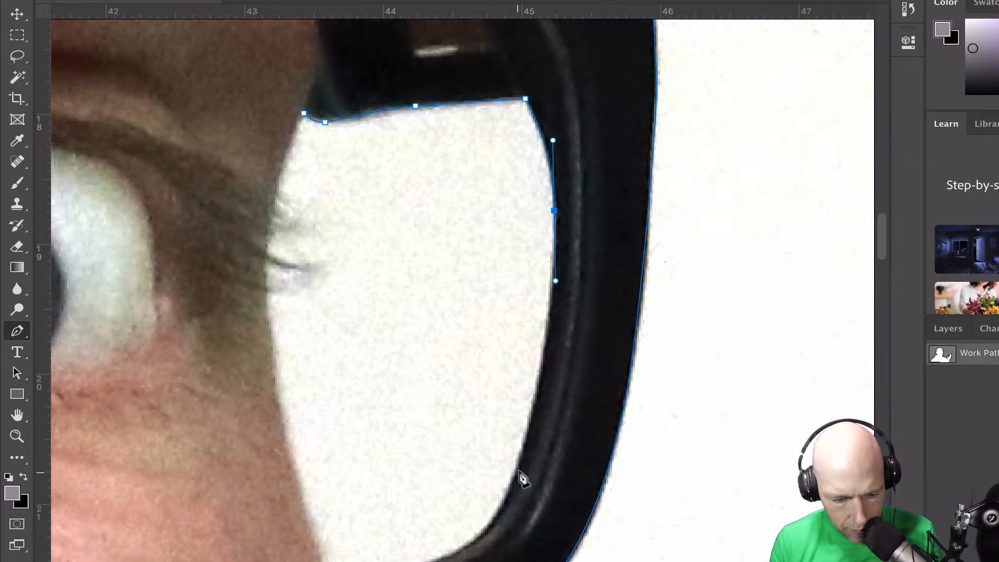
{"action": "left_click_drag", "start_coordinate": [518, 475], "coordinate": [501, 524]}
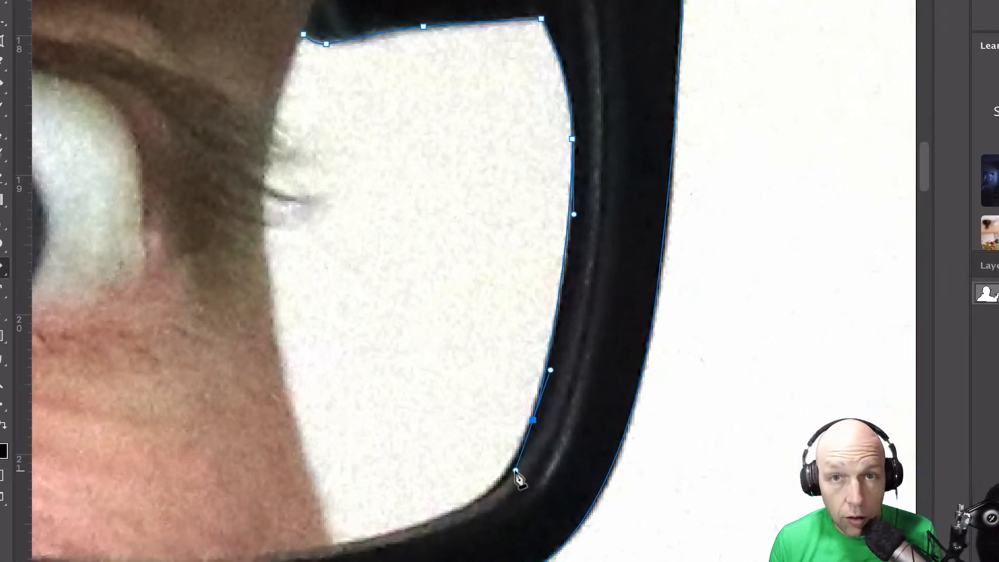
{"action": "left_click", "coordinate": [451, 512]}
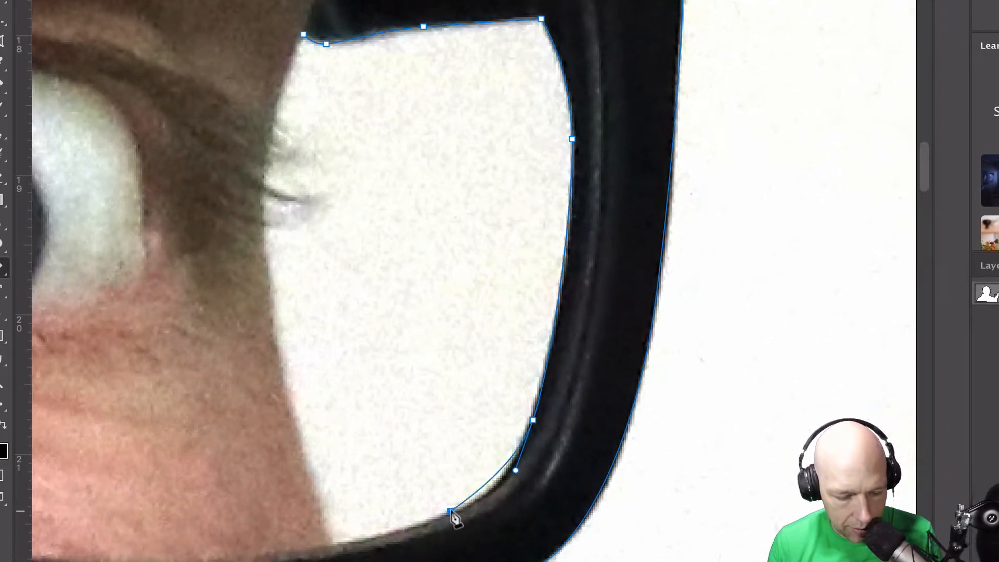
{"action": "left_click_drag", "start_coordinate": [455, 518], "coordinate": [412, 525]}
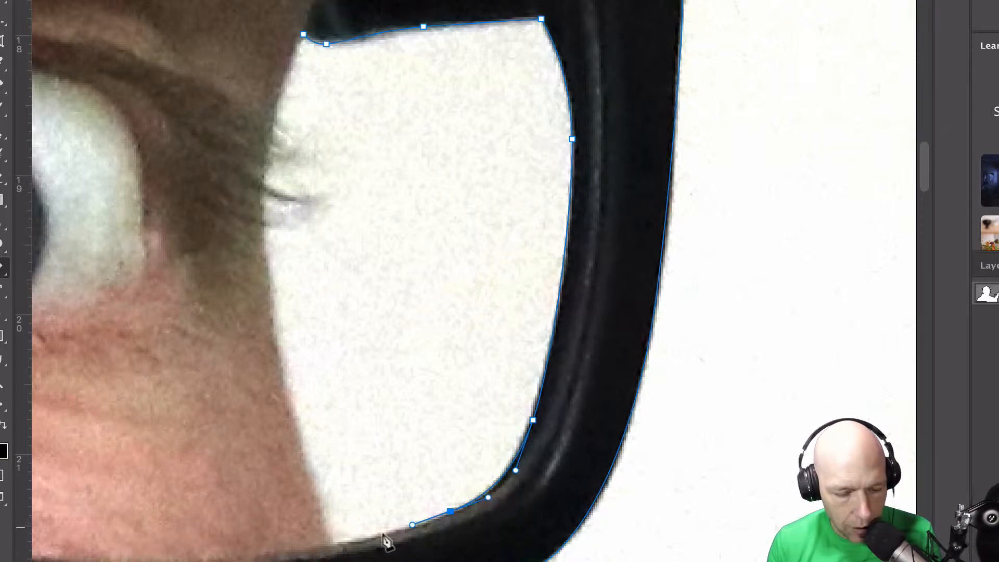
{"action": "left_click_drag", "start_coordinate": [335, 545], "coordinate": [368, 536]}
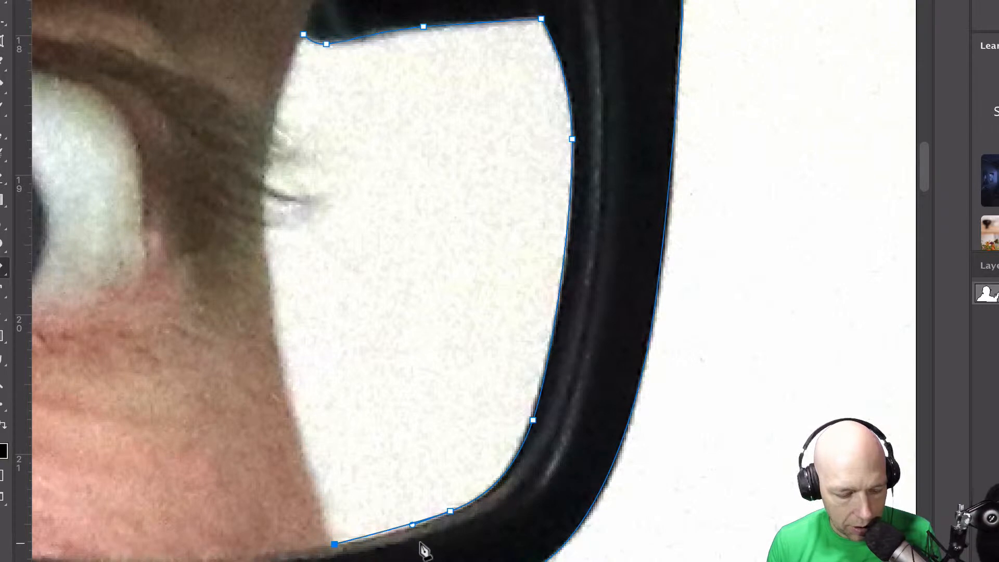
{"action": "key", "text": "ctrl+z"}
{"action": "left_click_drag", "start_coordinate": [363, 538], "coordinate": [352, 540]}
{"action": "key", "text": "ctrl+z"}
{"action": "key", "text": "ctrl+z"}
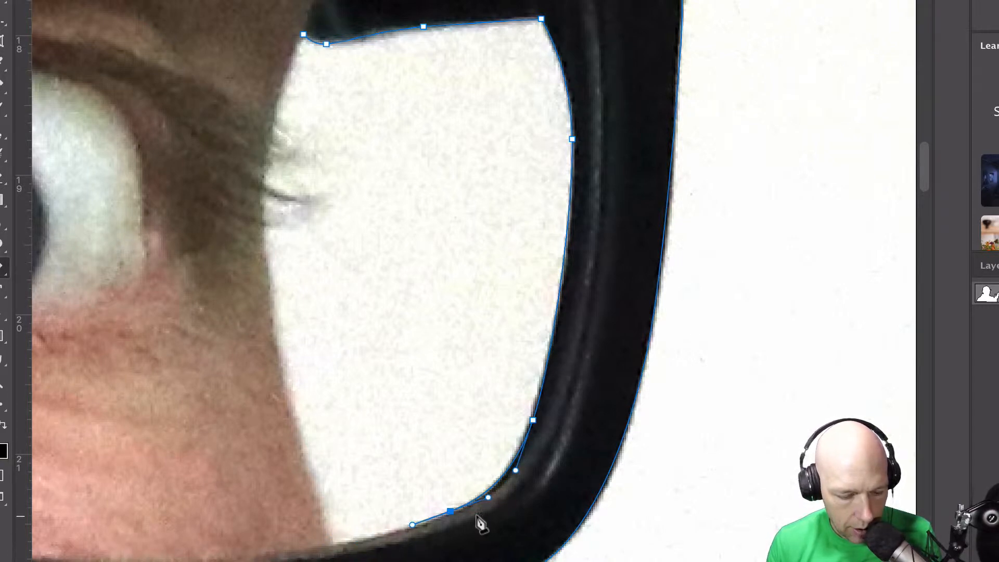
{"action": "key", "text": "ctrl+z"}
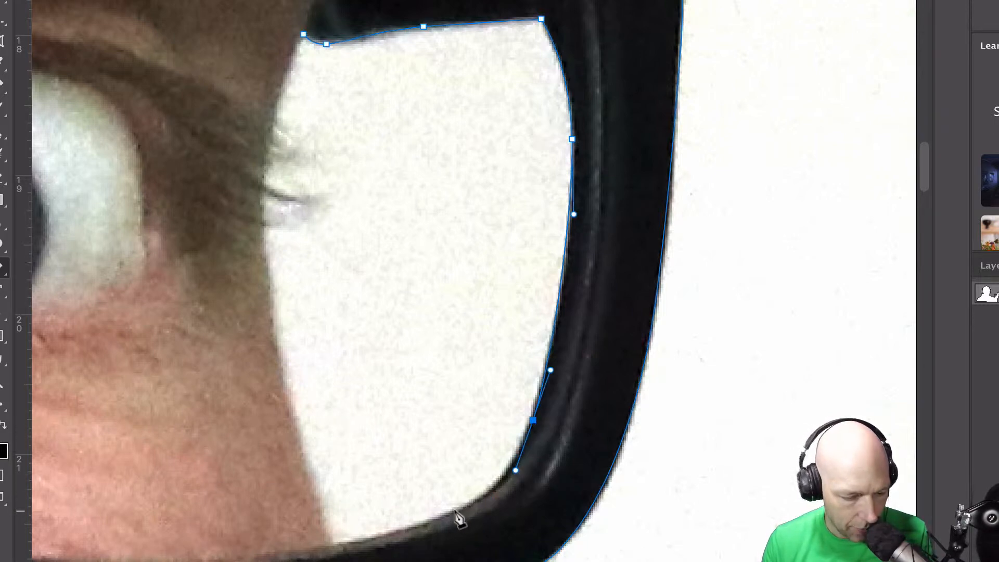
Curve the path around the lens's lower corner to the cheek and trace up the cheek edge to just below the eyelashes
{"action": "left_click_drag", "start_coordinate": [454, 511], "coordinate": [409, 530]}
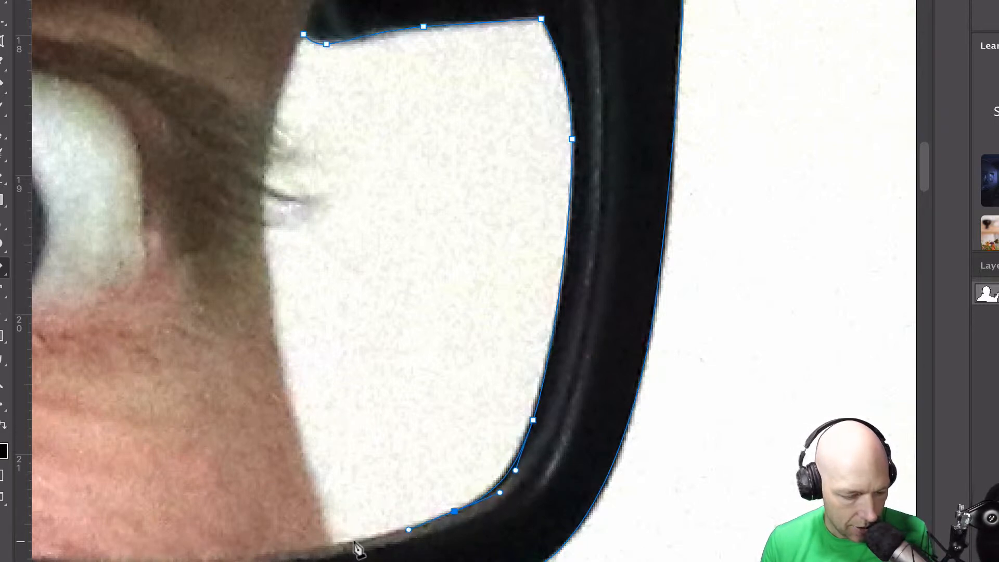
{"action": "left_click", "coordinate": [332, 544]}
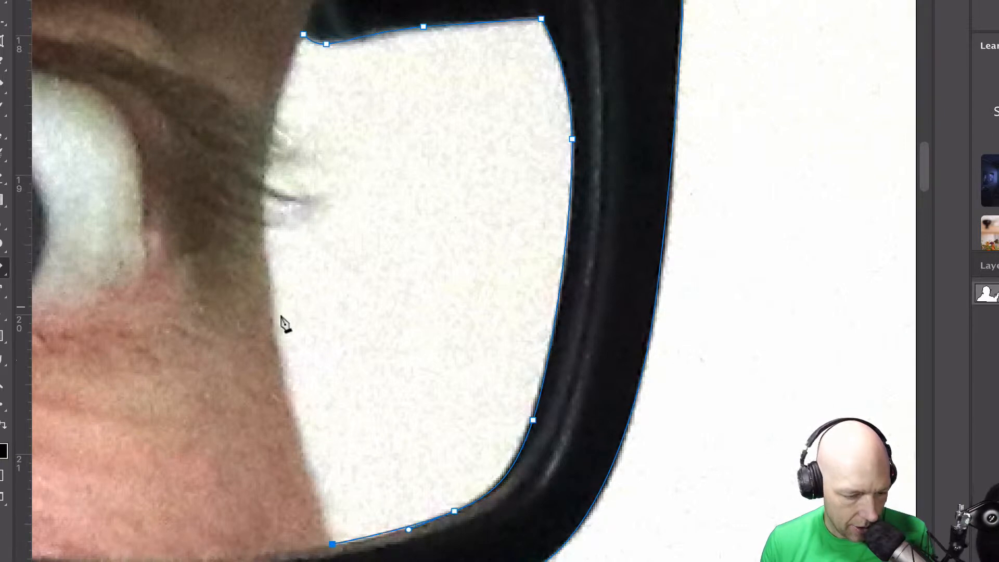
{"action": "left_click_drag", "start_coordinate": [279, 356], "coordinate": [267, 253]}
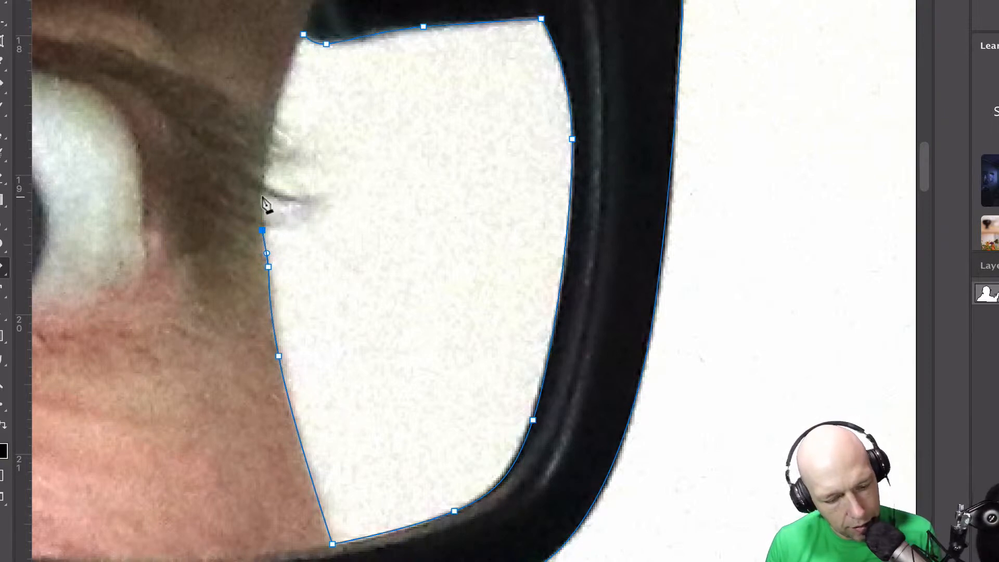
Trace the path out and back around the individual eyelashes along the eye's outer edge
{"action": "left_click_drag", "start_coordinate": [260, 193], "coordinate": [287, 203]}
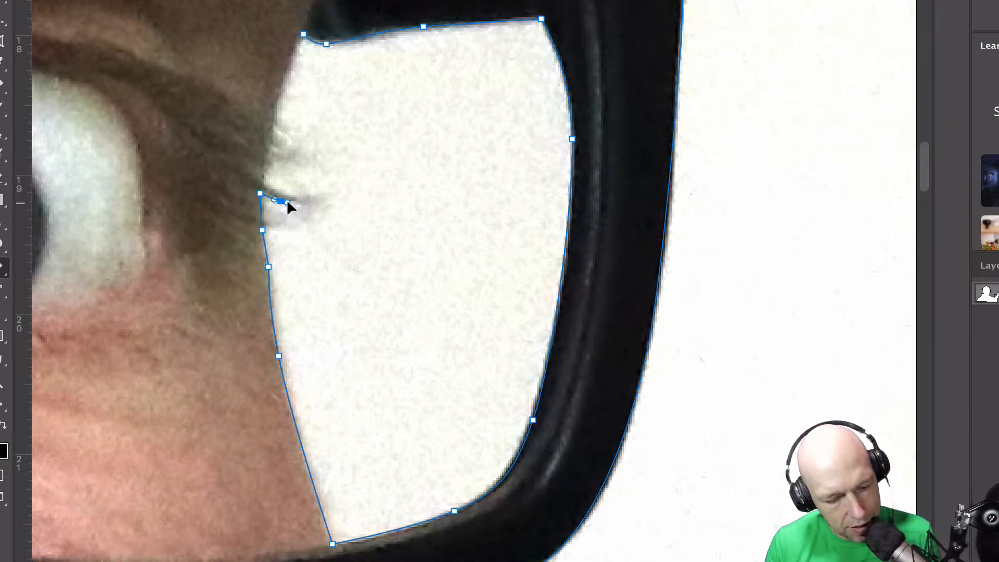
{"action": "left_click", "coordinate": [304, 202]}
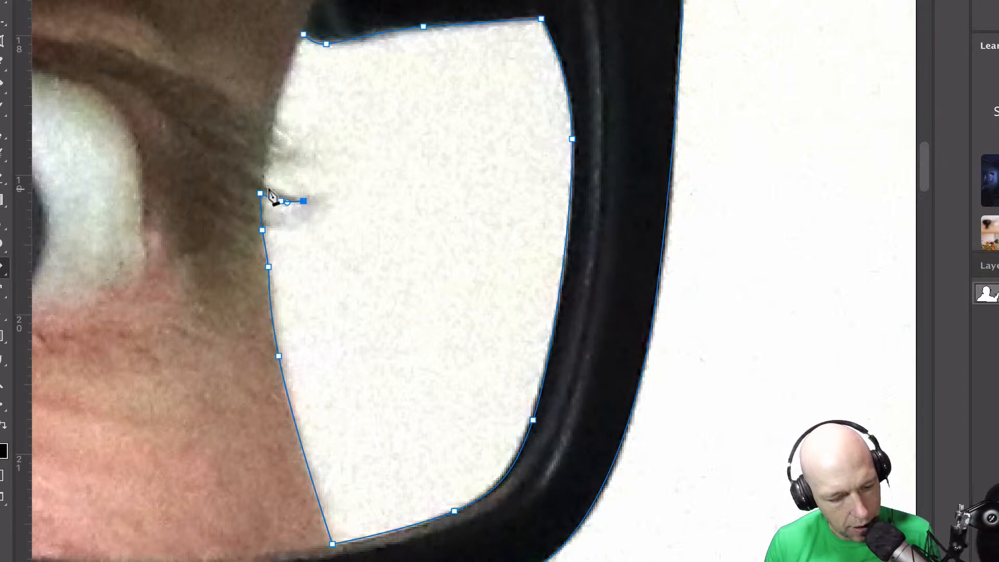
{"action": "left_click", "coordinate": [262, 185]}
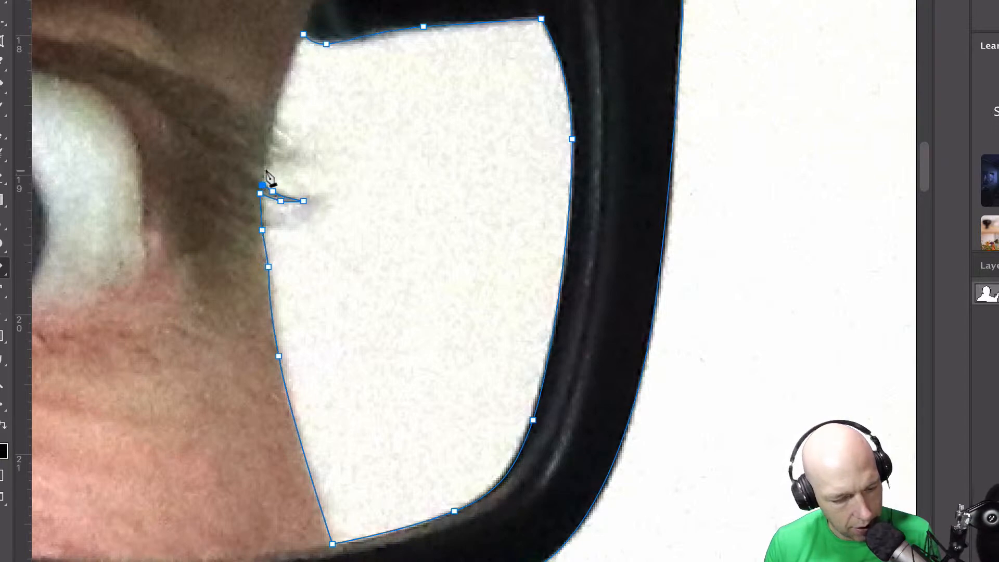
{"action": "left_click", "coordinate": [276, 163]}
{"action": "left_click", "coordinate": [267, 156]}
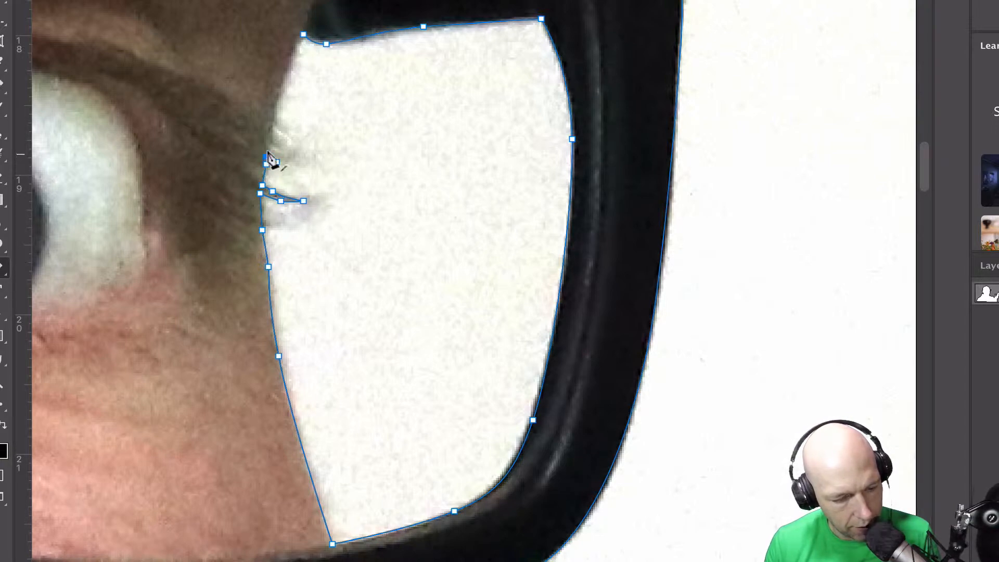
{"action": "left_click", "coordinate": [268, 147]}
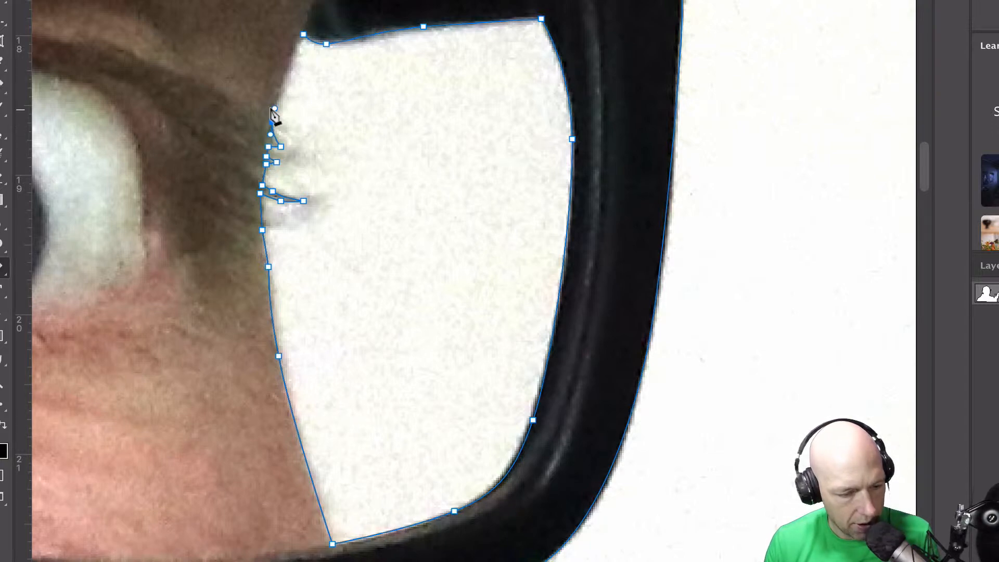
Continue the path up the skin edge to the glasses arm and close it at its starting anchor
{"action": "scroll", "coordinate": [275, 110], "scroll_direction": "down", "scroll_amount": 1}
{"action": "left_click_drag", "start_coordinate": [291, 41], "coordinate": [294, 31]}
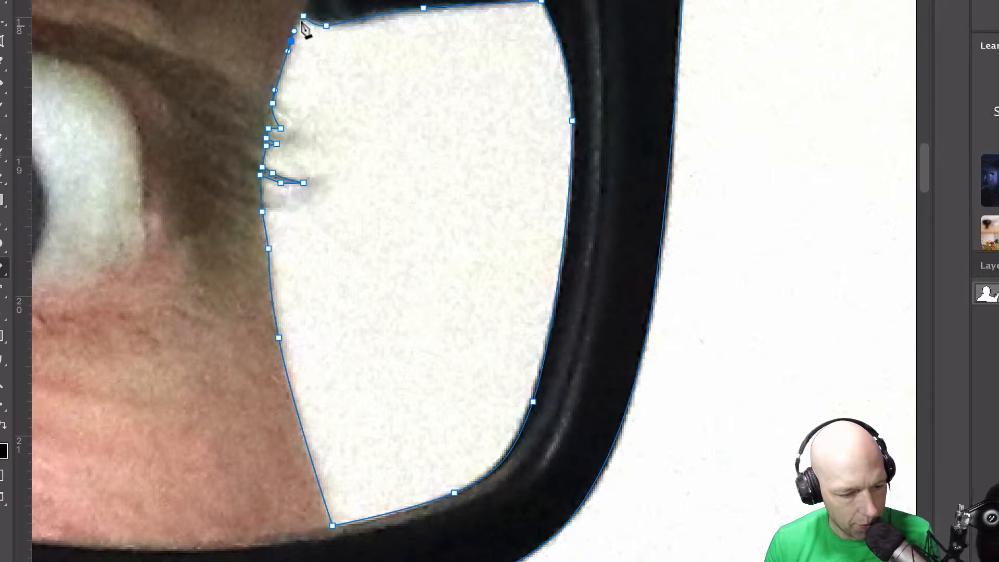
{"action": "left_click", "coordinate": [304, 16]}
Examine the closed lens-gap path together with the outer outline around the man's head
{"action": "key", "text": "super+minus"}
{"action": "key", "text": "super+minus"}
{"action": "key", "text": "super+minus"}
{"action": "key", "text": "super+minus"}
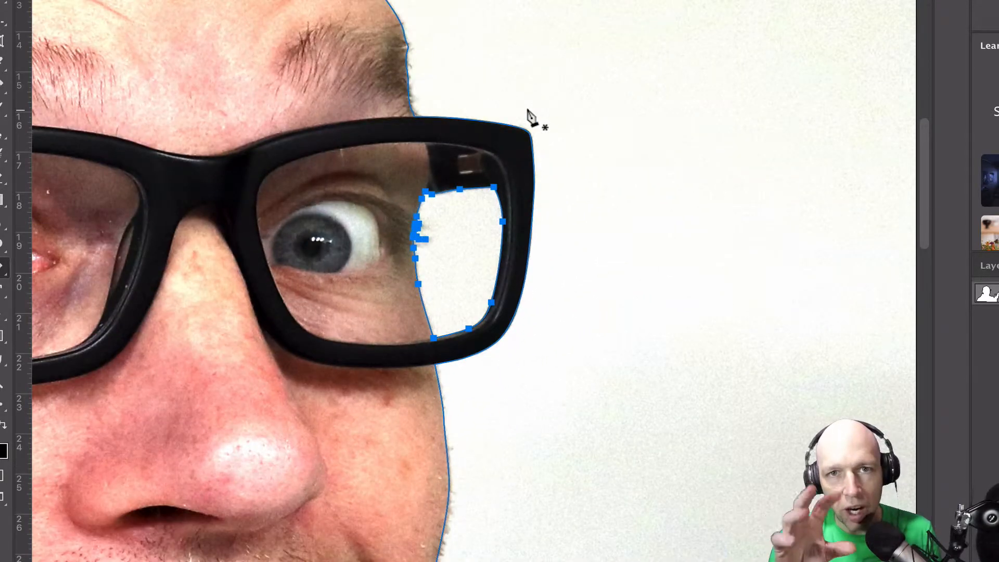
{"action": "key", "text": "super+minus"}
{"action": "key", "text": "super+minus"}
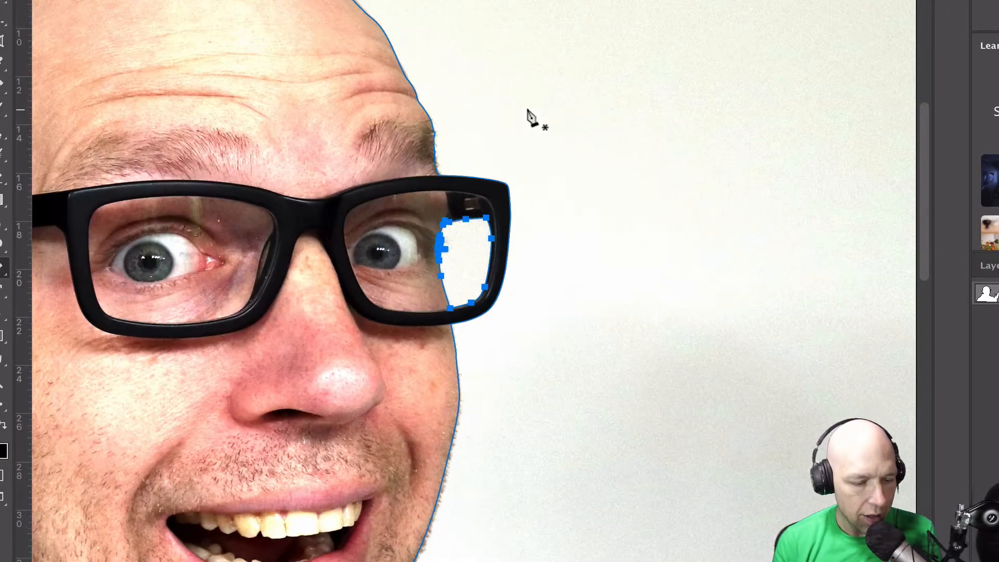
{"action": "scroll", "coordinate": [528, 109], "scroll_direction": "left", "scroll_amount": 10}
{"action": "scroll", "coordinate": [527, 110], "scroll_direction": "right", "scroll_amount": 2}
{"action": "key", "text": "super+minus"}
{"action": "scroll", "coordinate": [528, 111], "scroll_direction": "right", "scroll_amount": 4}
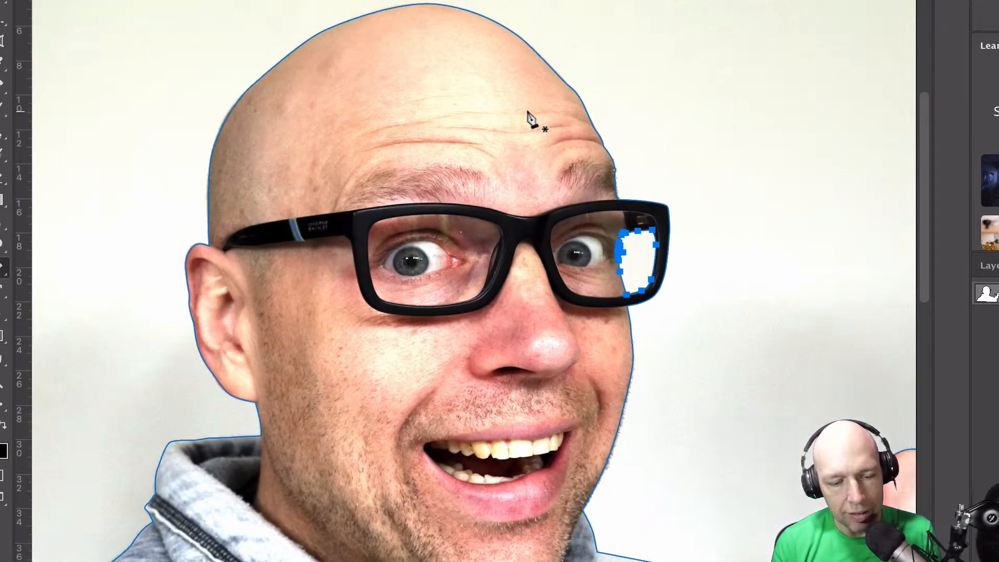
{"action": "scroll", "coordinate": [527, 111], "scroll_direction": "left", "scroll_amount": 1}
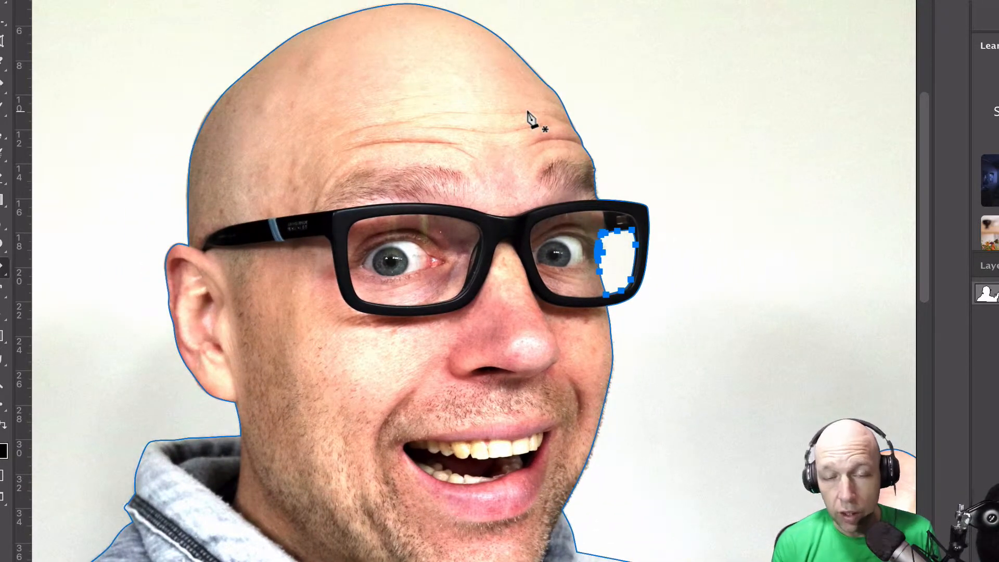
{"action": "key", "text": "super+minus"}
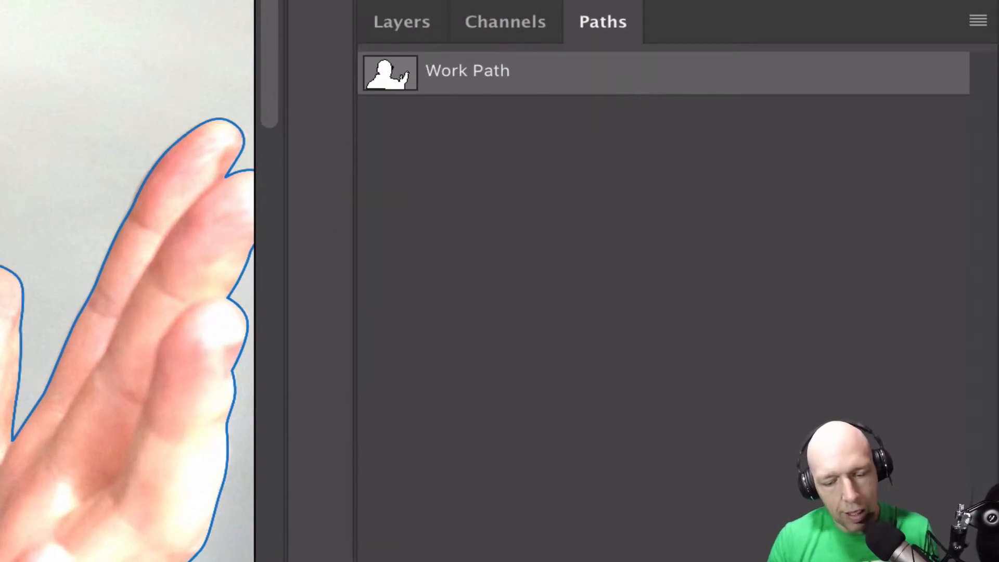
Save the work path under the name "outline"
{"action": "left_click", "coordinate": [986, 24]}
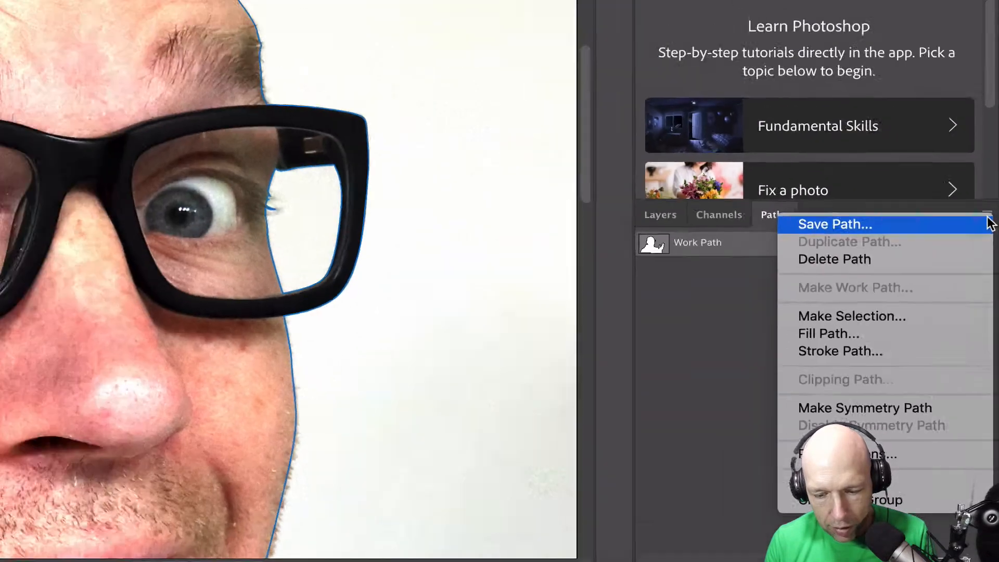
{"action": "left_click", "coordinate": [974, 39]}
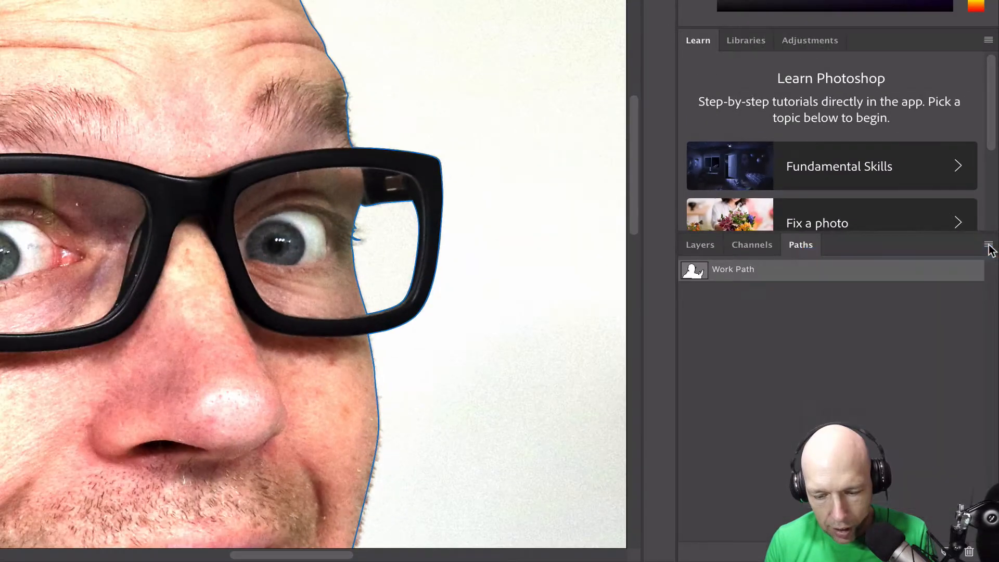
{"action": "left_click", "coordinate": [478, 201]}
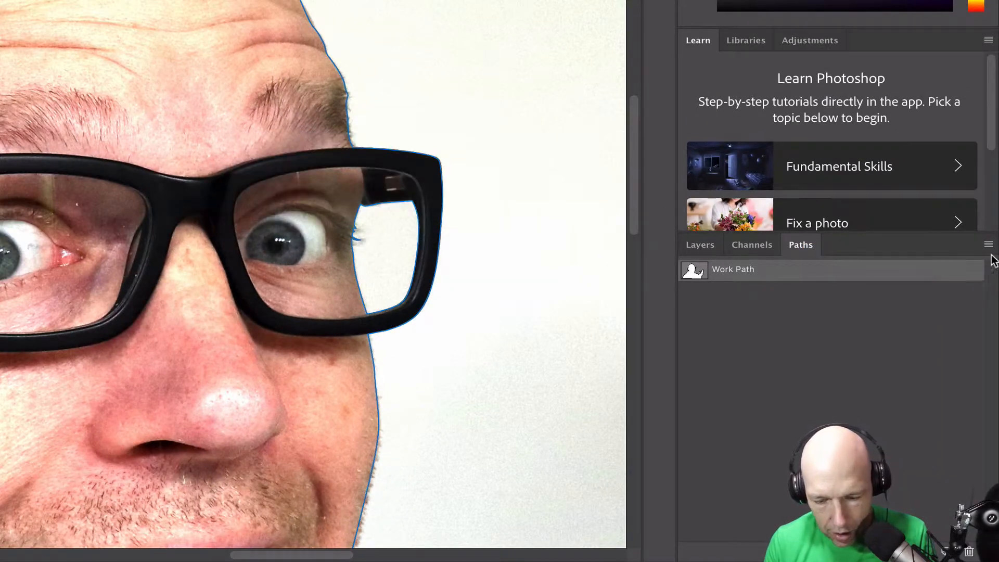
{"action": "left_click", "coordinate": [988, 245]}
{"action": "left_click", "coordinate": [903, 249]}
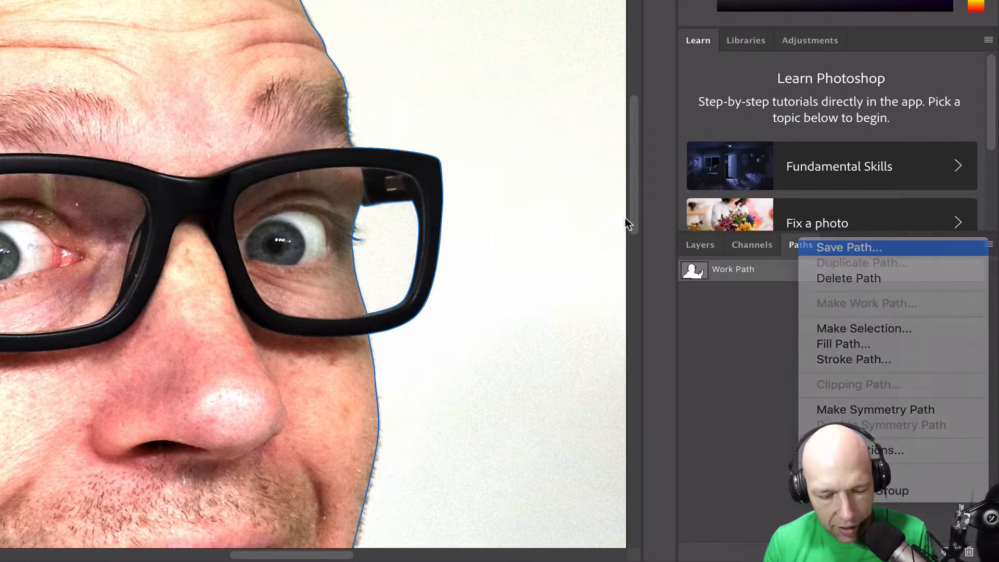
{"action": "type", "text": "outlin"}
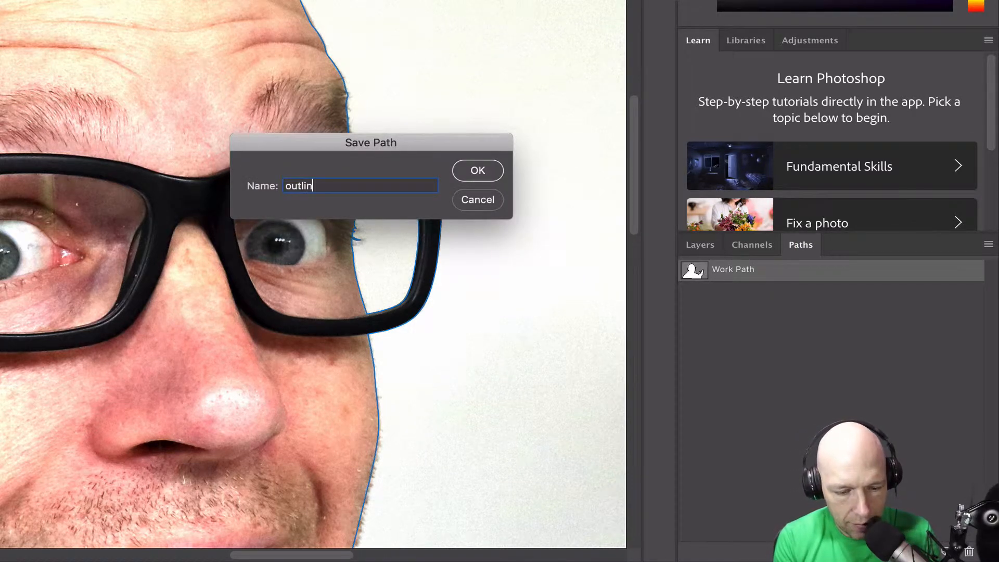
{"action": "type", "text": "e"}
{"action": "key", "text": "Return"}
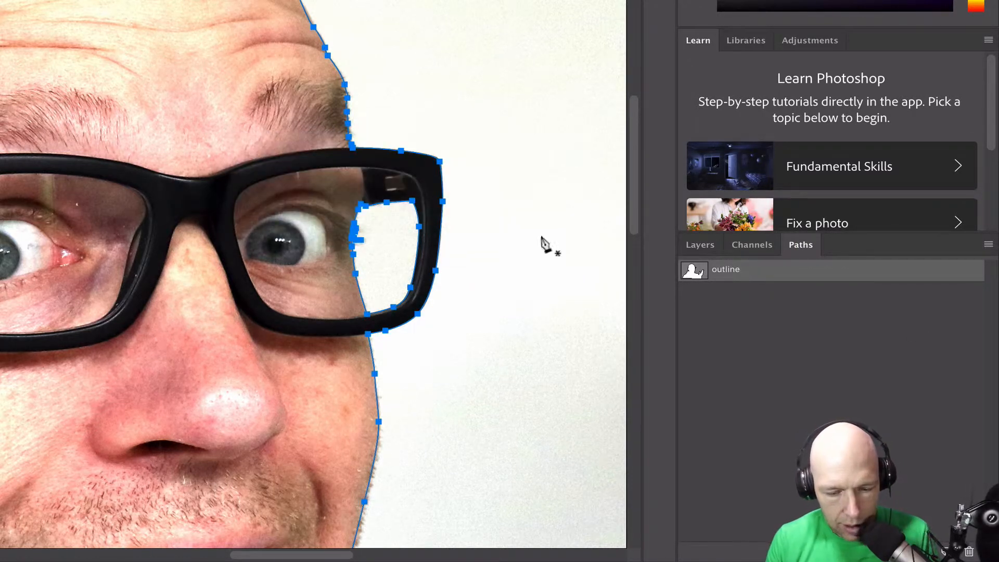
Make a new anti-aliased selection from the outline path with a feather radius of 1 pixel
{"action": "left_click", "coordinate": [988, 242]}
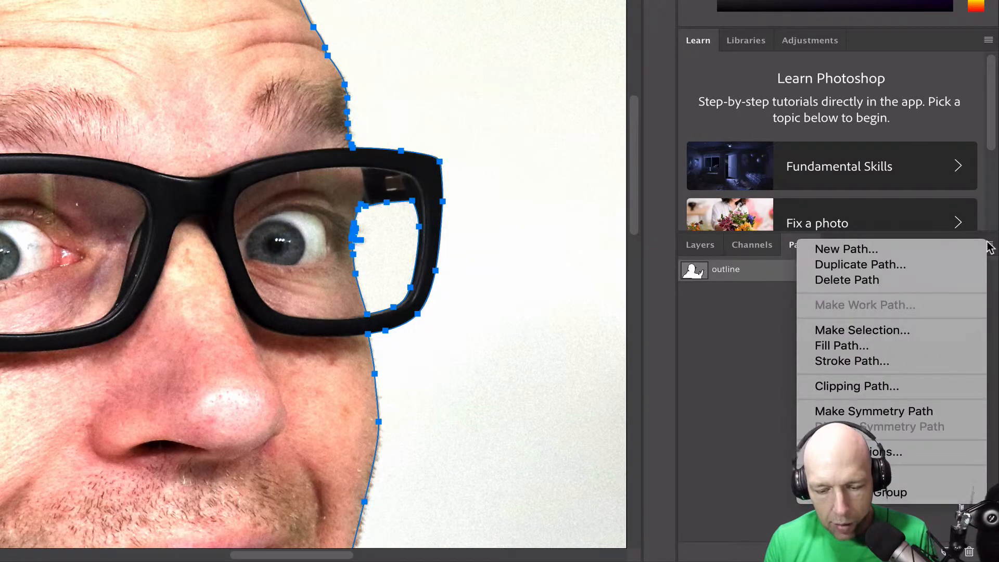
{"action": "left_click", "coordinate": [934, 336]}
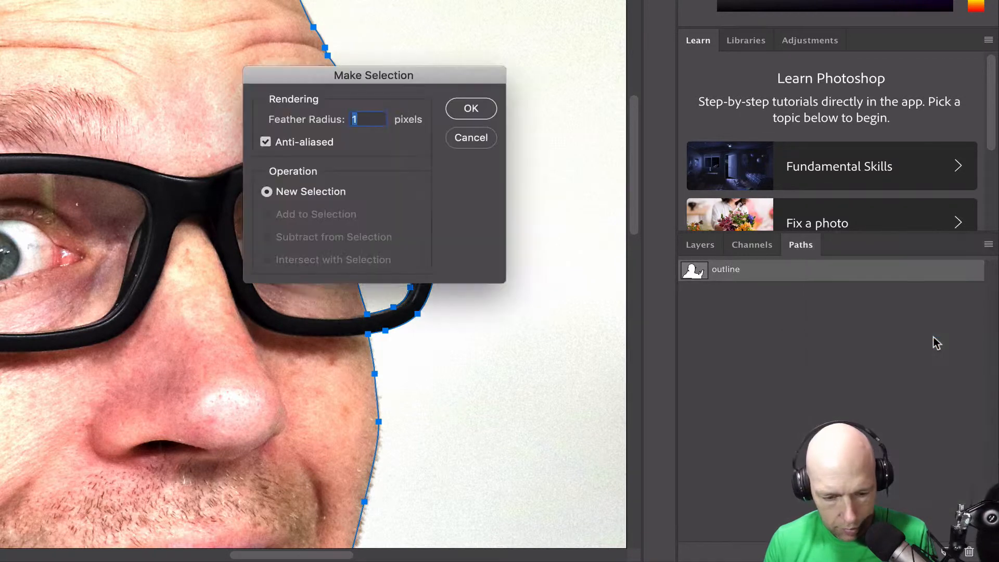
{"action": "left_click", "coordinate": [456, 106]}
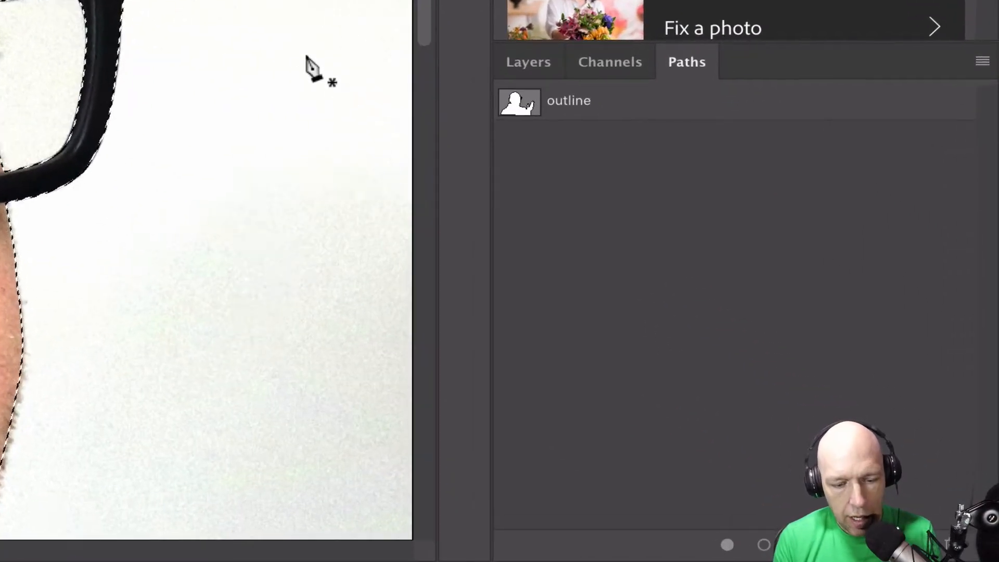
Copy the selected man from Layer 0 onto a new layer and hide the original photo layer
{"action": "scroll", "coordinate": [307, 58], "scroll_direction": "down", "scroll_amount": 5}
{"action": "scroll", "coordinate": [307, 58], "scroll_direction": "right", "scroll_amount": 5}
{"action": "scroll", "coordinate": [307, 57], "scroll_direction": "left", "scroll_amount": 8}
{"action": "scroll", "coordinate": [307, 57], "scroll_direction": "up", "scroll_amount": 1}
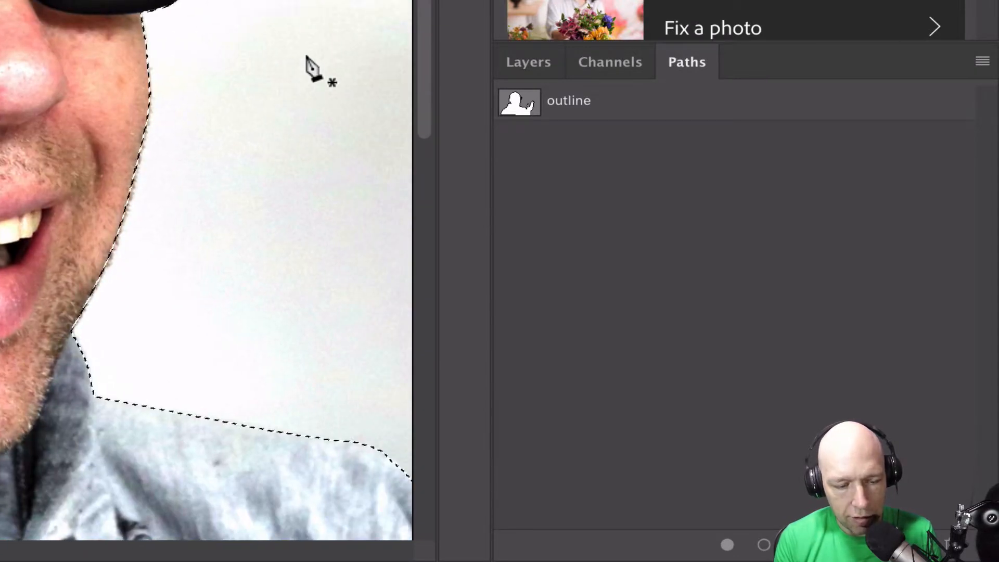
{"action": "scroll", "coordinate": [307, 58], "scroll_direction": "down", "scroll_amount": 5}
{"action": "scroll", "coordinate": [307, 59], "scroll_direction": "right", "scroll_amount": 5}
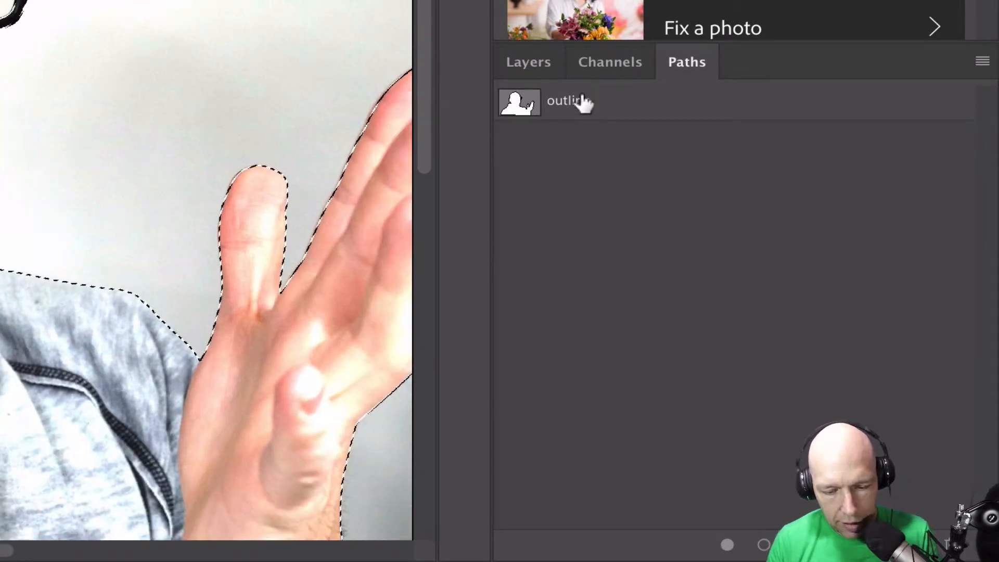
{"action": "left_click", "coordinate": [541, 64]}
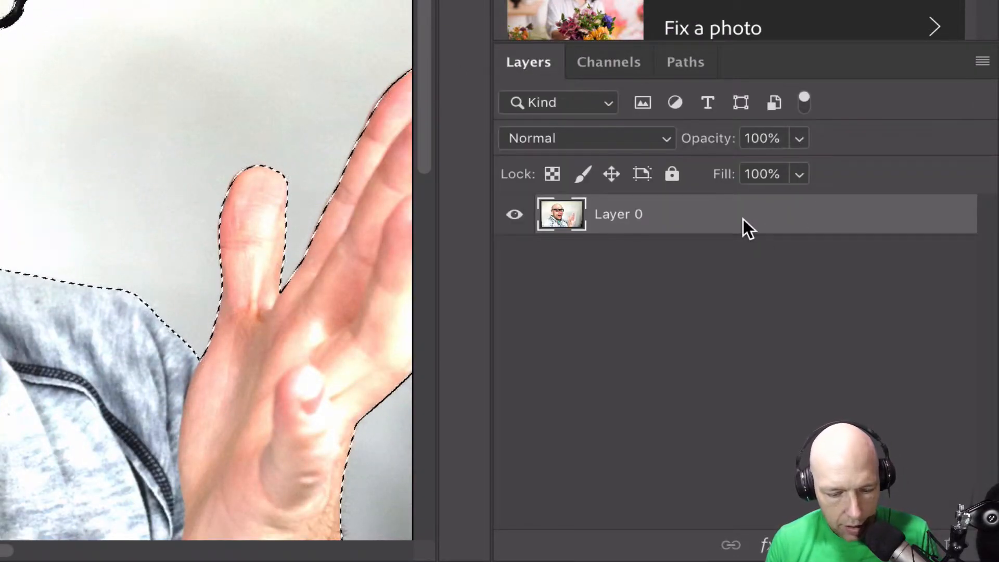
{"action": "key", "text": "ctrl+j"}
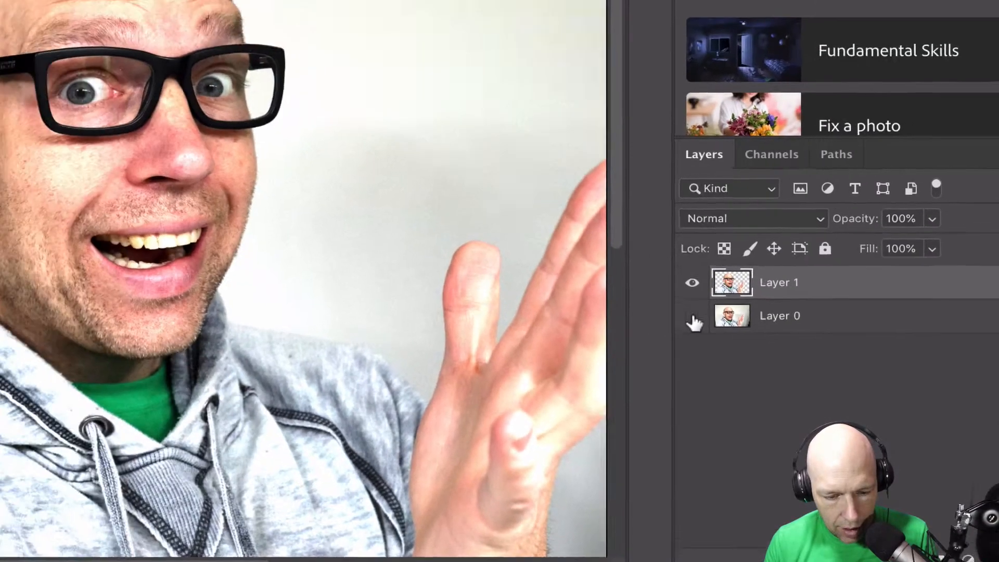
{"action": "left_click", "coordinate": [514, 254]}
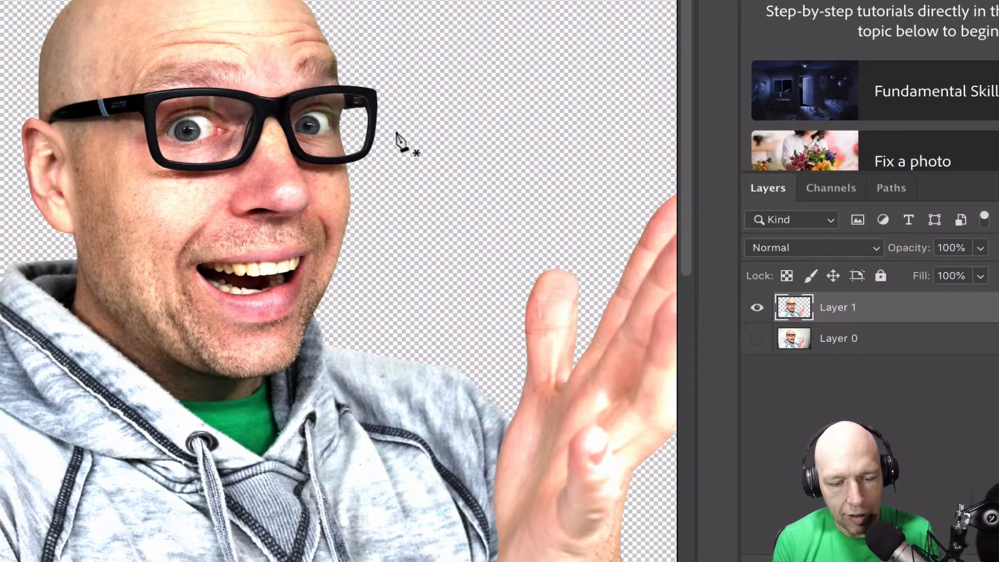
Crop the canvas closer around the cut-out man on both sides and above his head, to about 72 in wide
{"action": "key", "text": "ctrl+minus"}
{"action": "key", "text": "ctrl+minus"}
{"action": "key", "text": "ctrl+plus"}
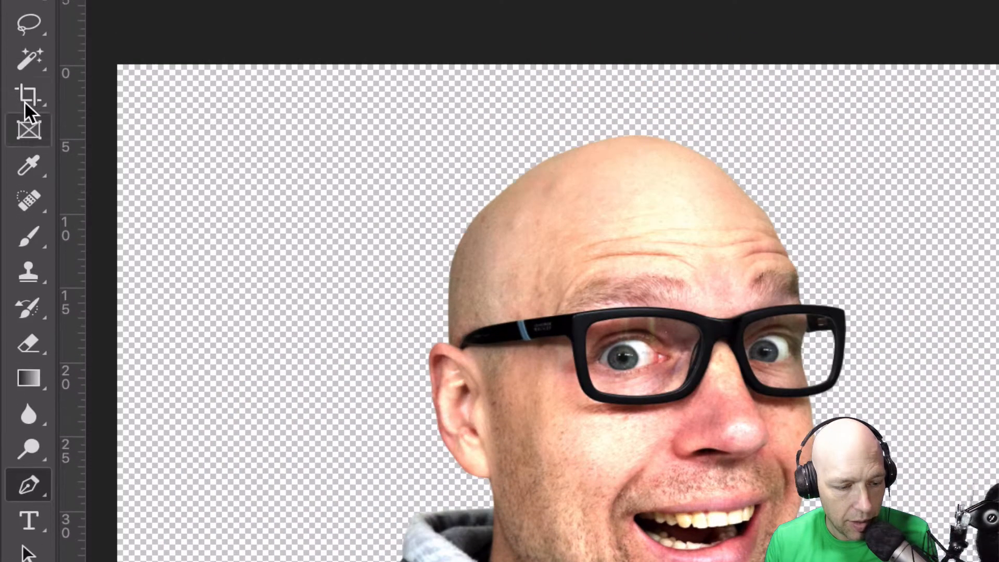
{"action": "left_click", "coordinate": [24, 98]}
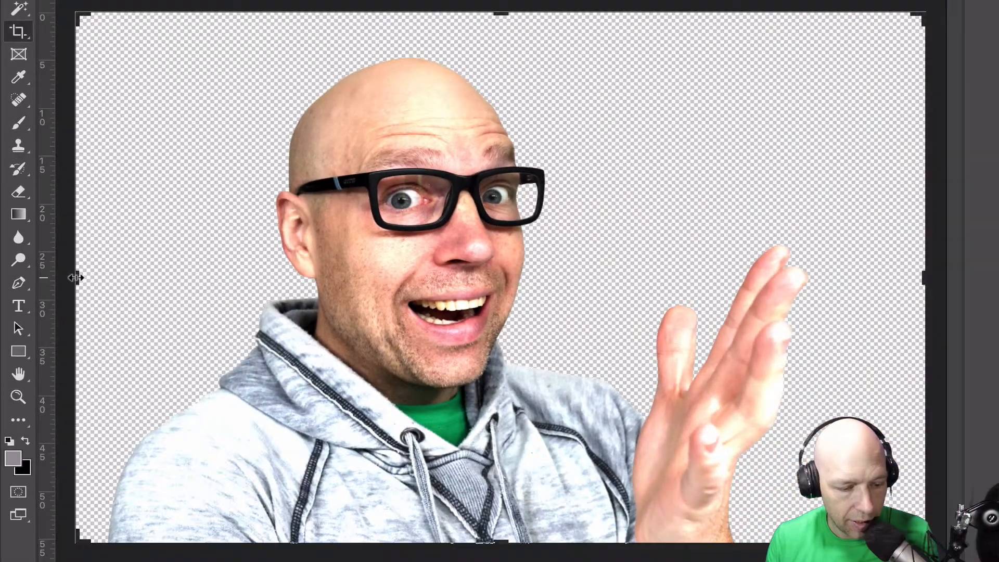
{"action": "left_click_drag", "start_coordinate": [98, 371], "coordinate": [107, 368]}
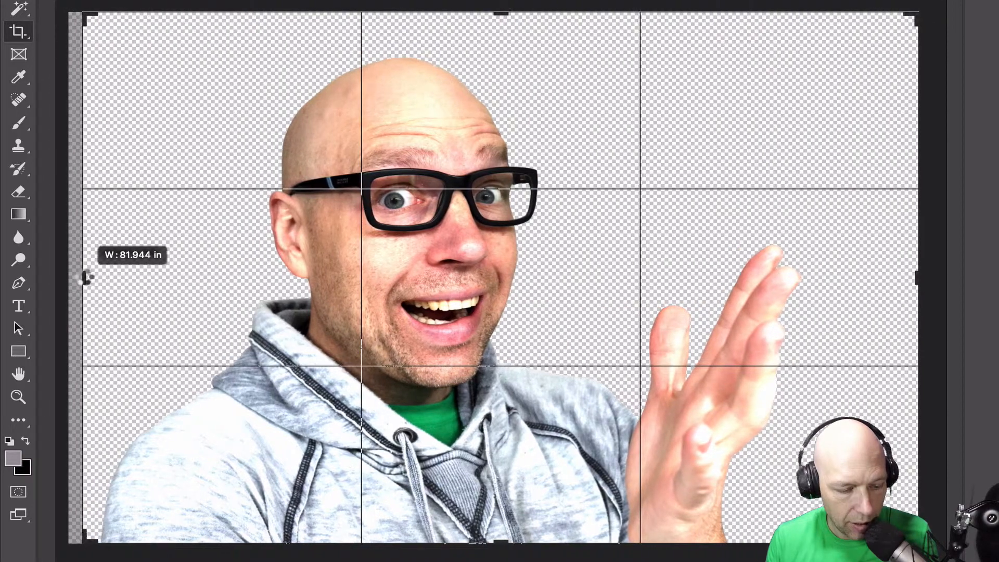
{"action": "left_click_drag", "start_coordinate": [87, 277], "coordinate": [87, 279]}
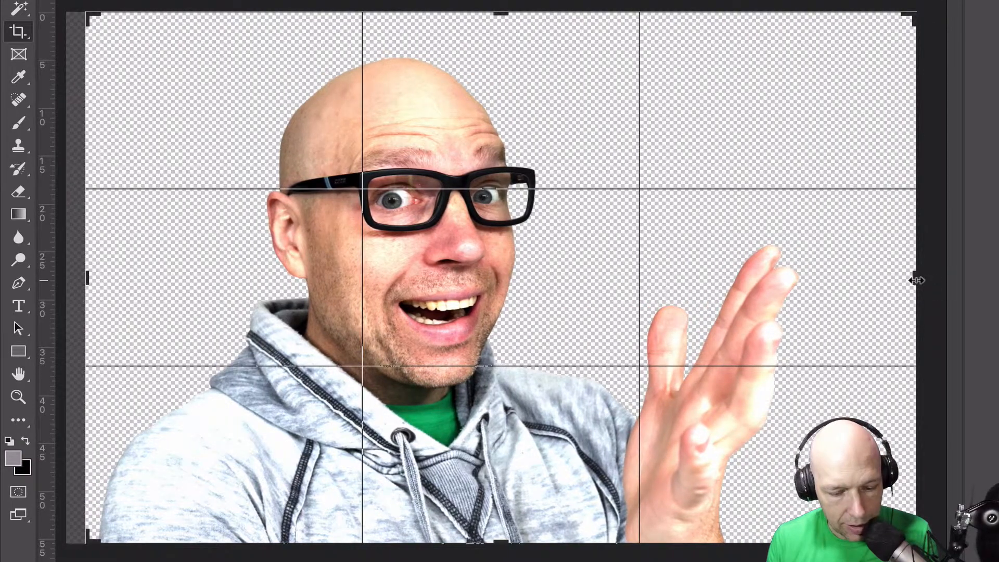
{"action": "left_click_drag", "start_coordinate": [917, 280], "coordinate": [866, 279]}
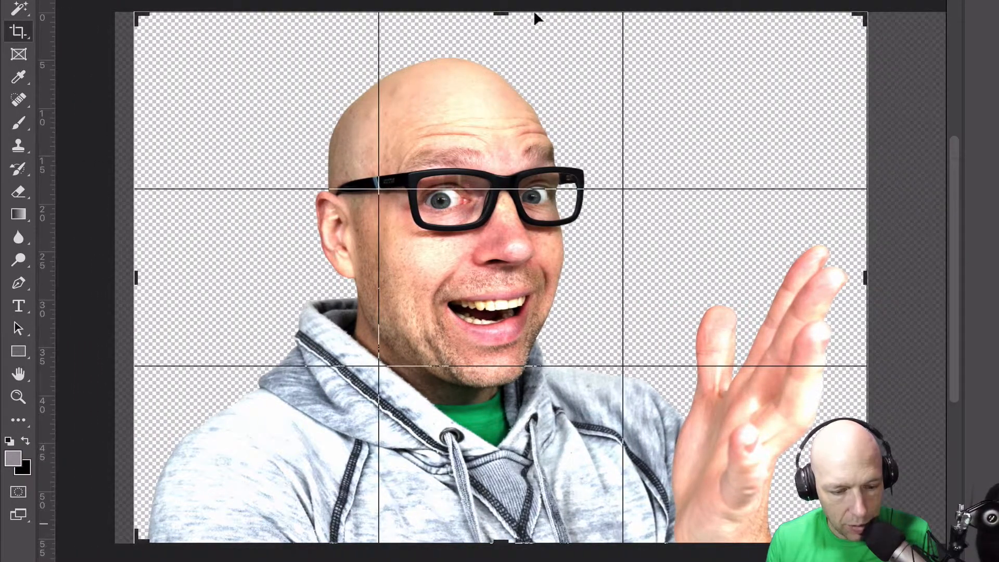
{"action": "left_click_drag", "start_coordinate": [509, 9], "coordinate": [509, 26]}
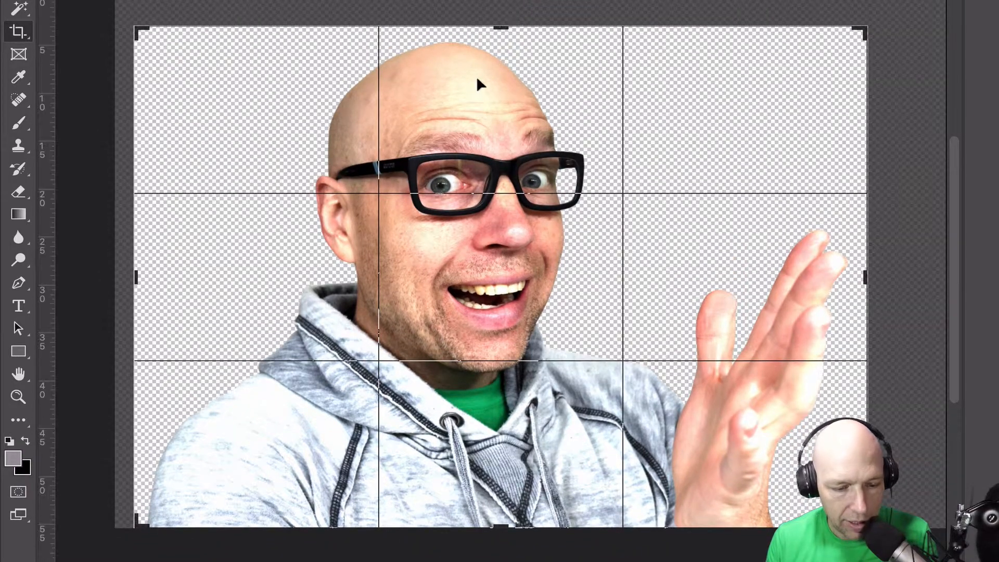
{"action": "key", "text": "Return"}
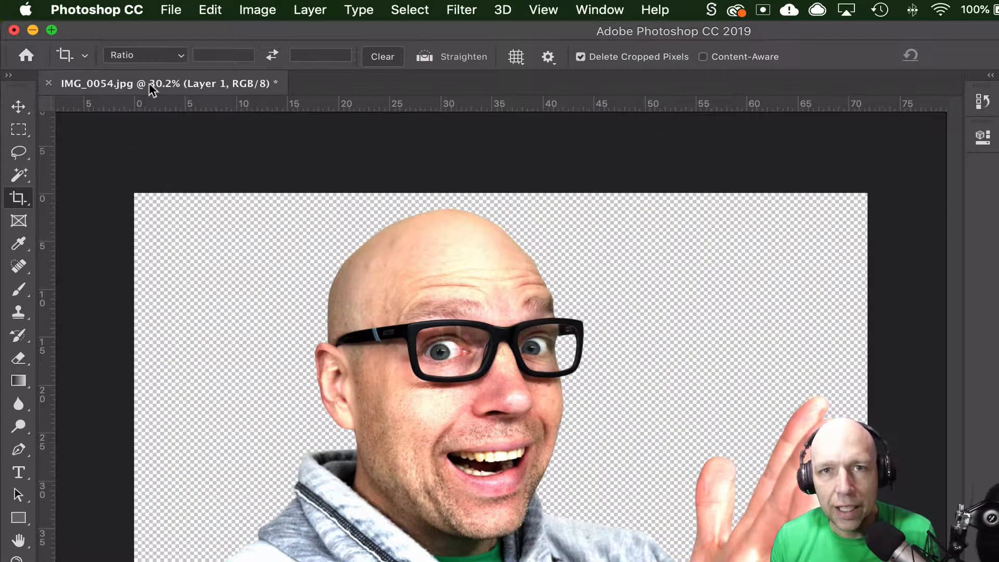
Save the document to the Desktop as march-cutout-glasses.psd with Maximize Compatibility, then briefly show and re-hide the original photo layer
{"action": "left_click", "coordinate": [165, 13]}
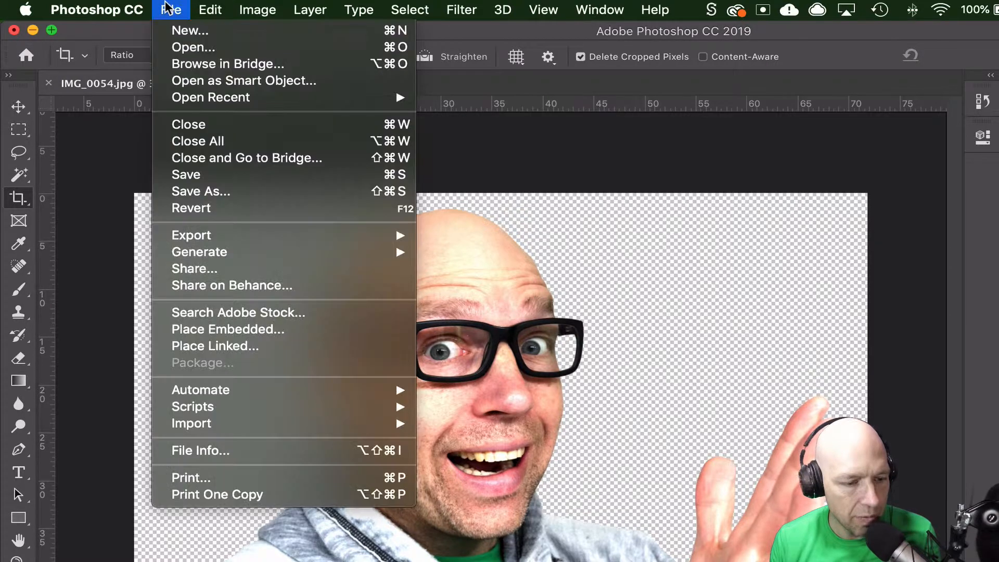
{"action": "left_click", "coordinate": [233, 193]}
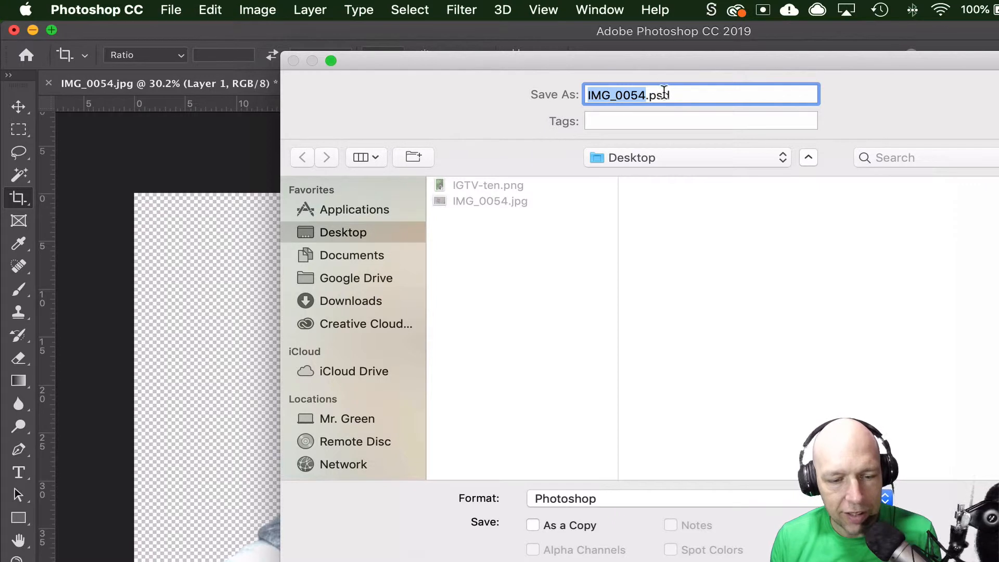
{"action": "double_click", "coordinate": [664, 94]}
{"action": "left_click", "coordinate": [687, 94]}
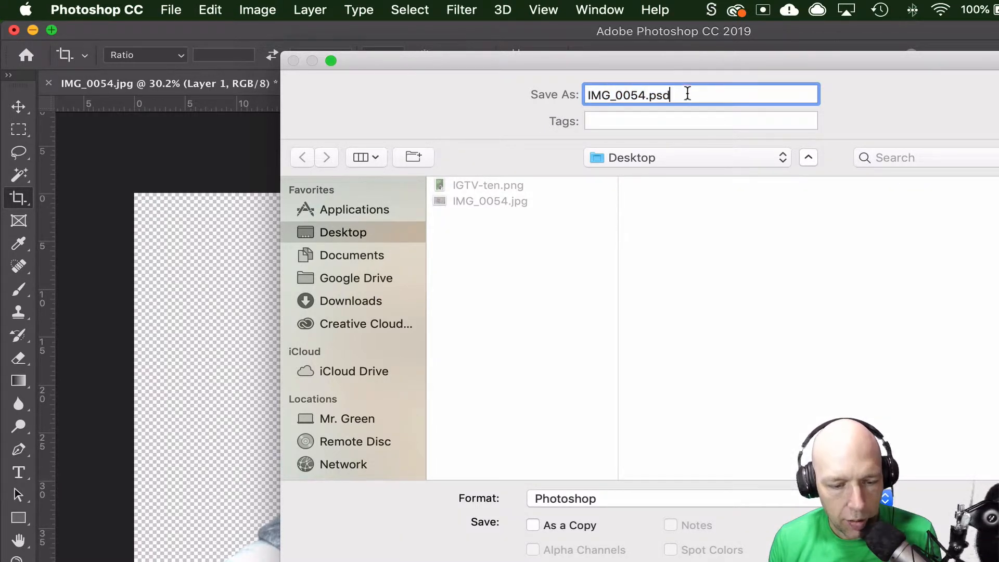
{"action": "double_click", "coordinate": [643, 94]}
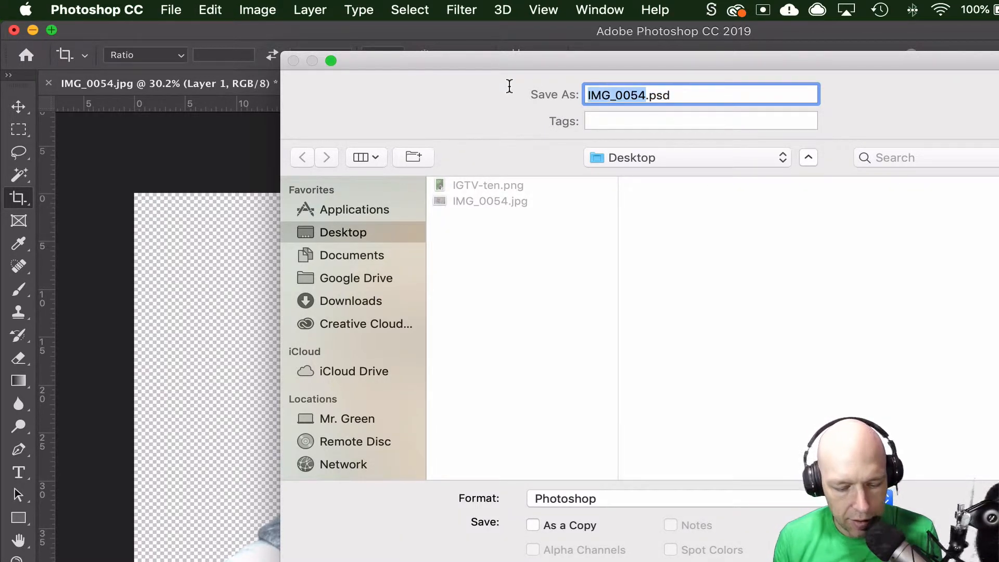
{"action": "type", "text": "march"}
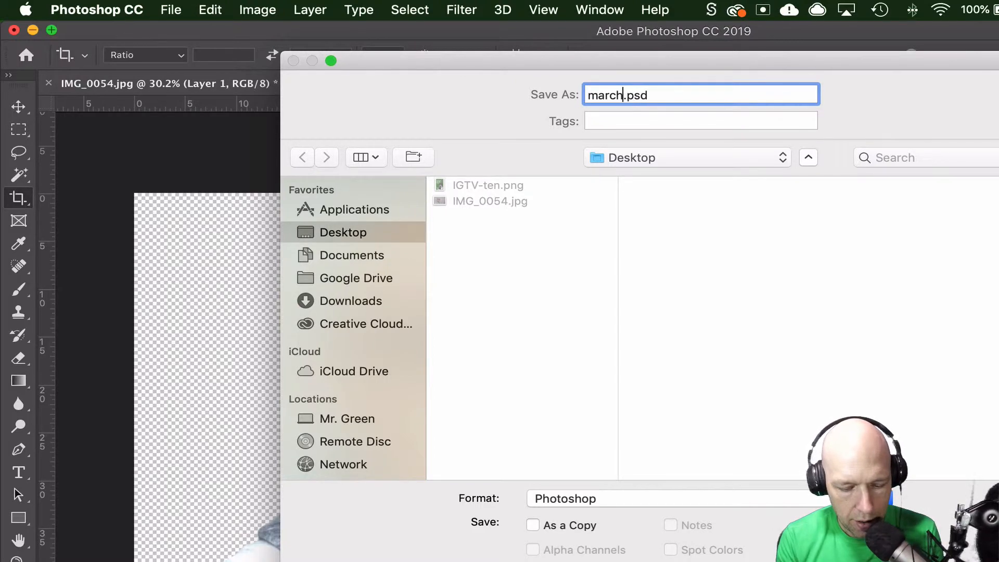
{"action": "type", "text": "-cutout-glasses"}
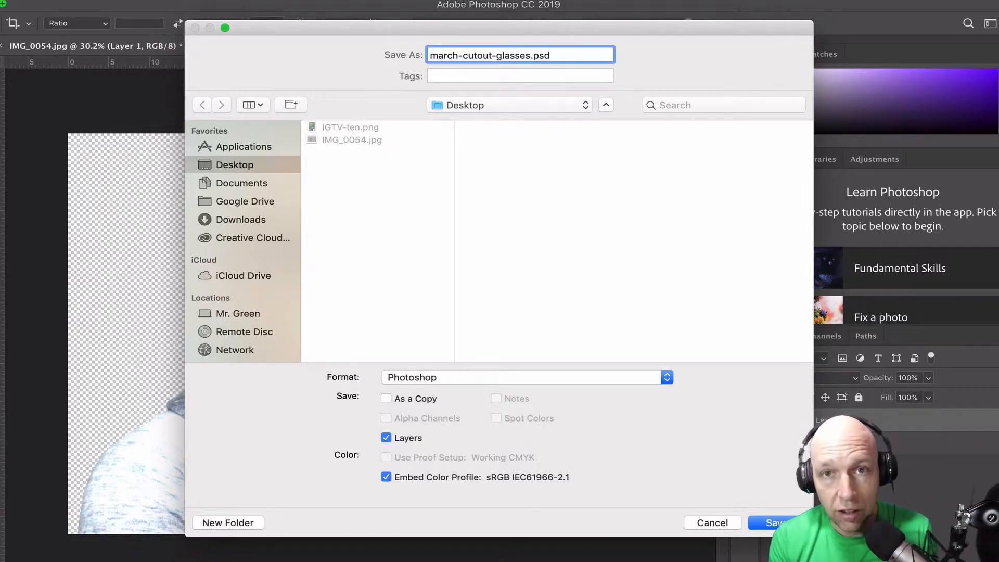
{"action": "key", "text": "Return"}
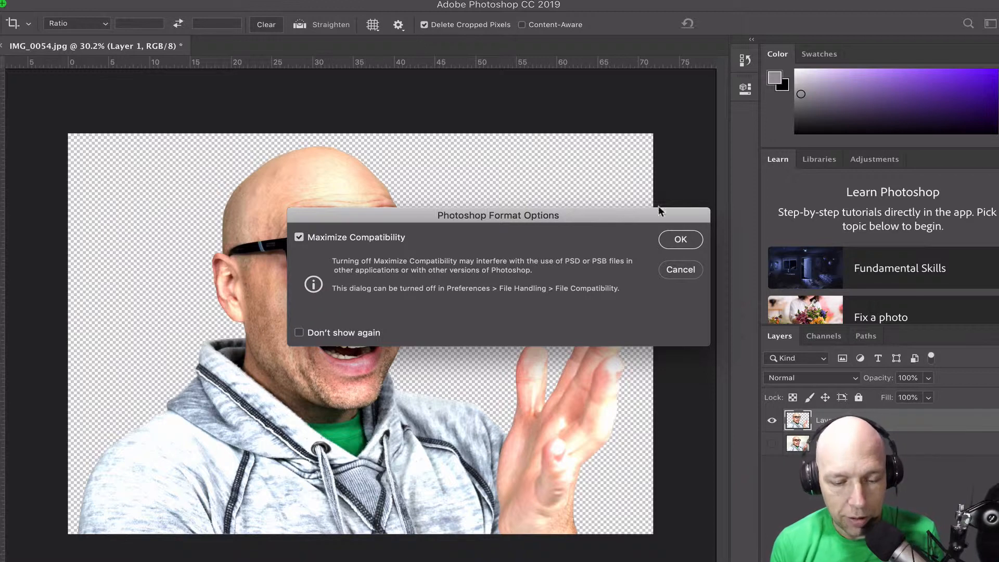
{"action": "left_click", "coordinate": [679, 239]}
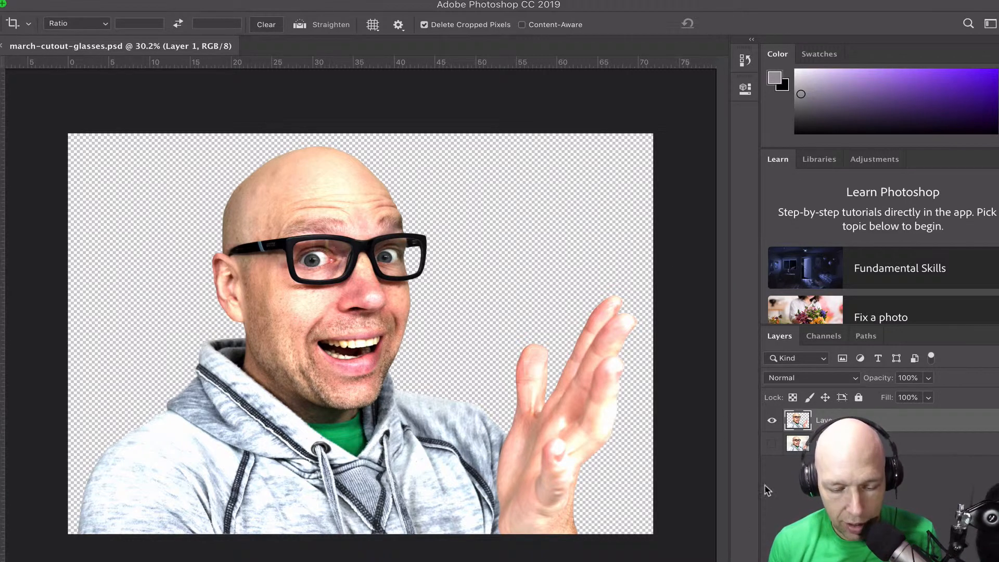
{"action": "left_click", "coordinate": [771, 445]}
{"action": "left_click", "coordinate": [772, 445]}
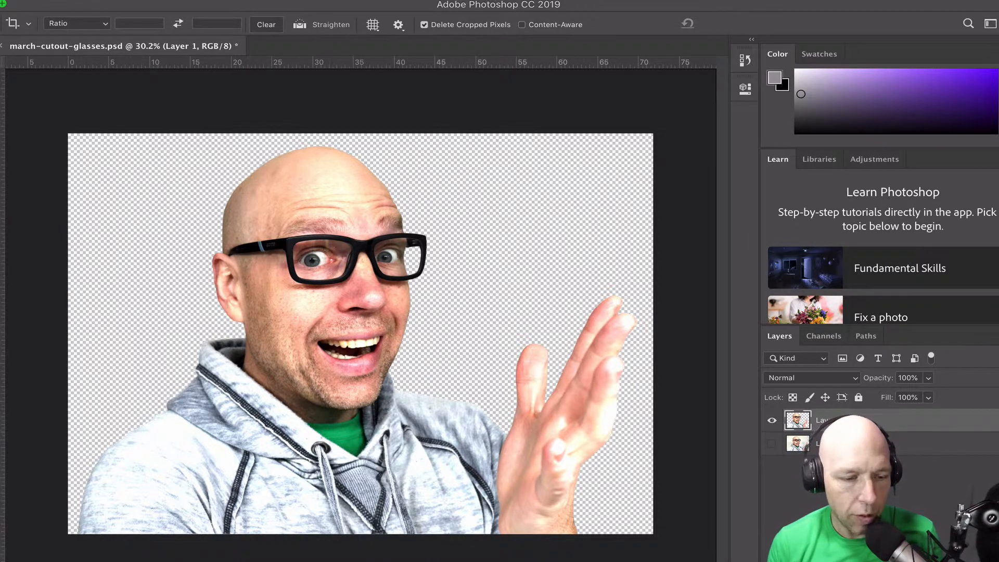
Convert the document from RGB to Grayscale mode without merging the layers, discarding the color information
{"action": "left_click", "coordinate": [166, 0]}
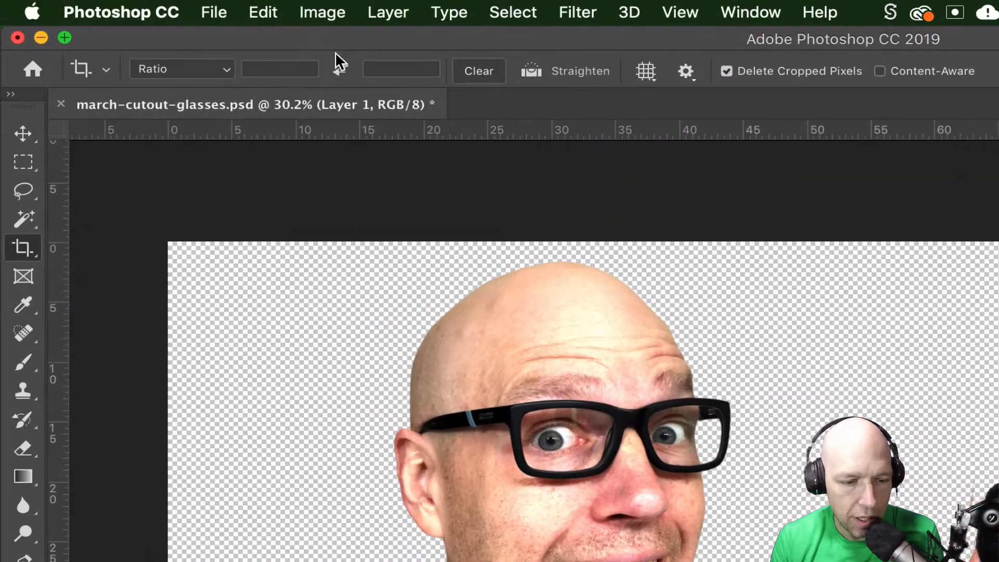
{"action": "left_click", "coordinate": [178, 0]}
{"action": "mouse_move", "coordinate": [373, 79]}
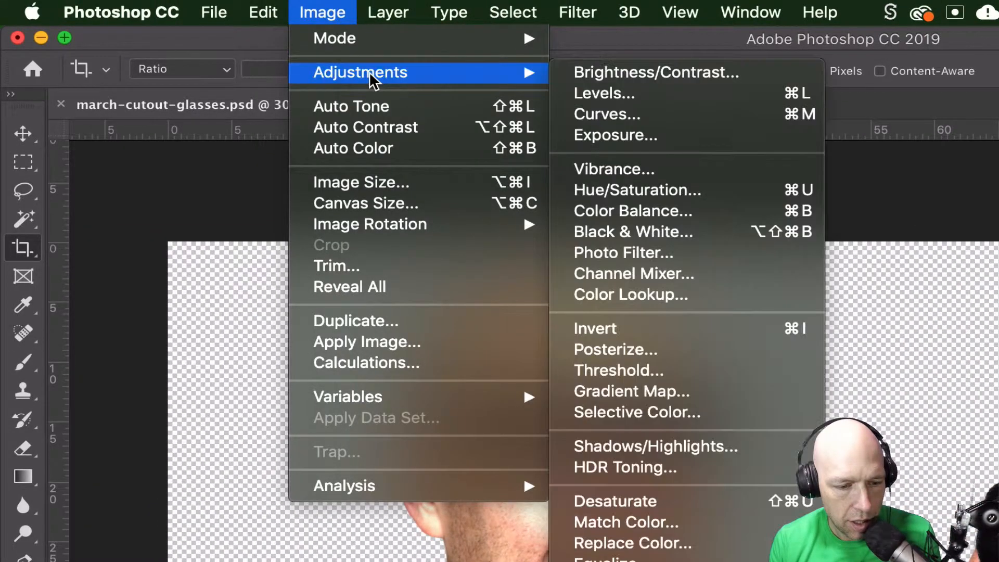
{"action": "mouse_move", "coordinate": [373, 45]}
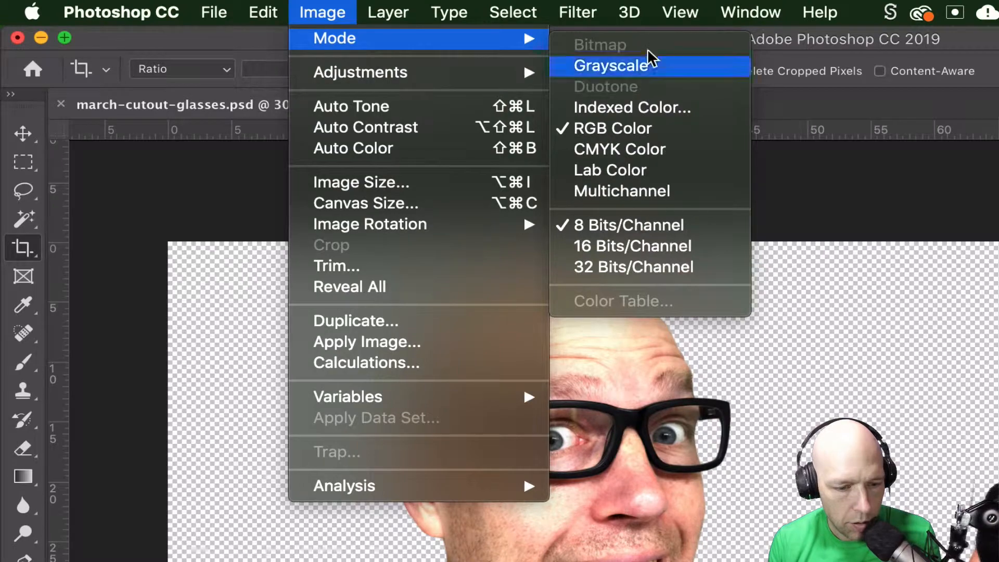
{"action": "left_click", "coordinate": [653, 70]}
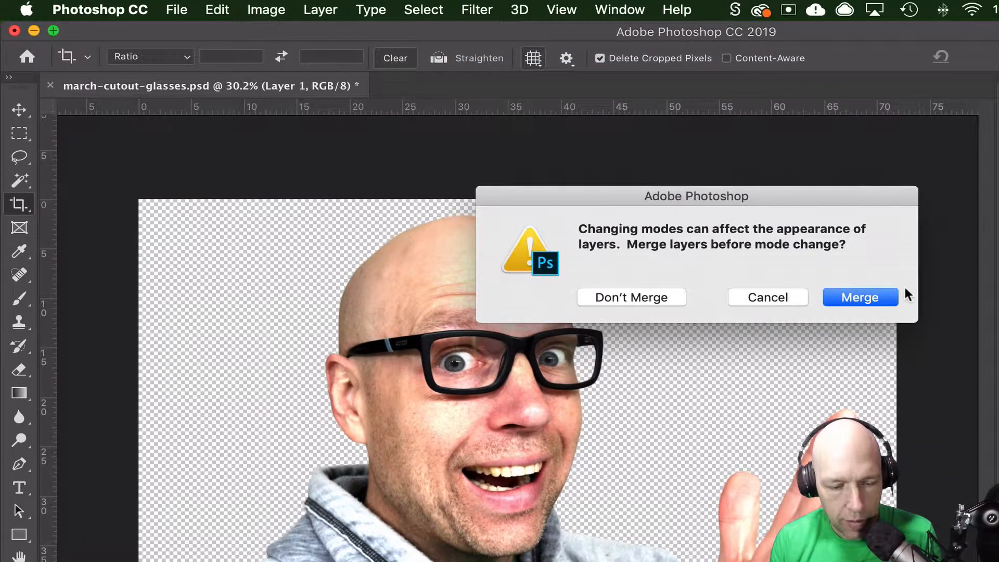
{"action": "left_click", "coordinate": [651, 298]}
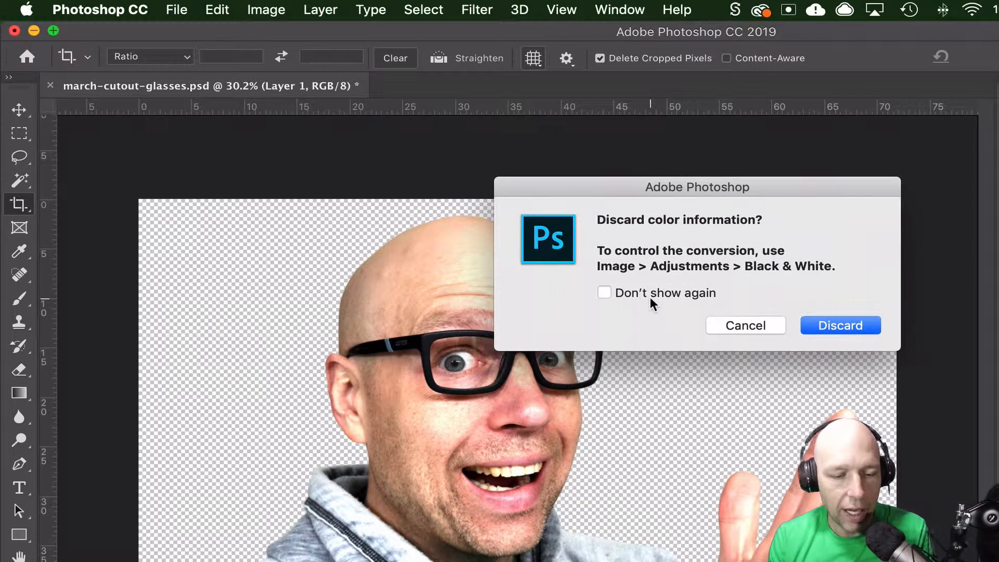
{"action": "left_click", "coordinate": [844, 327]}
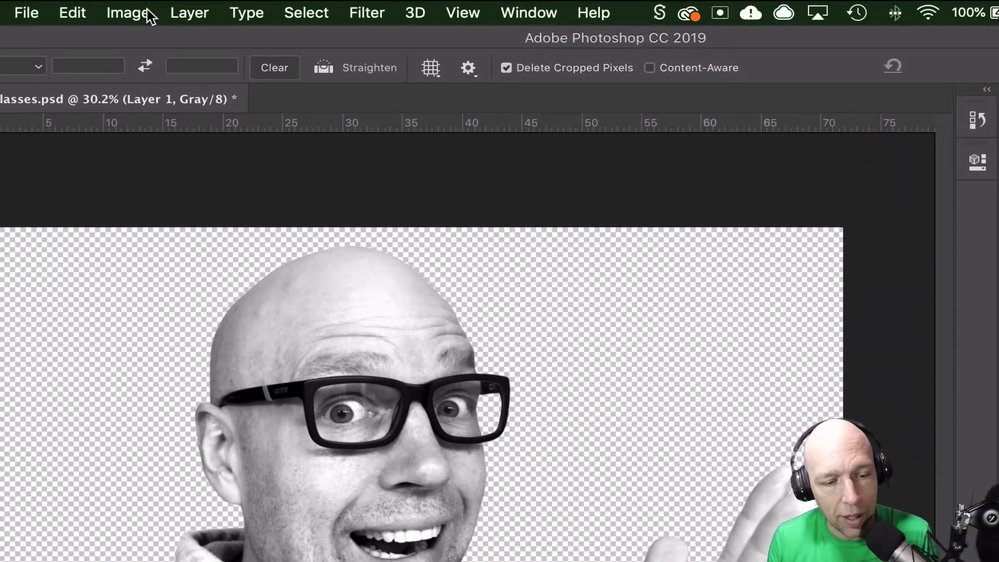
Apply Levels to the cut-out man with input shadows at 35, highlights at 241 and slightly darker midtones
{"action": "left_click", "coordinate": [131, 14]}
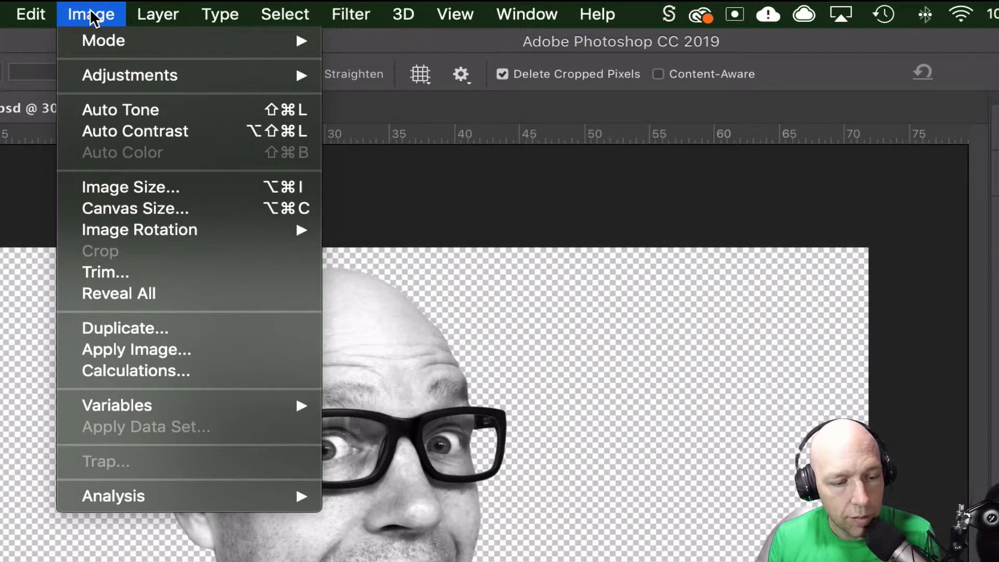
{"action": "mouse_move", "coordinate": [168, 74]}
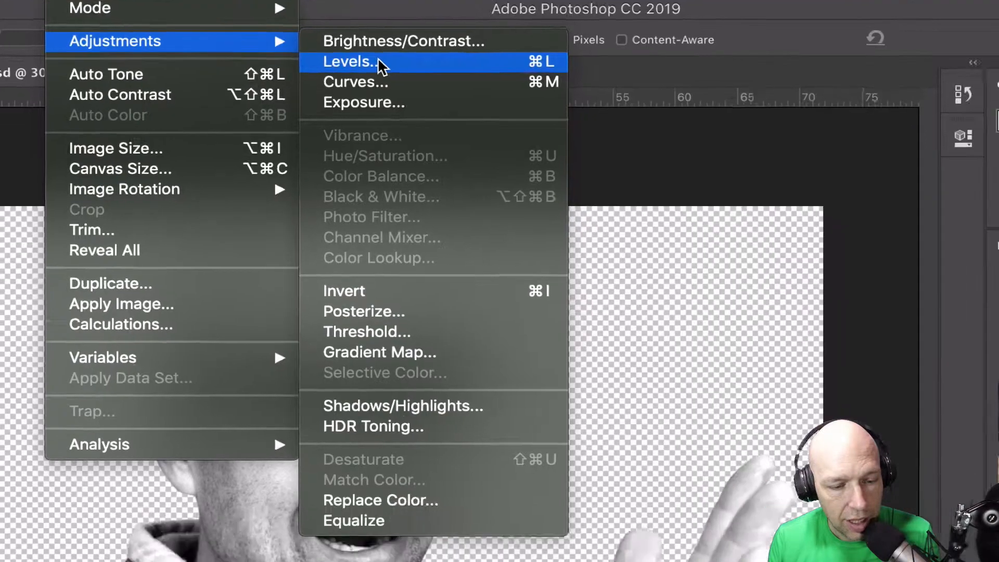
{"action": "left_click", "coordinate": [404, 99]}
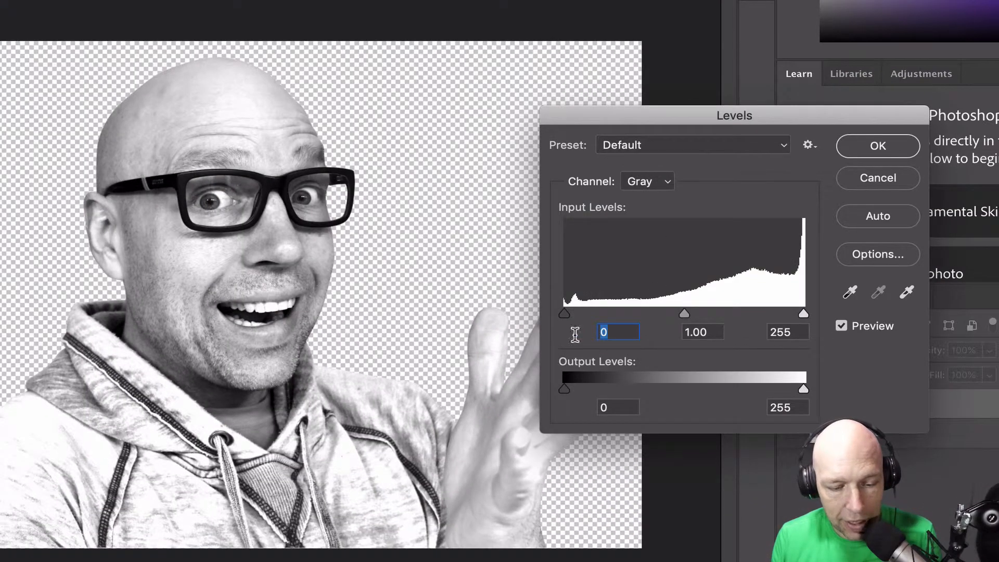
{"action": "left_click_drag", "start_coordinate": [566, 314], "coordinate": [597, 314]}
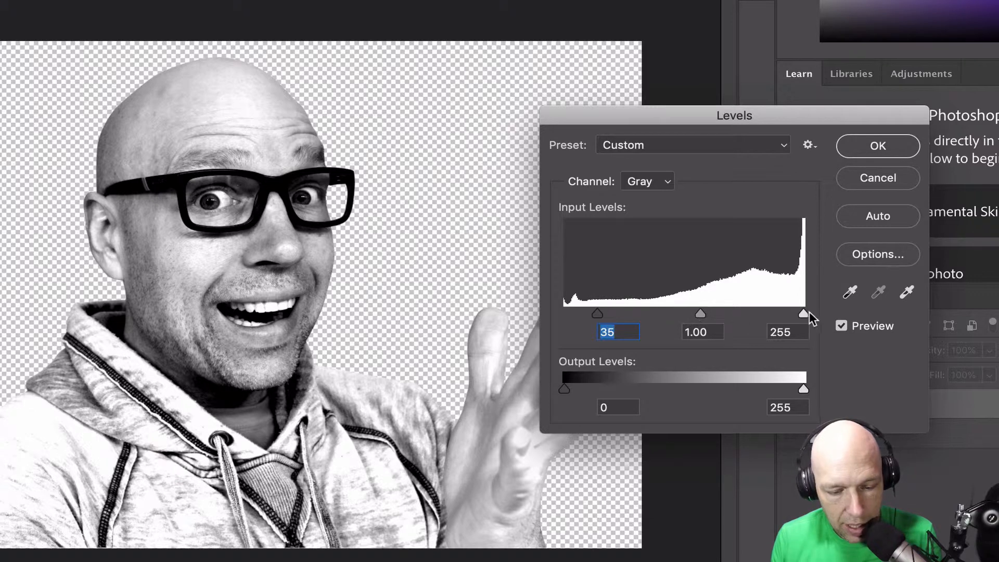
{"action": "left_click_drag", "start_coordinate": [805, 313], "coordinate": [790, 313]}
{"action": "left_click_drag", "start_coordinate": [695, 313], "coordinate": [707, 311]}
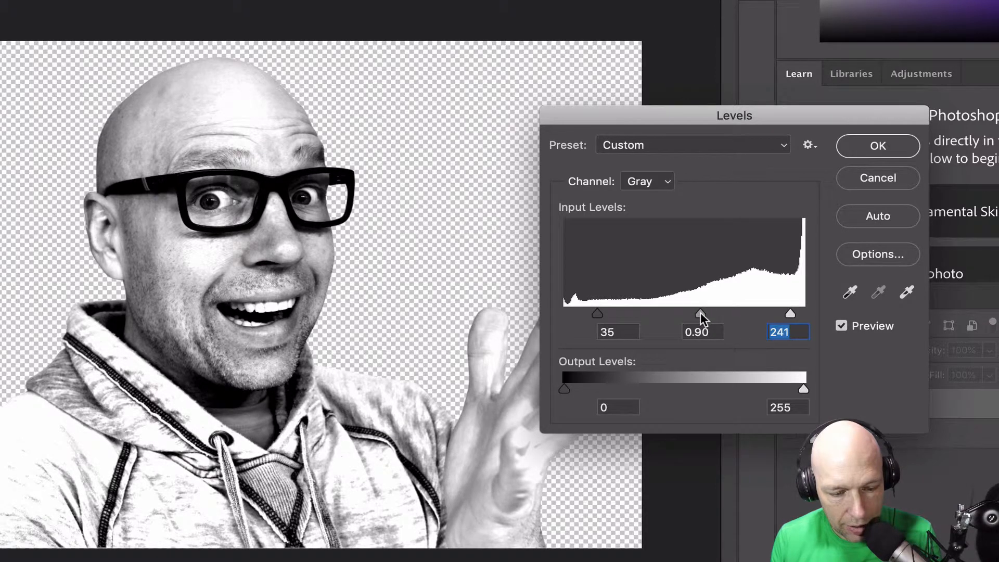
{"action": "left_click_drag", "start_coordinate": [701, 312], "coordinate": [706, 310]}
{"action": "left_click", "coordinate": [897, 138]}
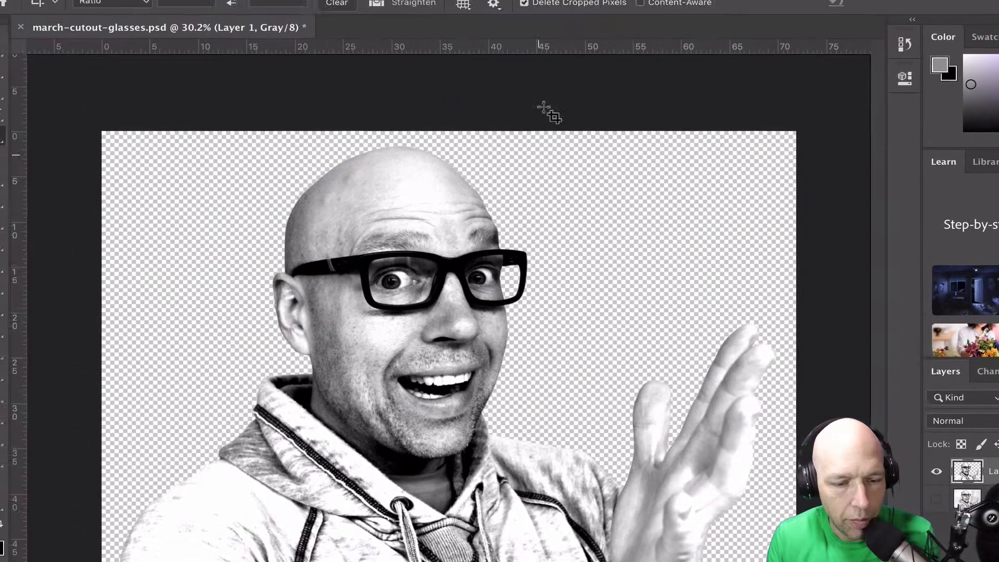
Compare the Levels result with the Grayscale and original IMG_0054.jpg states in the History, and return to the Levels state
{"action": "left_click", "coordinate": [502, 3]}
{"action": "mouse_move", "coordinate": [553, 2]}
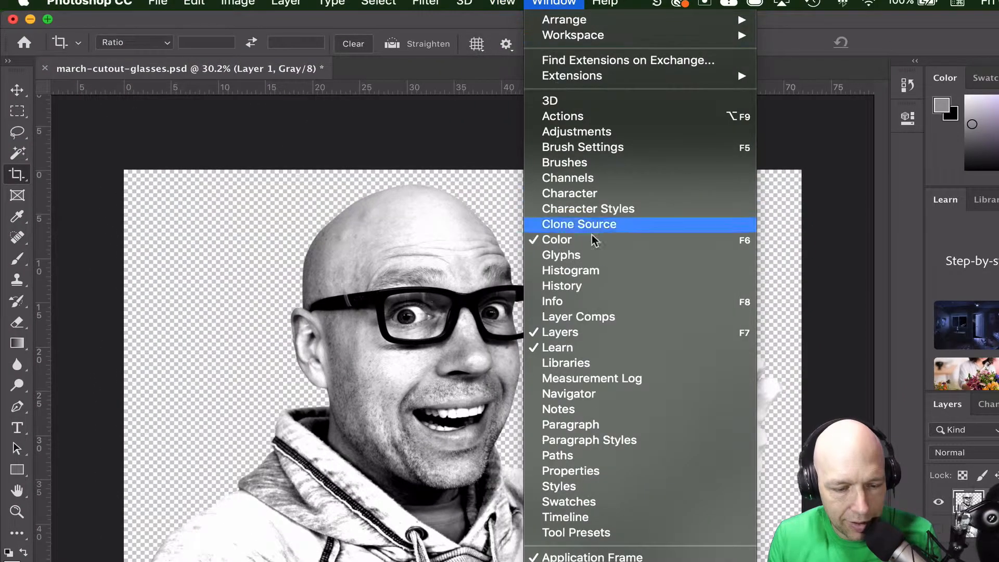
{"action": "left_click", "coordinate": [594, 286]}
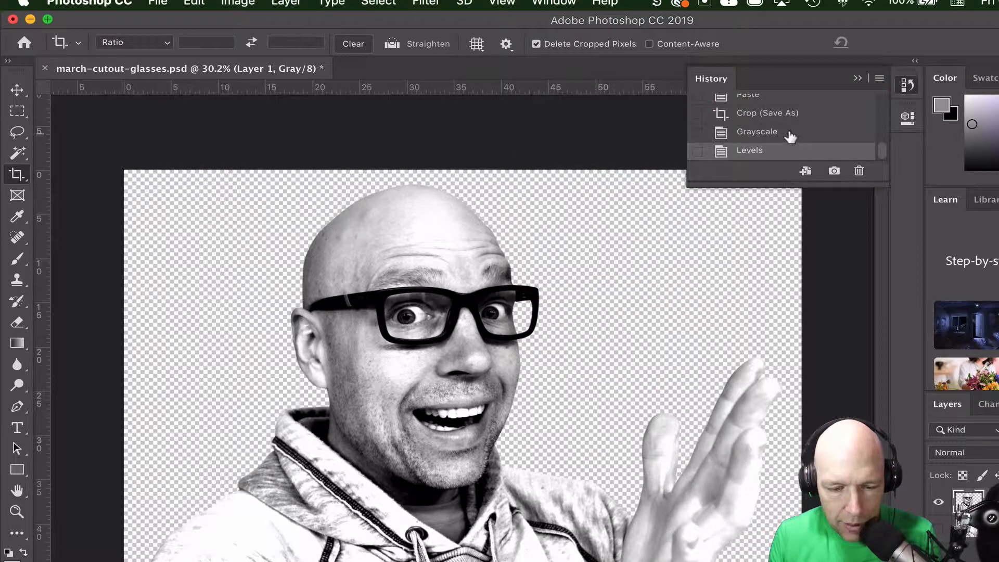
{"action": "left_click", "coordinate": [757, 131]}
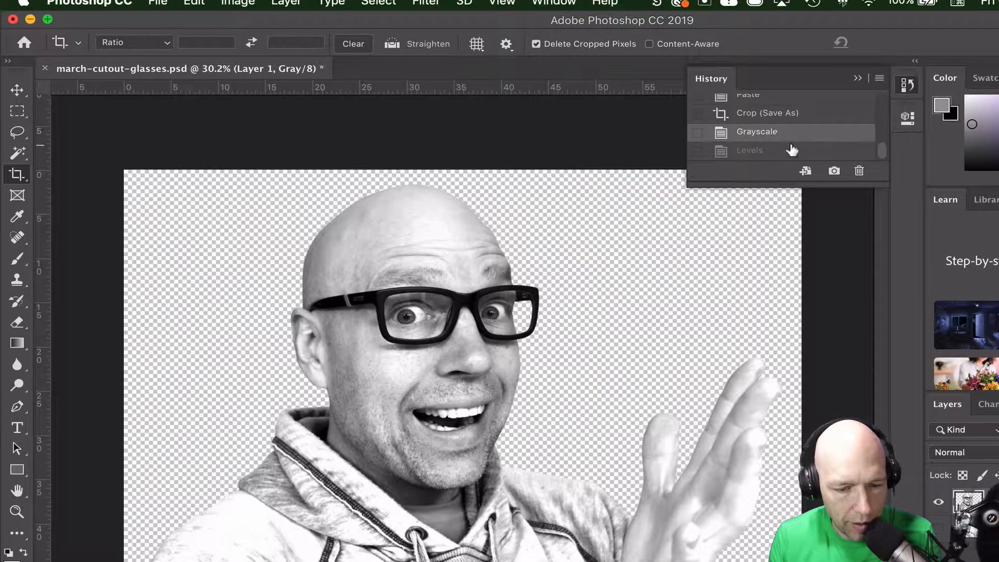
{"action": "left_click", "coordinate": [790, 152]}
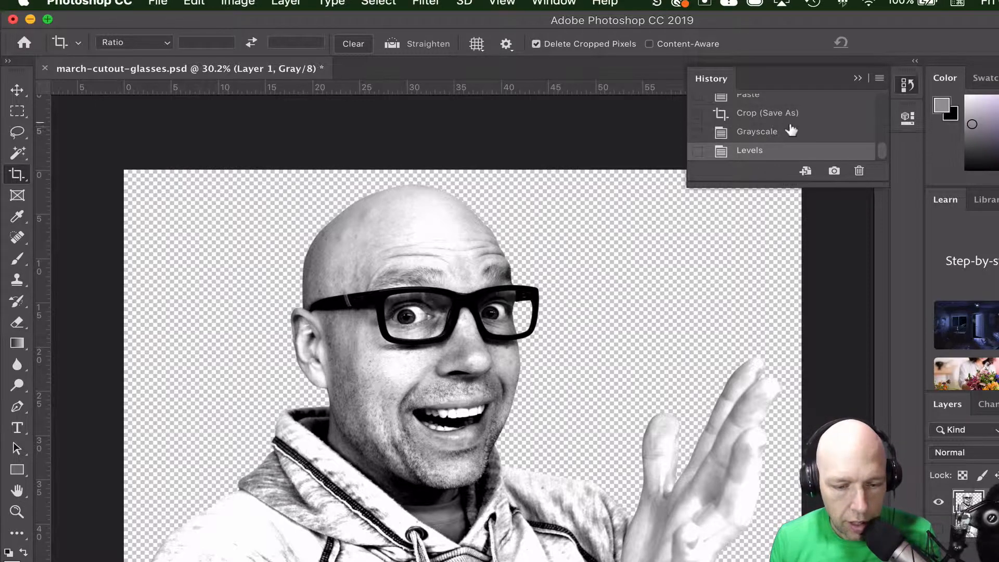
{"action": "left_click", "coordinate": [795, 137]}
{"action": "scroll", "coordinate": [795, 135], "scroll_direction": "up", "scroll_amount": 5}
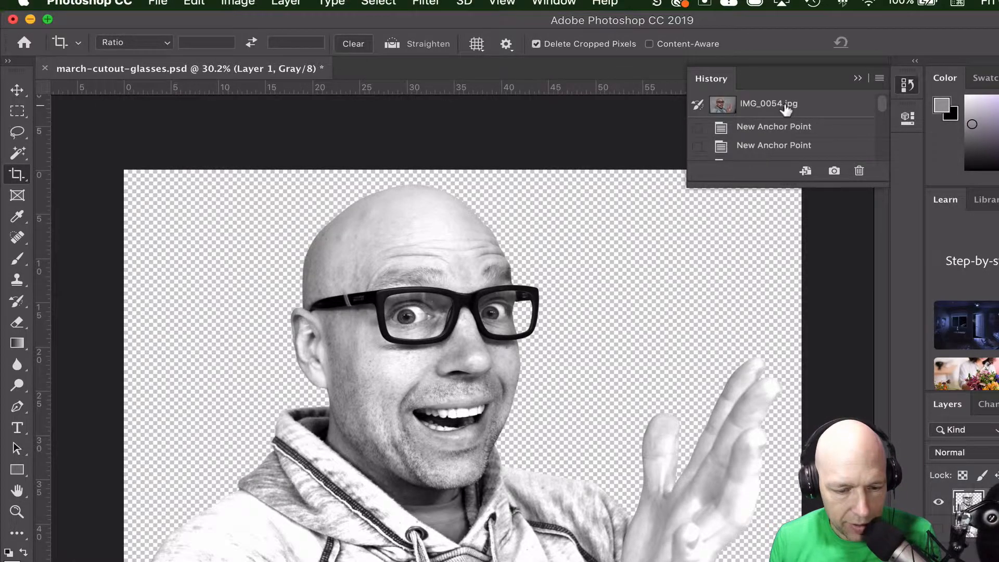
{"action": "left_click", "coordinate": [784, 104]}
{"action": "scroll", "coordinate": [851, 146], "scroll_direction": "down", "scroll_amount": 5}
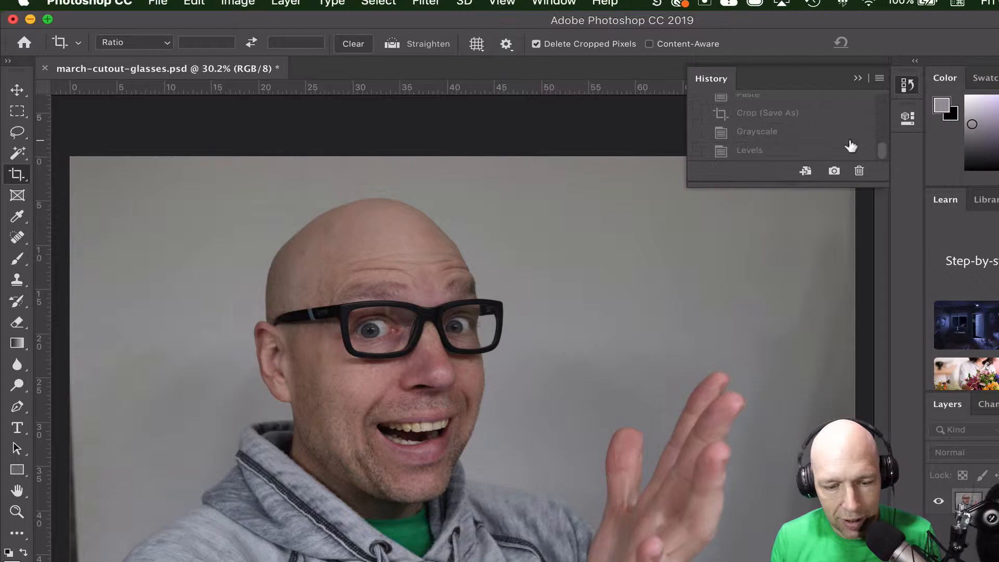
{"action": "left_click", "coordinate": [802, 151]}
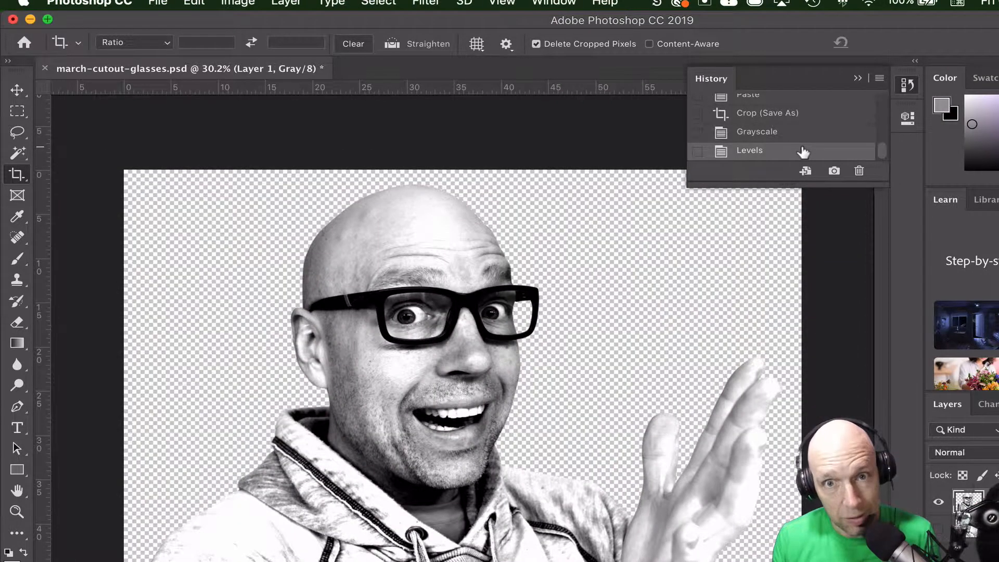
{"action": "left_click", "coordinate": [858, 78]}
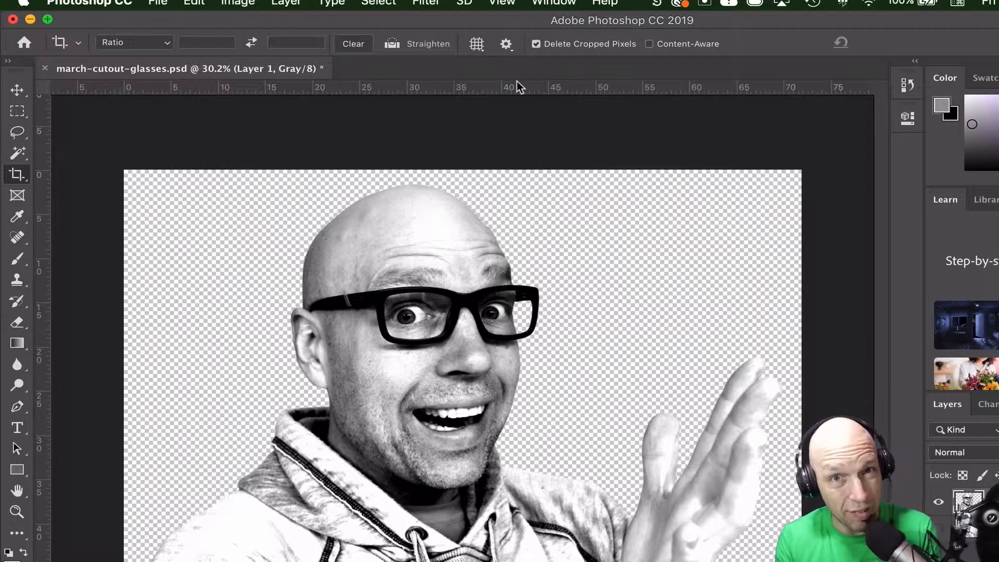
Save a JPEG copy to the Desktop as march-cutout-glasses-bw.jpg with Maximum quality 12 and the Baseline ("Standard") format option
{"action": "left_click", "coordinate": [159, 4]}
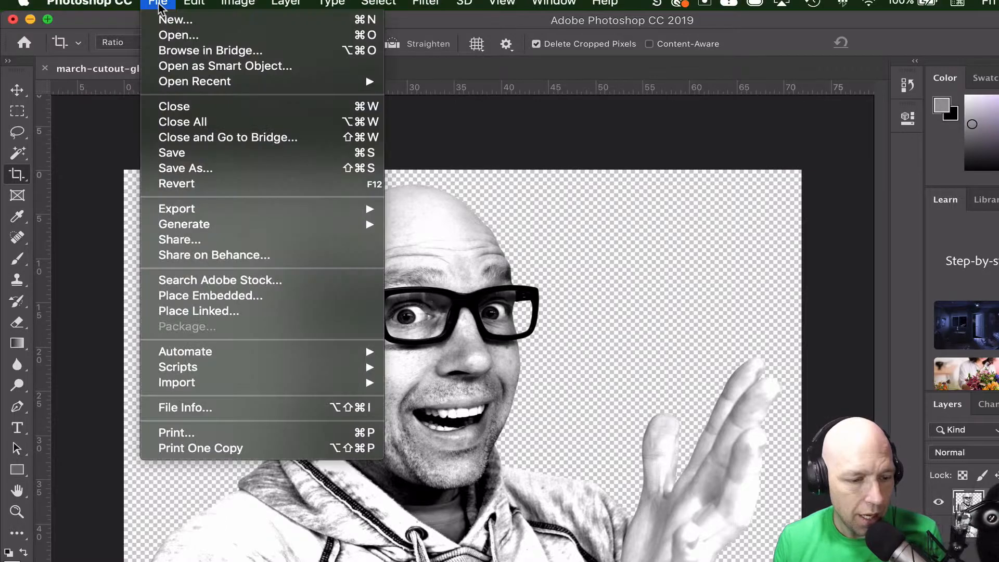
{"action": "left_click", "coordinate": [223, 169]}
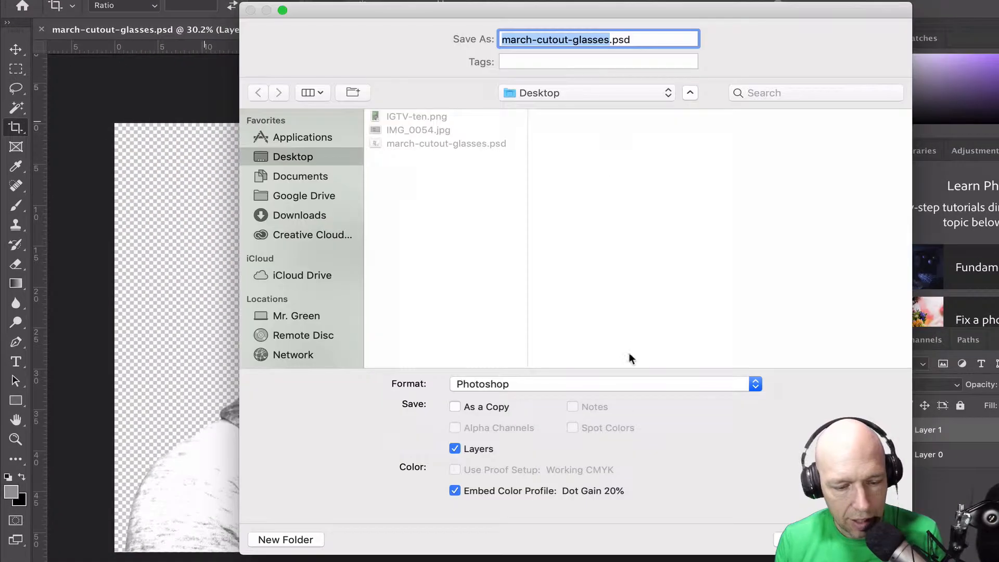
{"action": "left_click", "coordinate": [638, 387]}
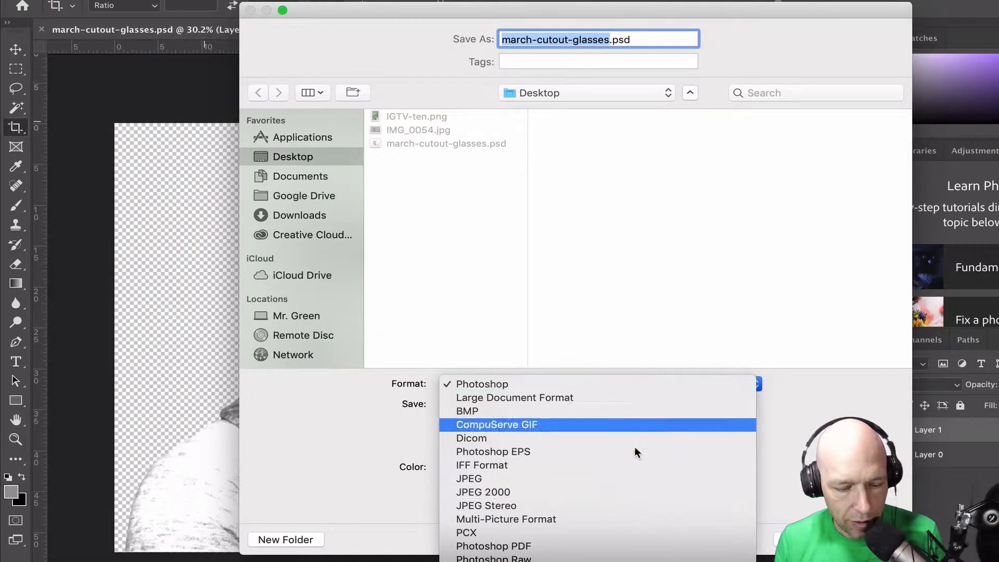
{"action": "left_click", "coordinate": [636, 483]}
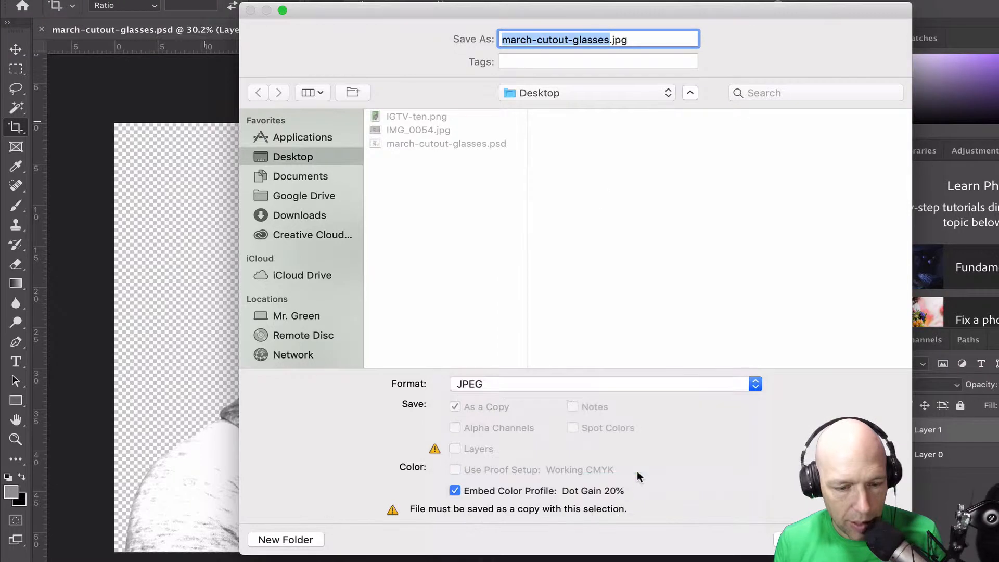
{"action": "left_click", "coordinate": [609, 40]}
{"action": "type", "text": "-"}
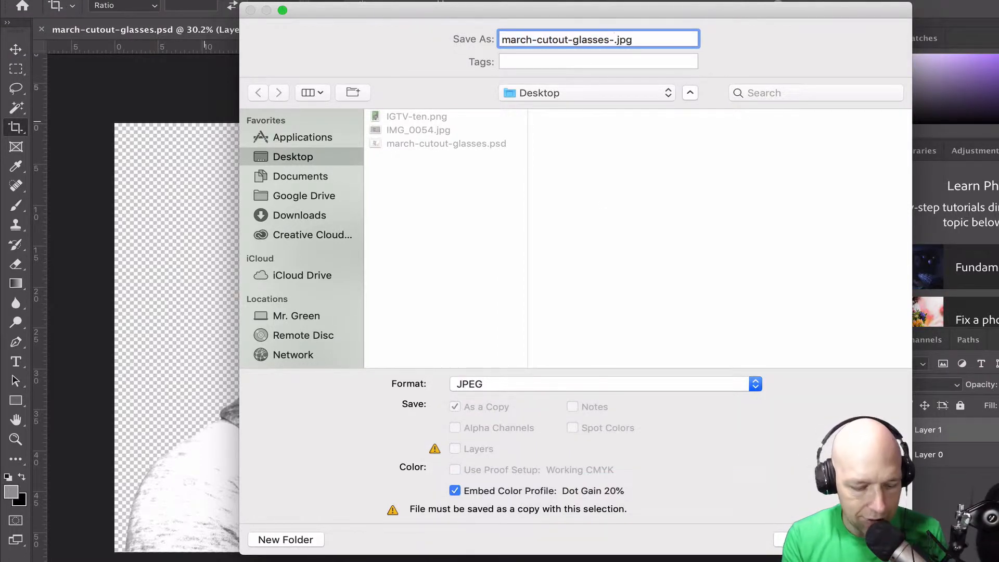
{"action": "type", "text": "bw"}
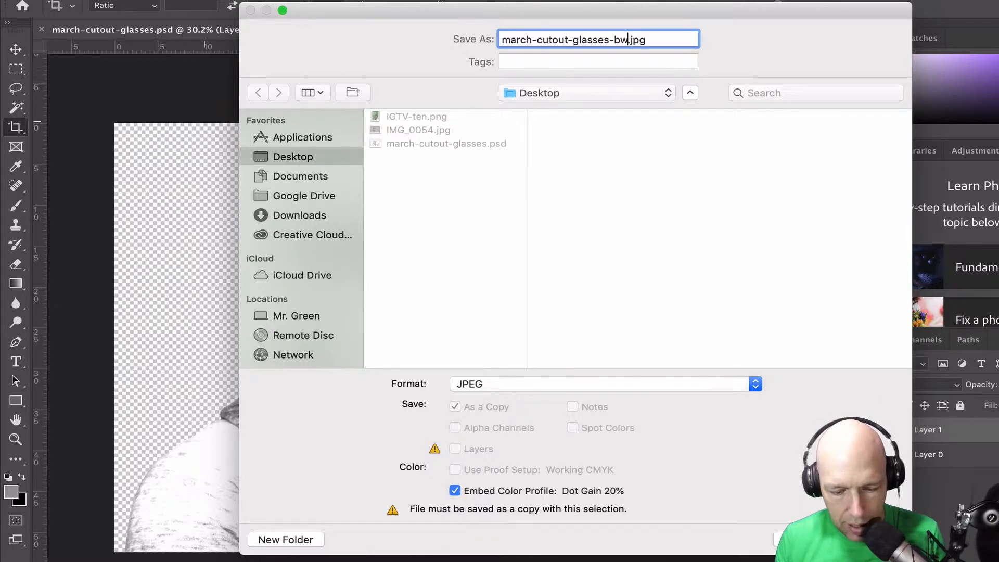
{"action": "key", "text": "Return"}
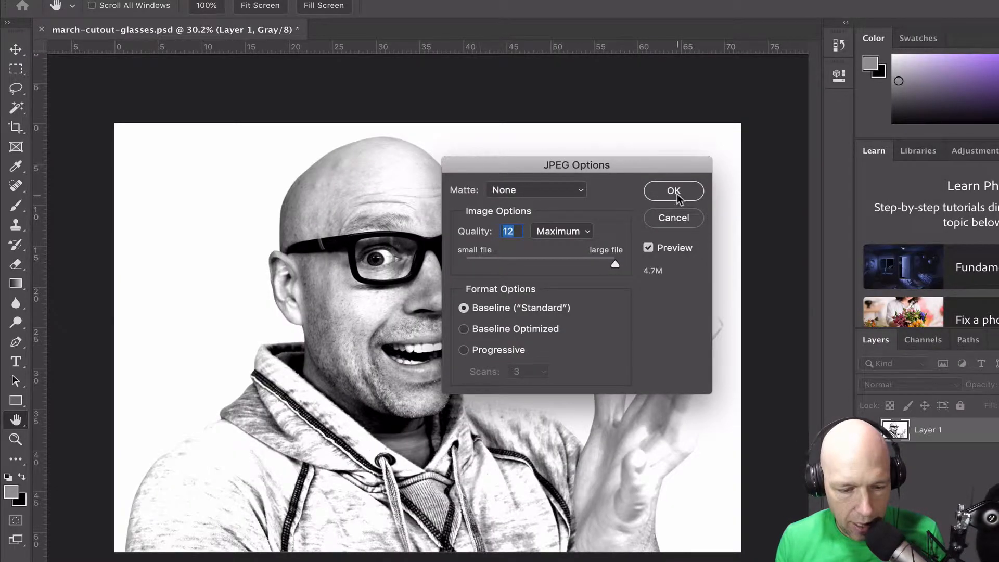
{"action": "left_click", "coordinate": [675, 193]}
{"action": "key", "text": "c"}
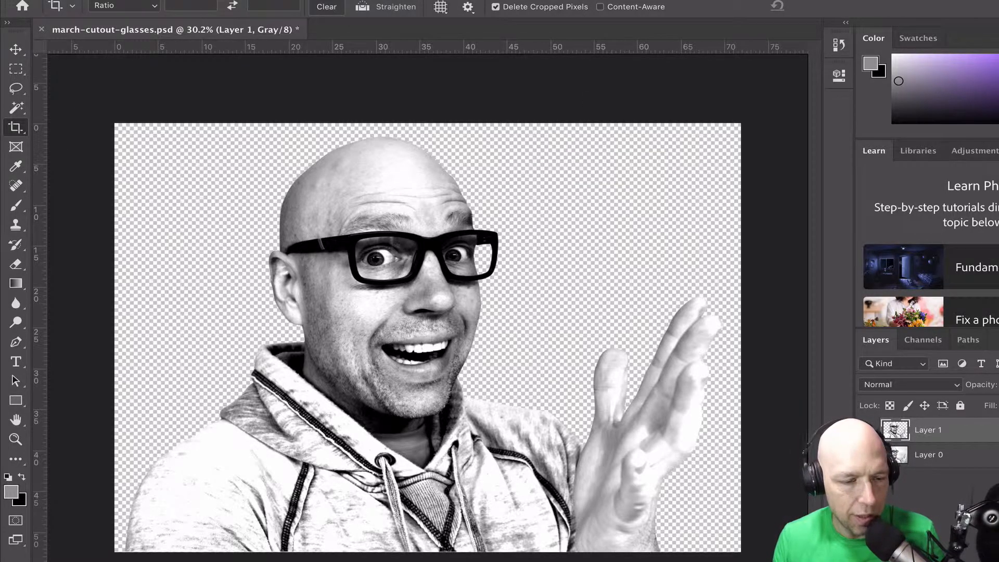
Save a PNG copy to the Desktop as march-cutout-glasses-bw.png with the Large file size (Fastest saving) option
{"action": "left_click", "coordinate": [145, 0]}
{"action": "left_click", "coordinate": [211, 120]}
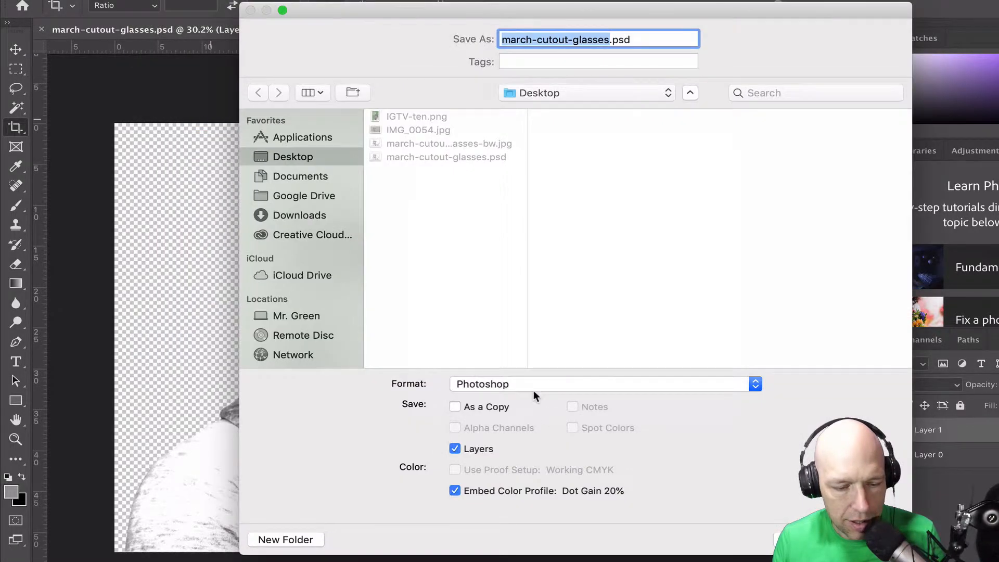
{"action": "left_click", "coordinate": [573, 384]}
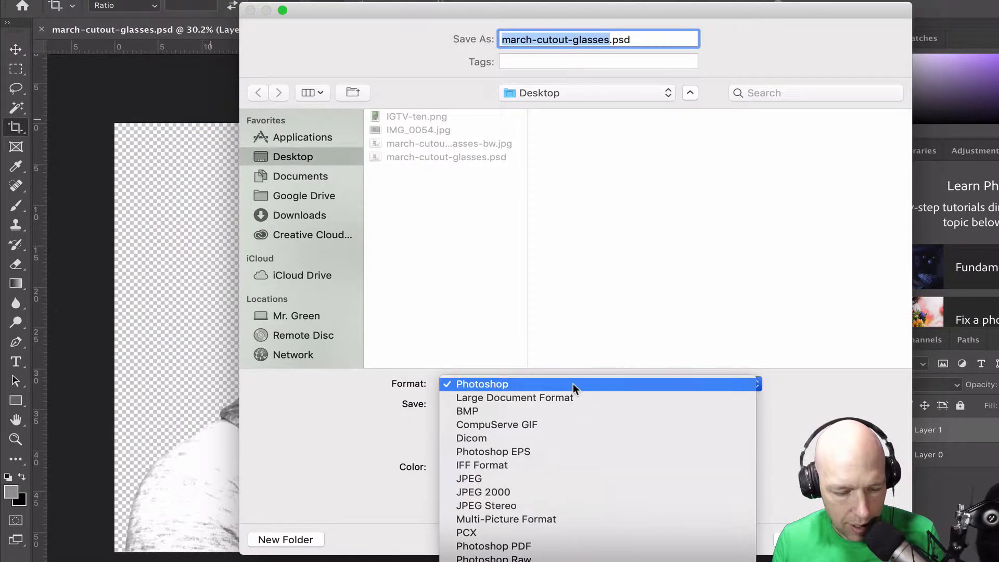
{"action": "left_click", "coordinate": [481, 561]}
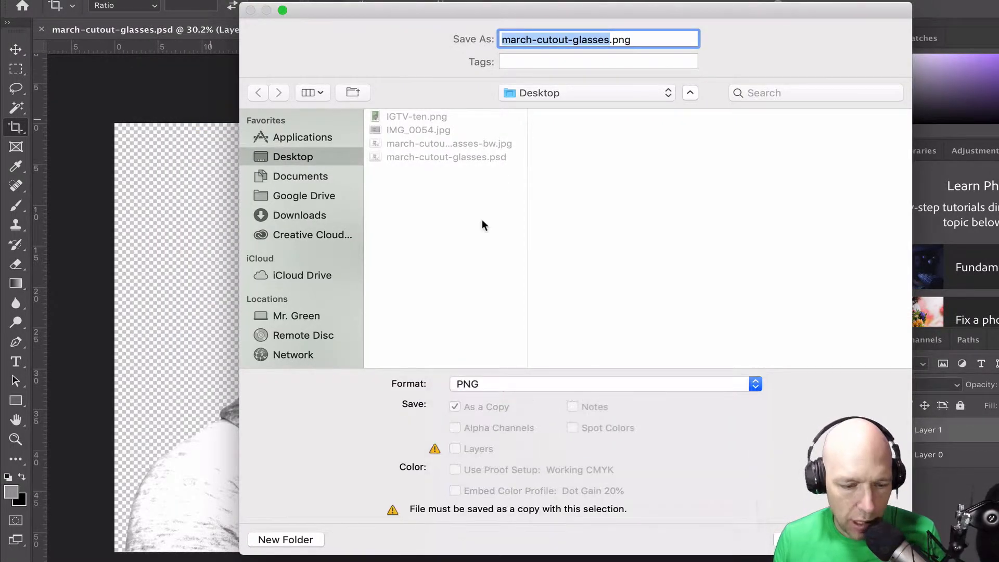
{"action": "left_click", "coordinate": [610, 39]}
{"action": "type", "text": "-"}
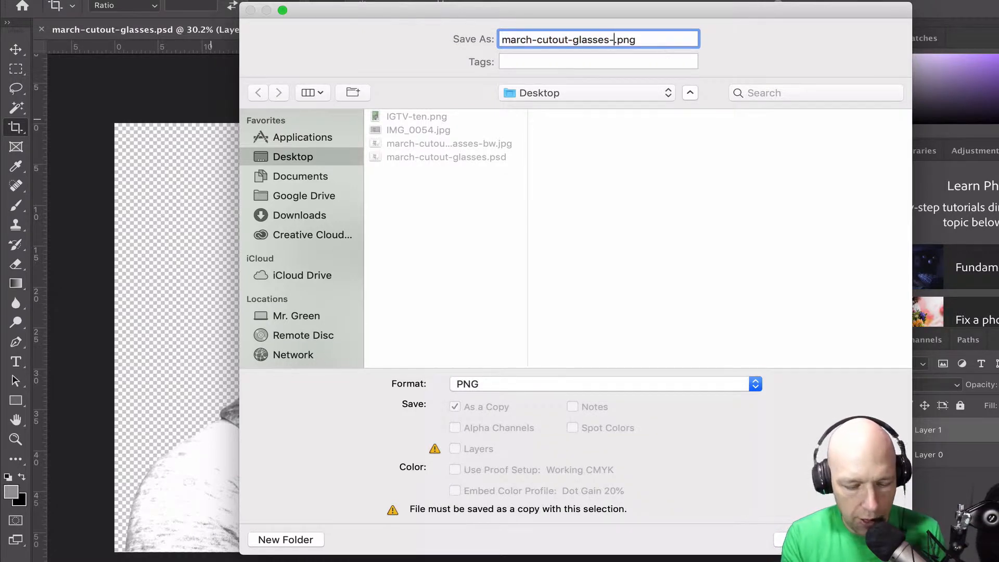
{"action": "type", "text": "bw"}
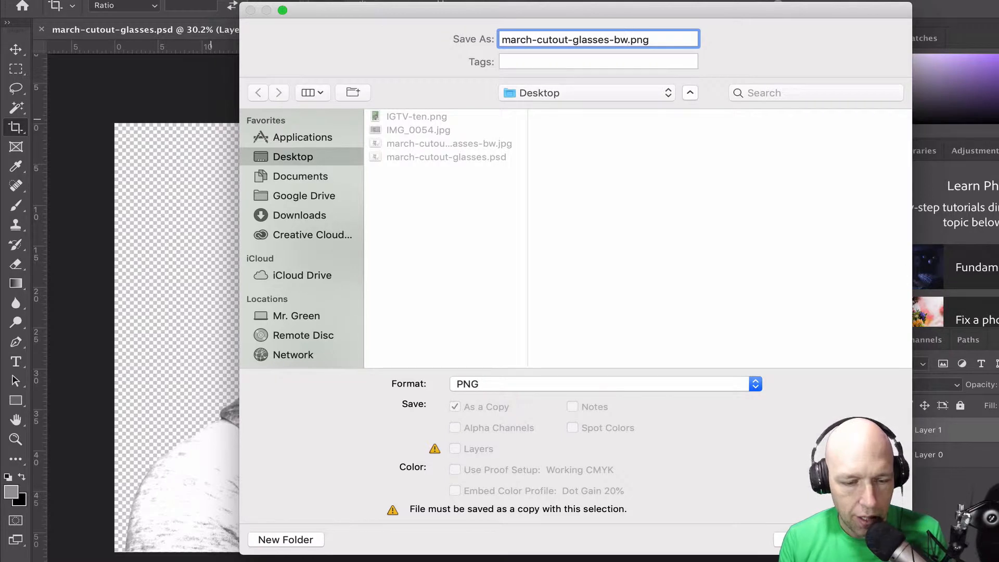
{"action": "key", "text": "Return"}
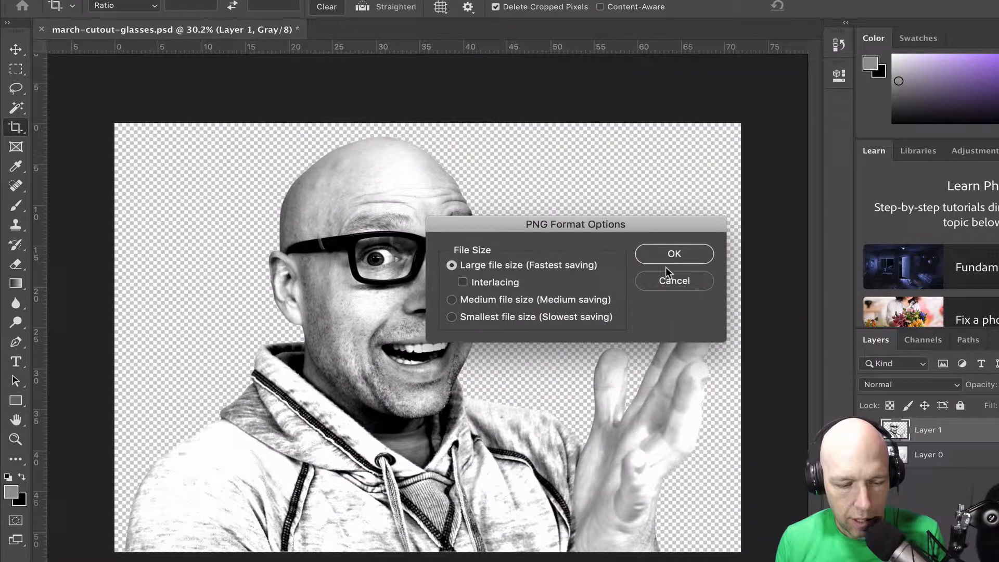
{"action": "left_click", "coordinate": [675, 255]}
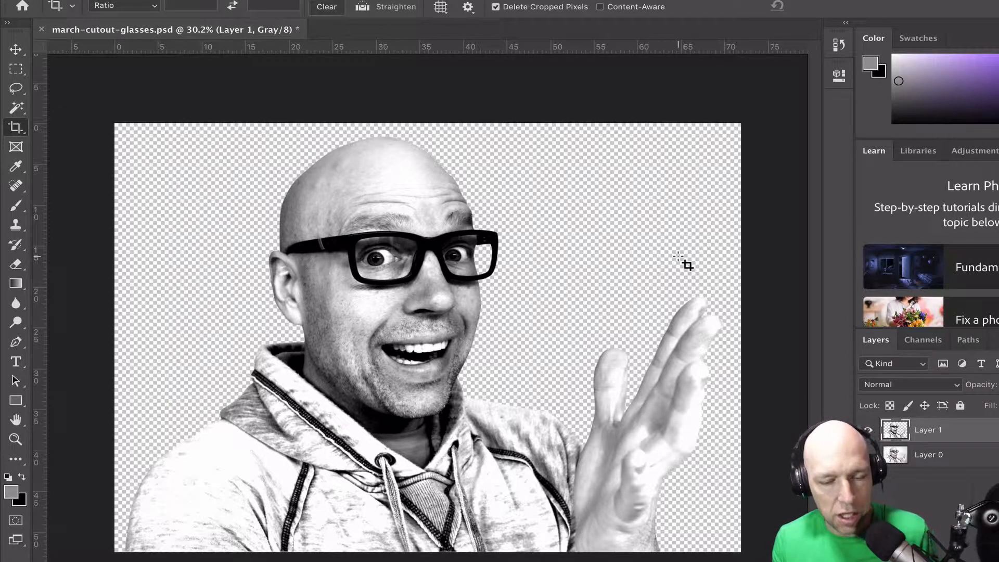
Switch to the Desktop and preview march-cutout-glasses-bw.png and march-cutout-glasses-bw.jpg to compare their backgrounds
{"action": "key", "text": "ctrl+Right"}
{"action": "key", "text": "ctrl+Right"}
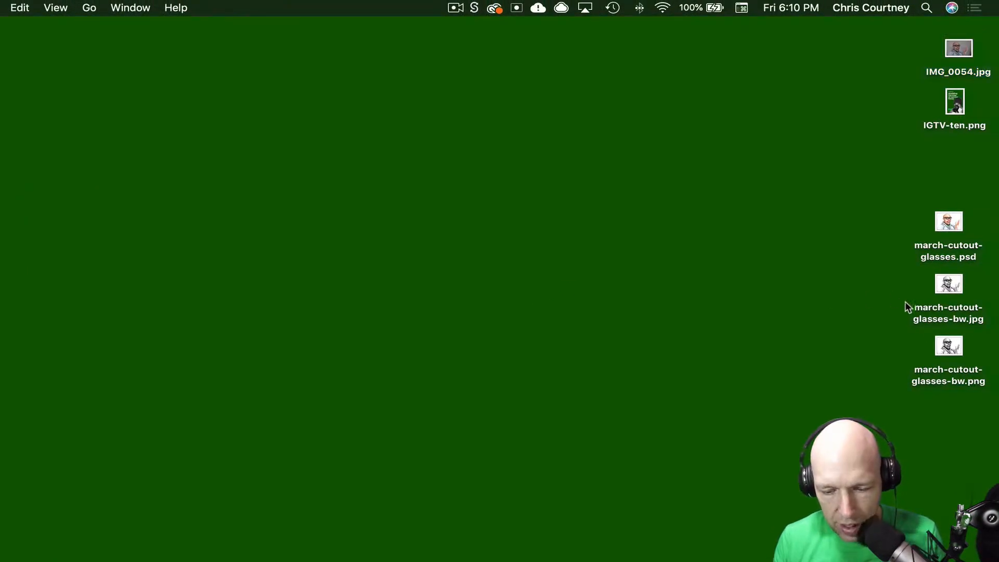
{"action": "left_click", "coordinate": [948, 347]}
{"action": "key", "text": "space"}
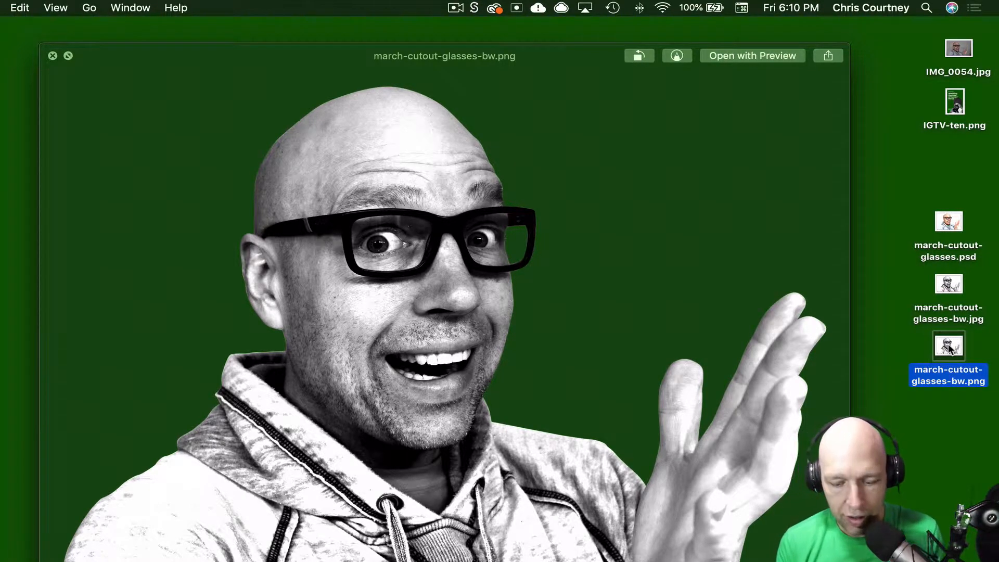
{"action": "key", "text": "Up"}
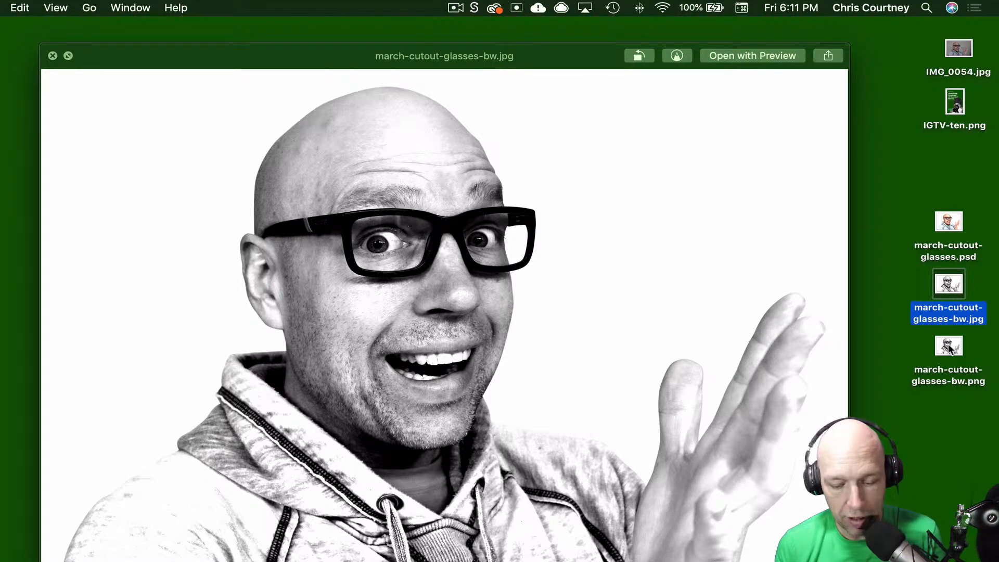
{"action": "left_click", "coordinate": [949, 346]}
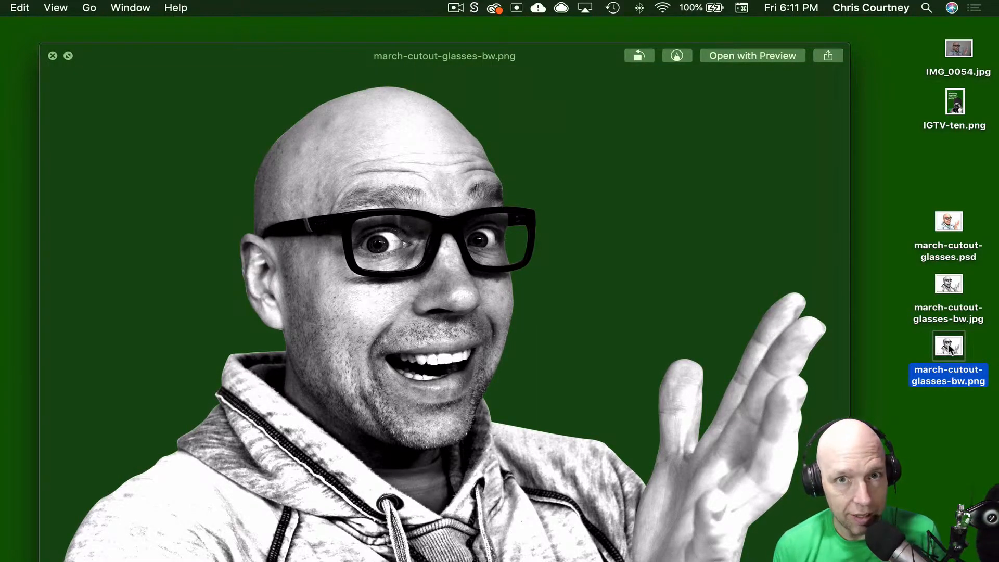
Close the preview and open the file information of the PNG and JPEG cutouts side by side to compare them
{"action": "key", "text": "super+i"}
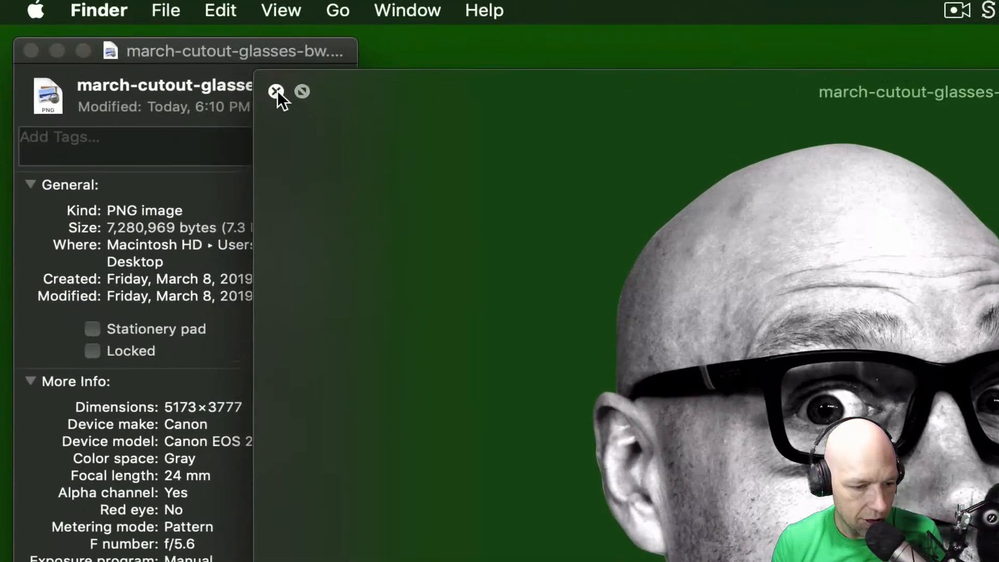
{"action": "left_click", "coordinate": [163, 56]}
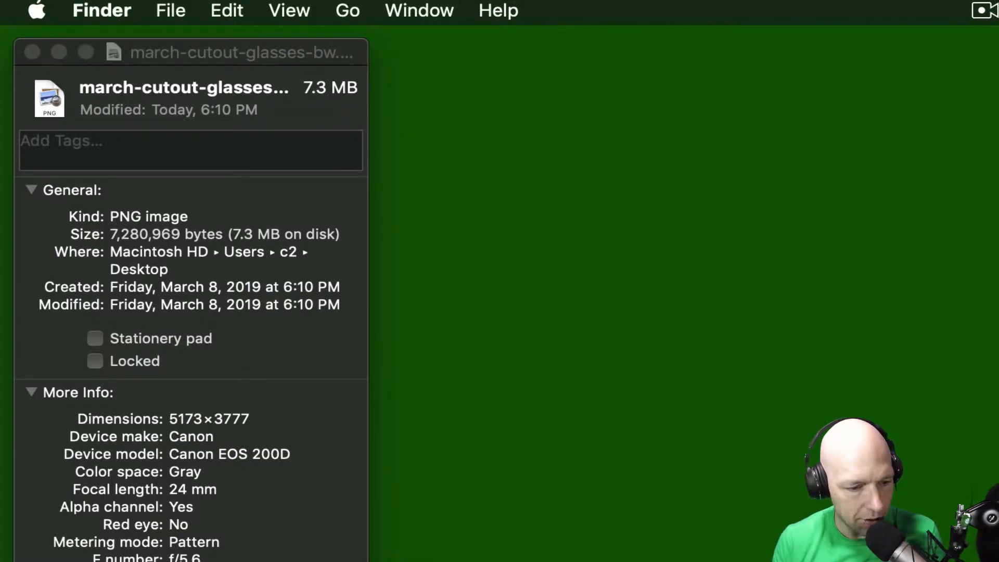
{"action": "key", "text": "super+i"}
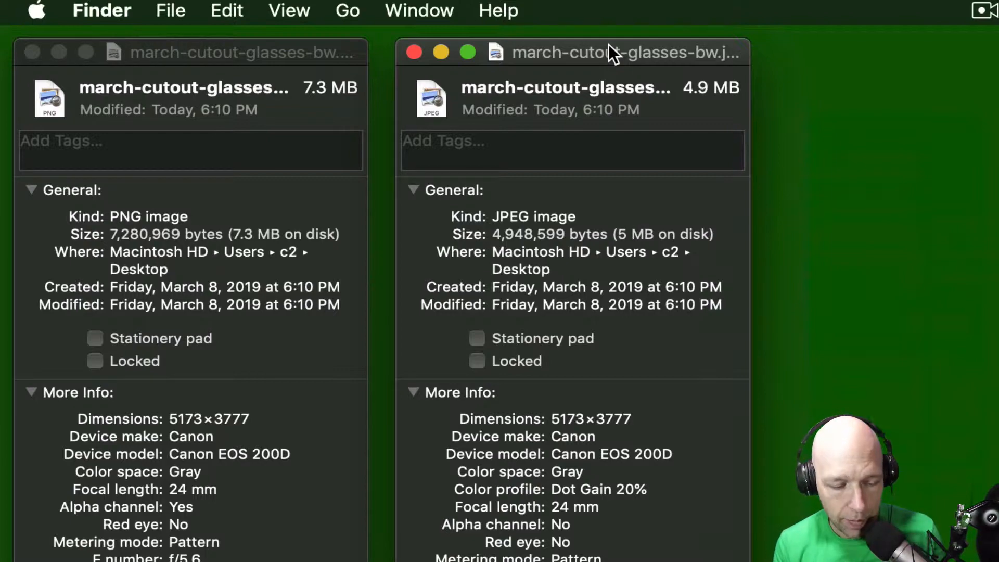
Switch to Figma and place march-cutout-glasses-bw.png from the Desktop in the Social Media Work file
{"action": "key", "text": "ctrl+Left"}
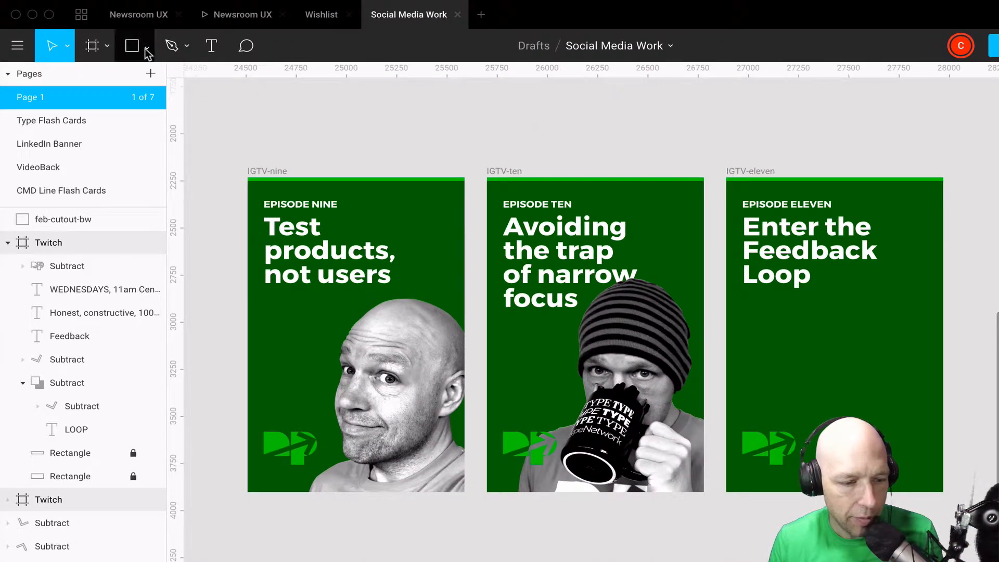
{"action": "left_click", "coordinate": [236, 73]}
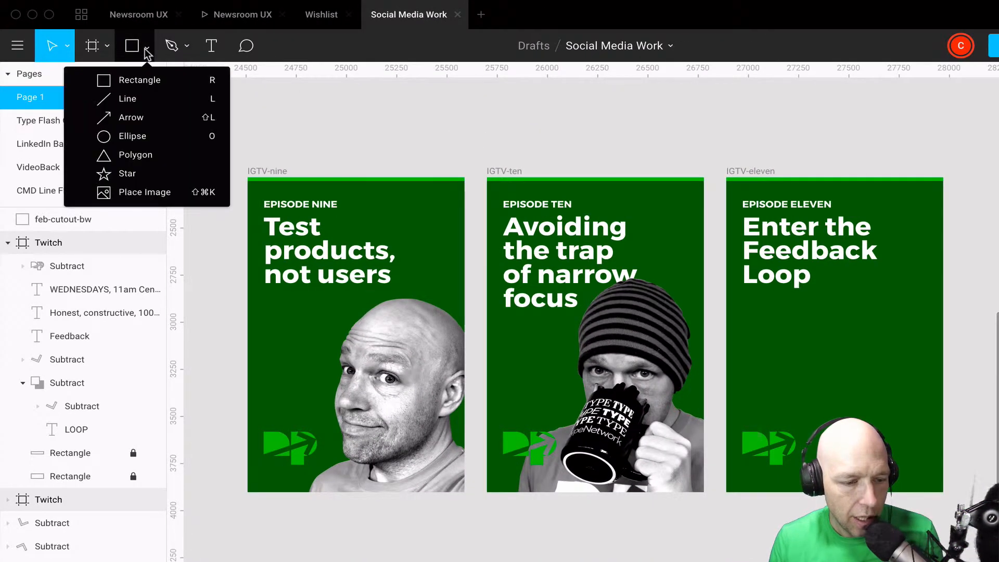
{"action": "left_click", "coordinate": [161, 194]}
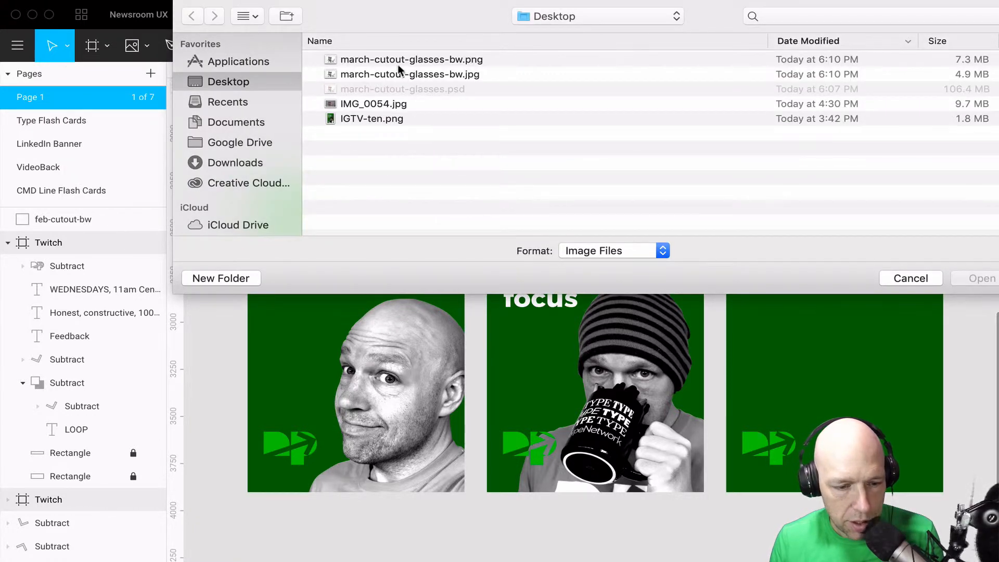
{"action": "double_click", "coordinate": [395, 61]}
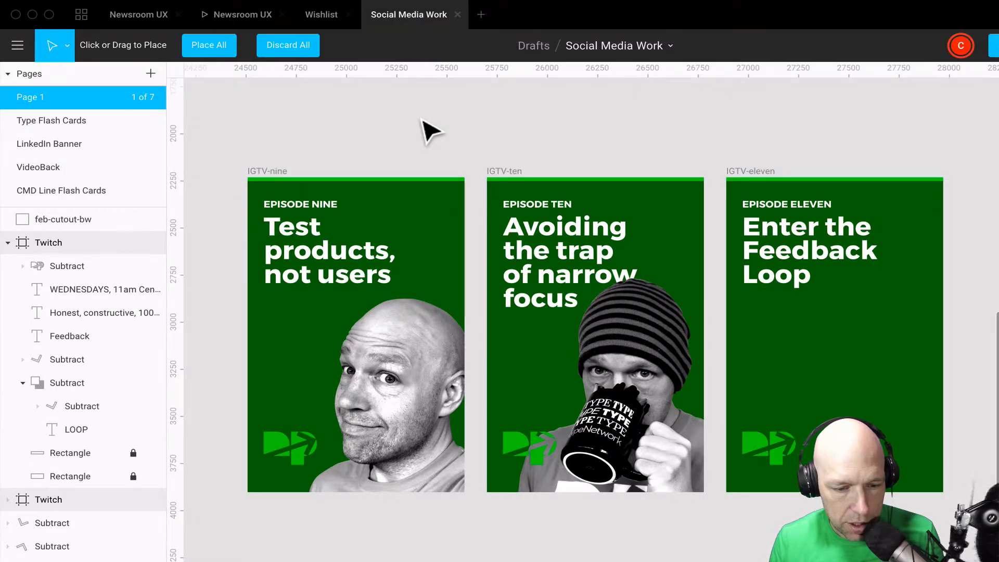
{"action": "left_click", "coordinate": [229, 50]}
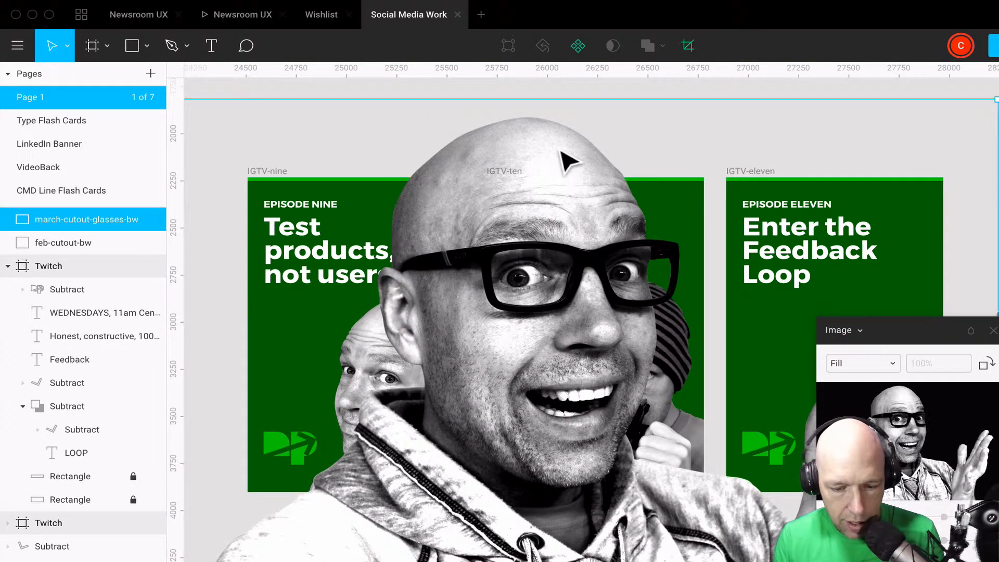
Scale the placed cutout down to about 1844 × 1346 and position it over the IGTV-eleven frame
{"action": "scroll", "coordinate": [567, 159], "scroll_direction": "down", "scroll_amount": 5}
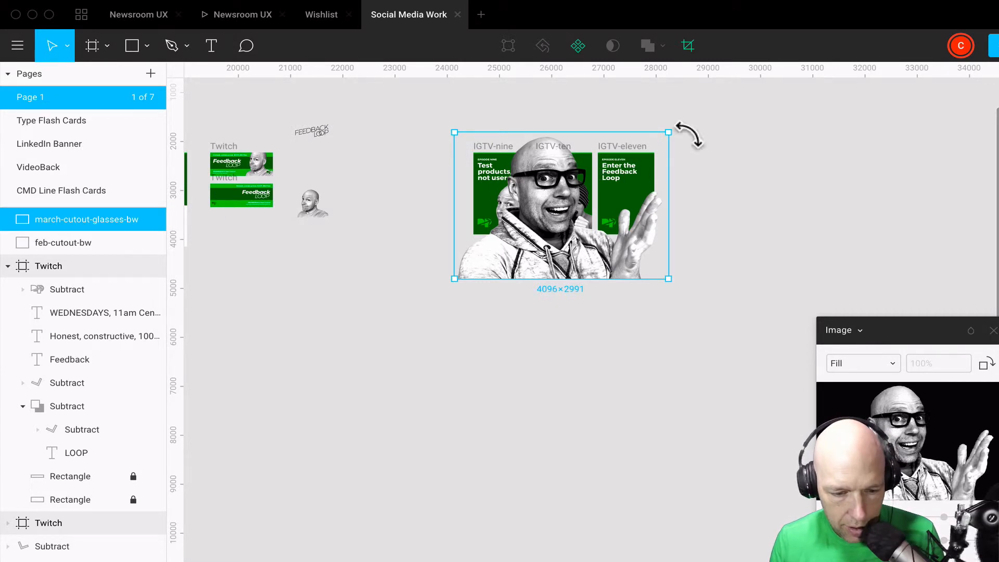
{"action": "left_click_drag", "start_coordinate": [669, 133], "coordinate": [681, 189]}
{"action": "scroll", "coordinate": [680, 189], "scroll_direction": "up", "scroll_amount": 5}
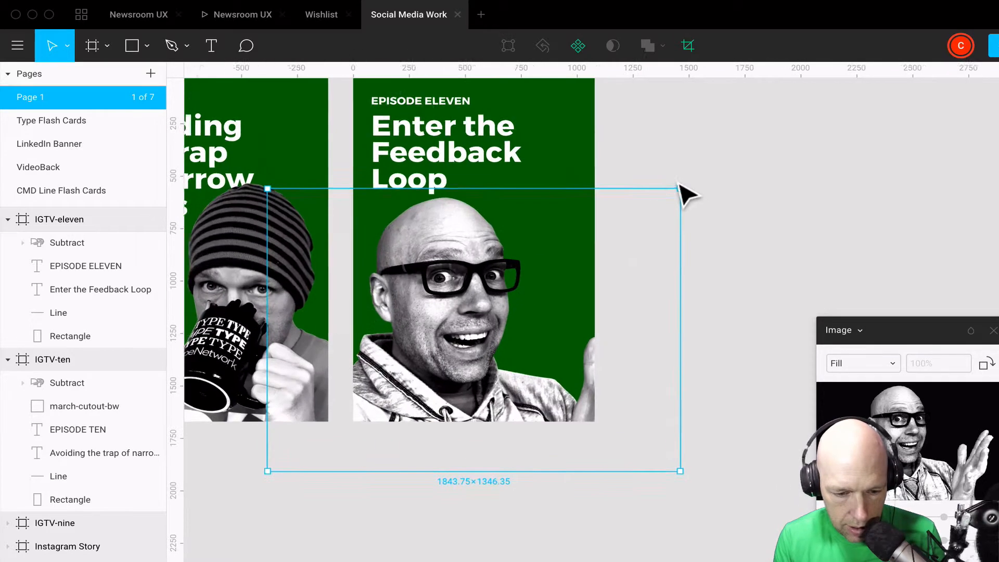
{"action": "scroll", "coordinate": [680, 185], "scroll_direction": "left", "scroll_amount": 4}
{"action": "scroll", "coordinate": [681, 185], "scroll_direction": "up", "scroll_amount": 2}
{"action": "scroll", "coordinate": [679, 183], "scroll_direction": "right", "scroll_amount": 1}
{"action": "scroll", "coordinate": [678, 183], "scroll_direction": "down", "scroll_amount": 1}
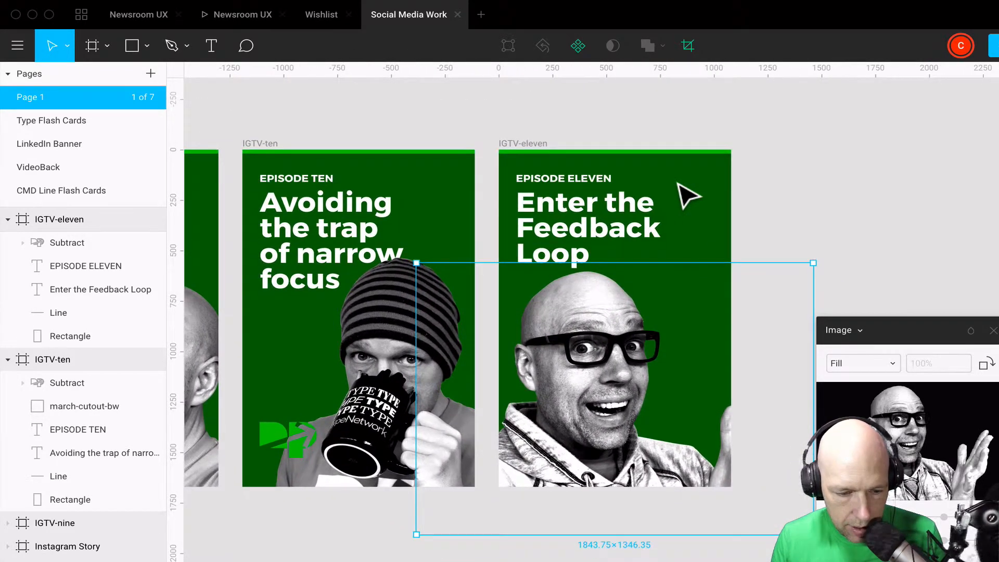
Shift the cutout toward the right side of the IGTV-eleven frame and reduce it to about 1749 × 1277
{"action": "left_click_drag", "start_coordinate": [643, 375], "coordinate": [705, 356]}
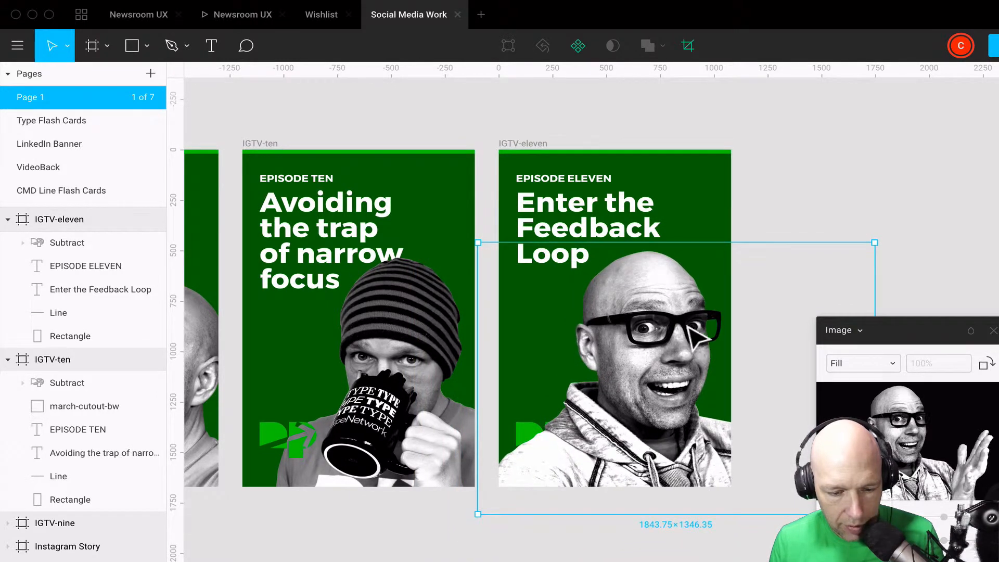
{"action": "left_click_drag", "start_coordinate": [883, 250], "coordinate": [866, 261]}
{"action": "left_click_drag", "start_coordinate": [678, 351], "coordinate": [679, 349]}
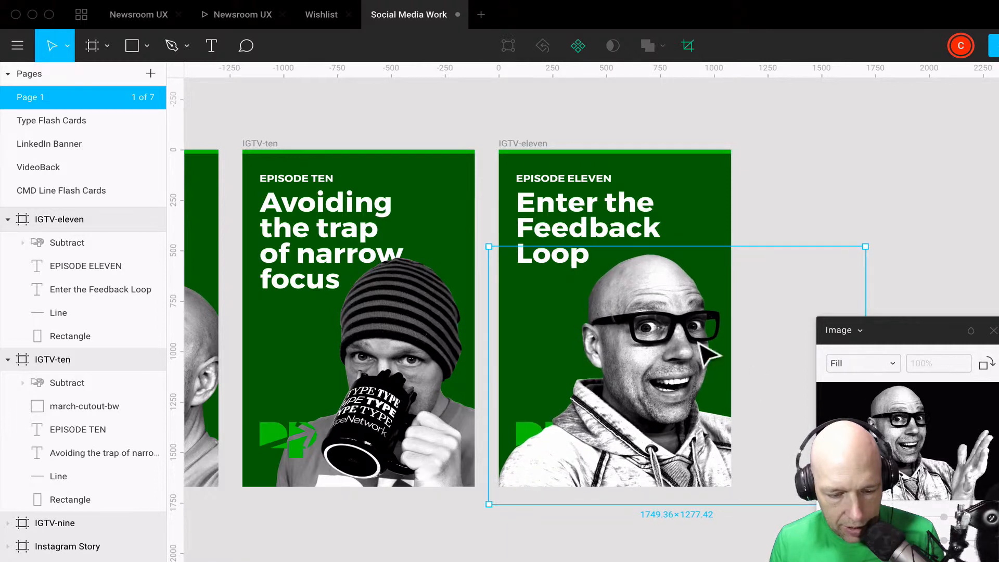
{"action": "key", "text": "Escape"}
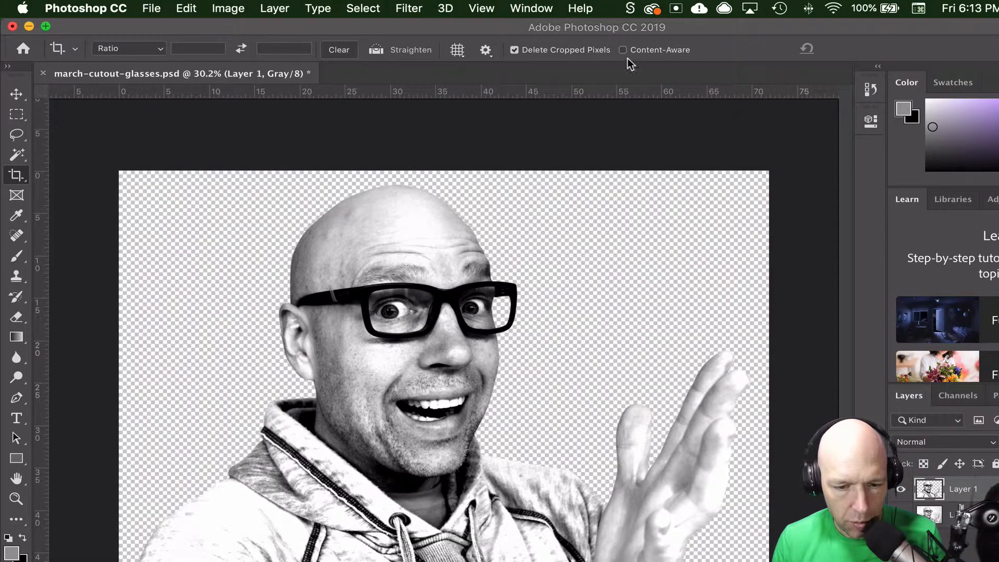
Switch to Photoshop and return march-cutout-glasses.psd to its Grayscale state in the History
{"action": "left_click", "coordinate": [526, 9]}
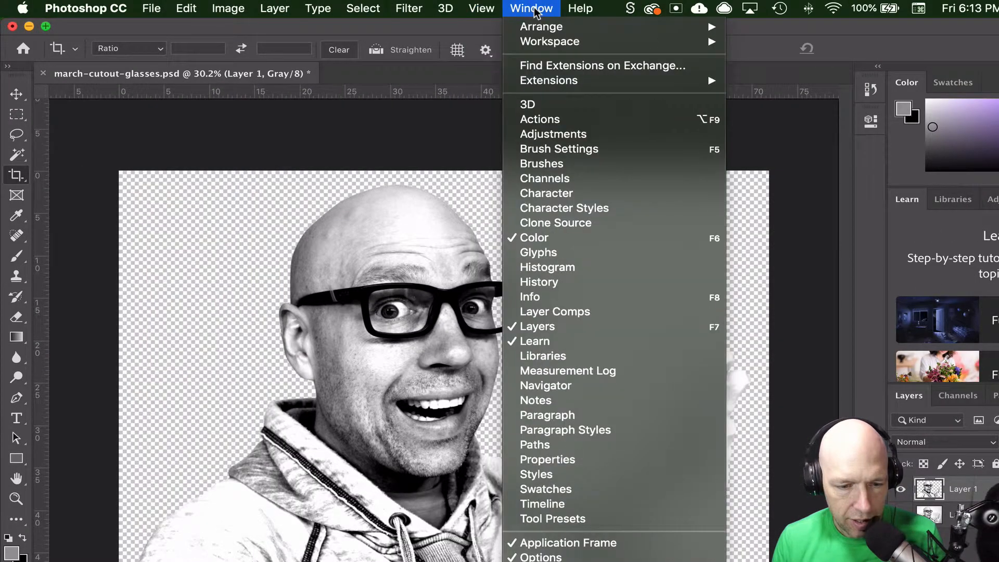
{"action": "left_click", "coordinate": [573, 282]}
{"action": "left_click", "coordinate": [732, 136]}
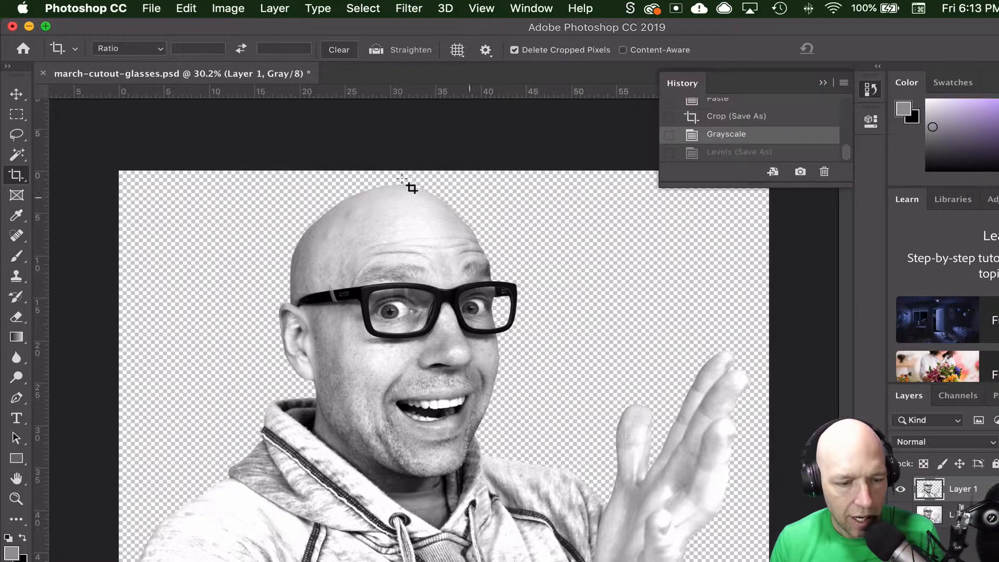
Save a PNG copy to the Desktop as march-cutout-glasses-bw.png, replacing the existing file
{"action": "left_click", "coordinate": [151, 8]}
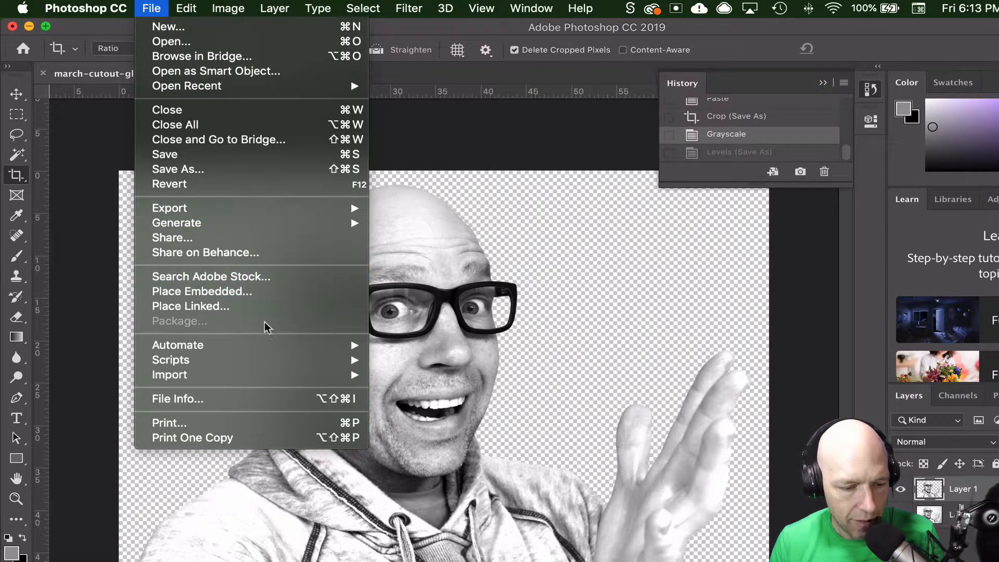
{"action": "mouse_move", "coordinate": [271, 360]}
{"action": "left_click", "coordinate": [227, 171]}
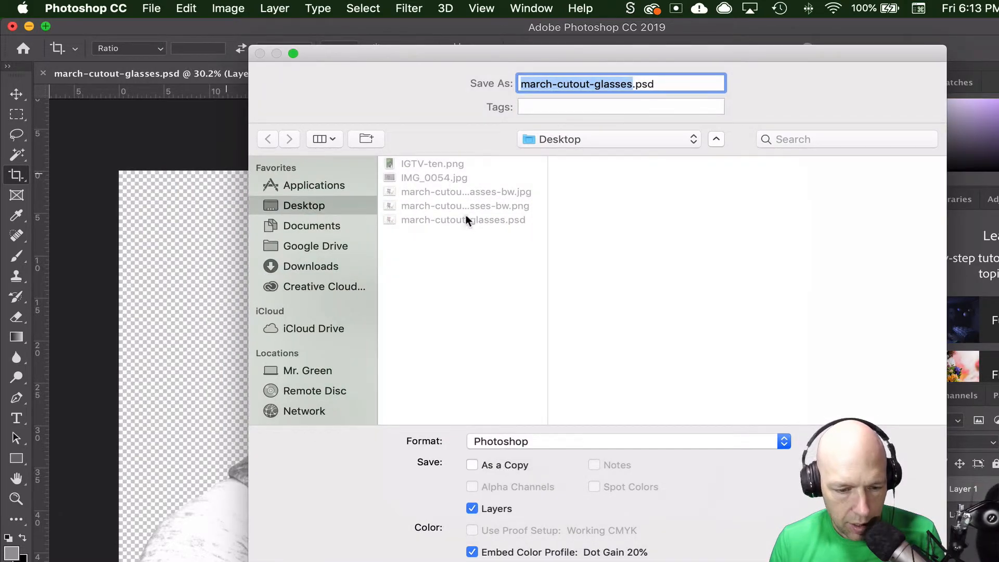
{"action": "left_click", "coordinate": [645, 441]}
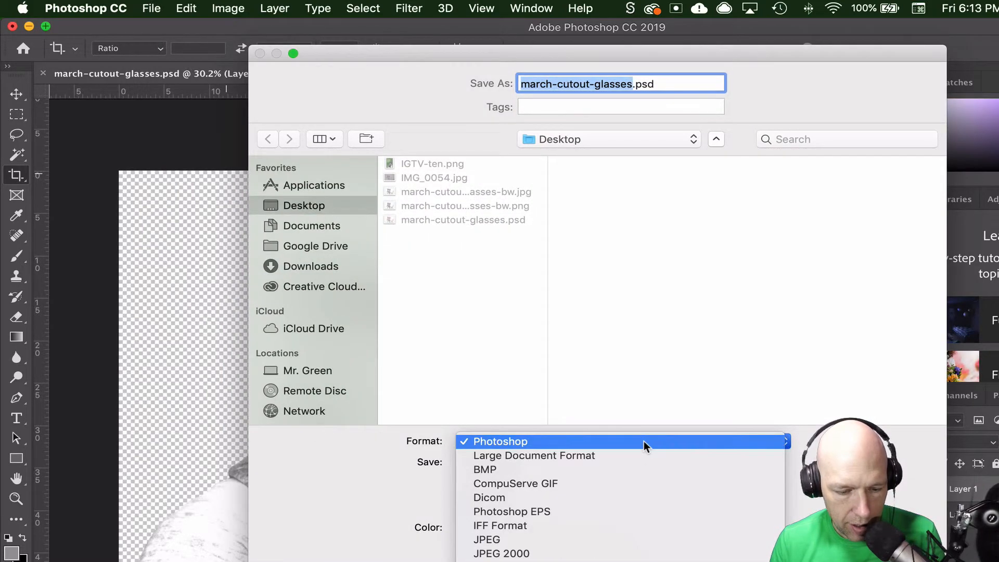
{"action": "left_click", "coordinate": [516, 561]}
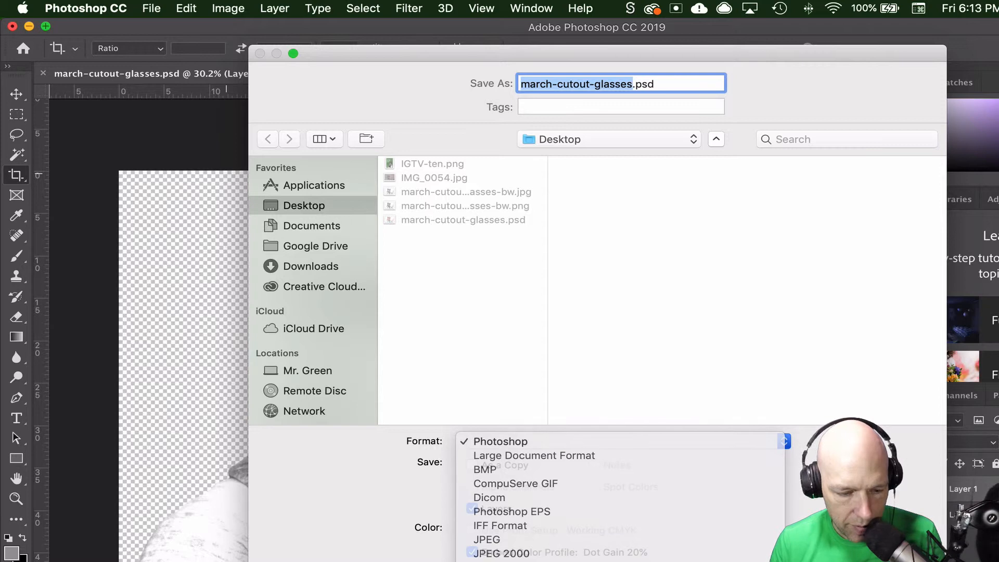
{"action": "left_click", "coordinate": [483, 206]}
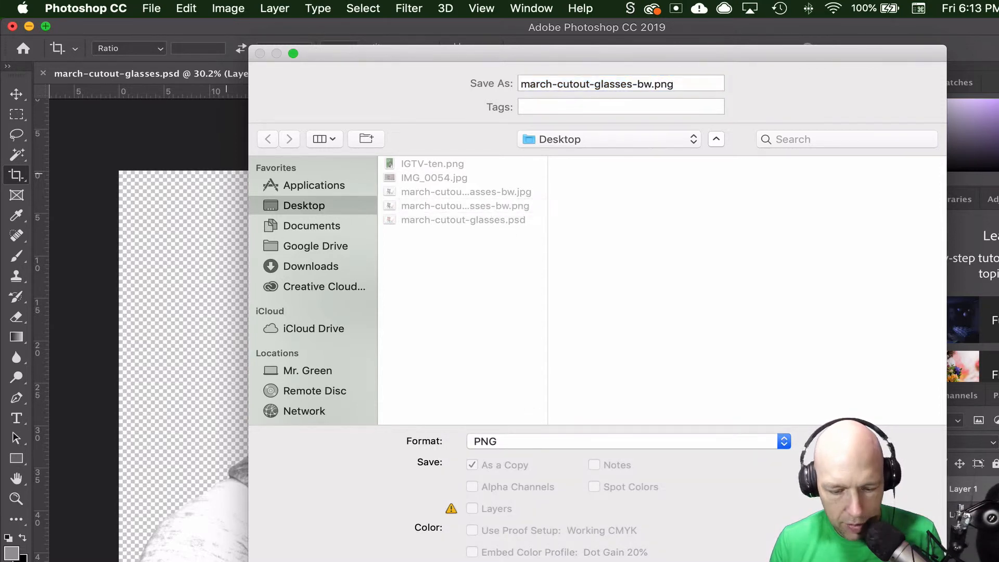
{"action": "key", "text": "Return"}
{"action": "left_click", "coordinate": [721, 156]}
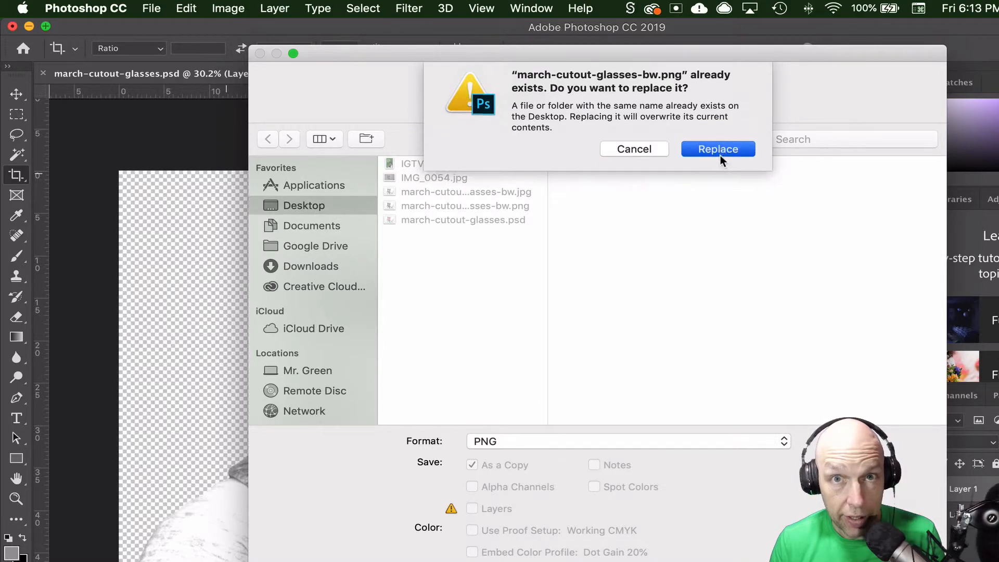
{"action": "left_click", "coordinate": [700, 306]}
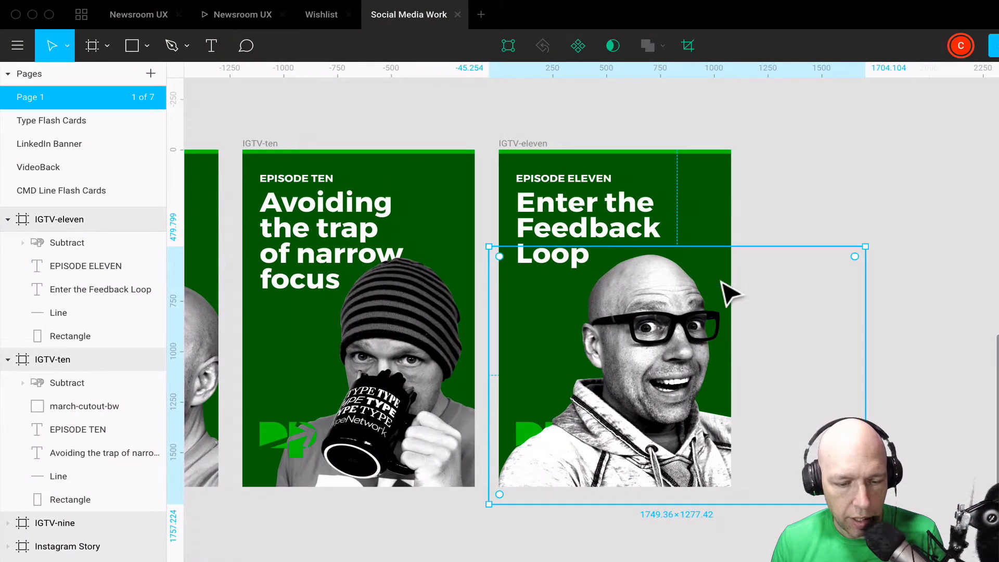
Switch to Figma and place the re-saved march-cutout-glasses-bw.png at about 1749 × 1277 in the IGTV-eleven frame
{"action": "left_click", "coordinate": [726, 123]}
{"action": "left_click", "coordinate": [147, 48]}
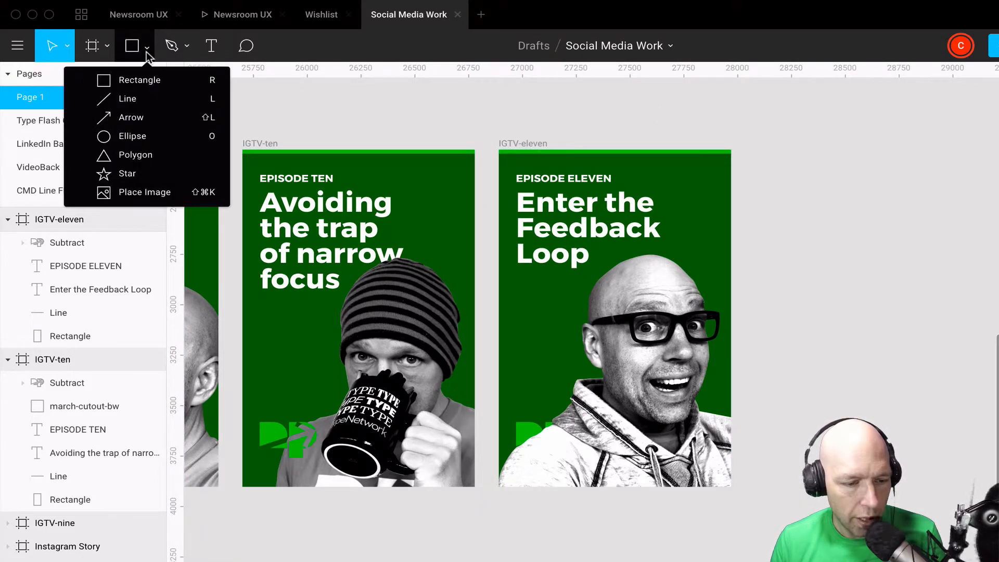
{"action": "left_click", "coordinate": [172, 193]}
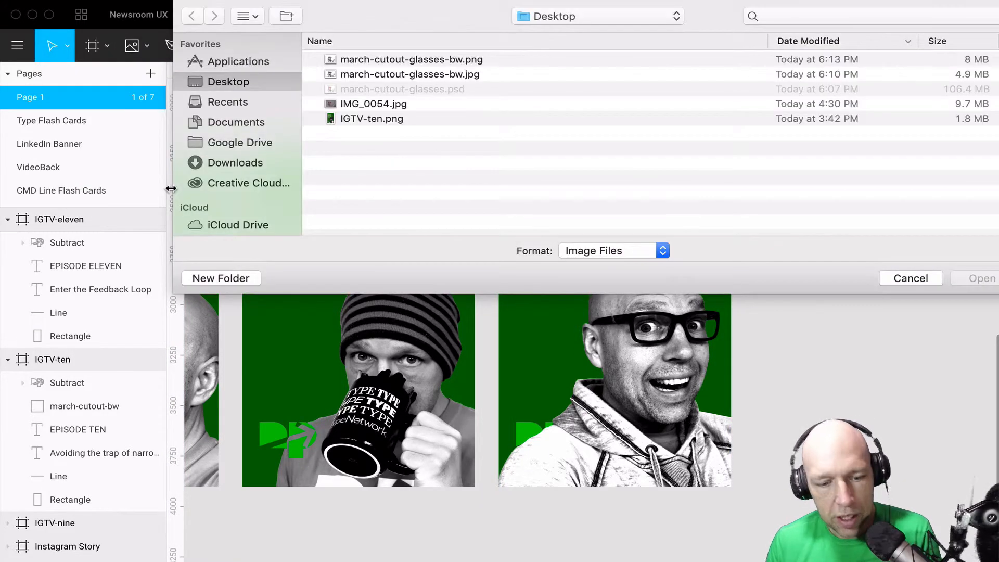
{"action": "left_click", "coordinate": [457, 61]}
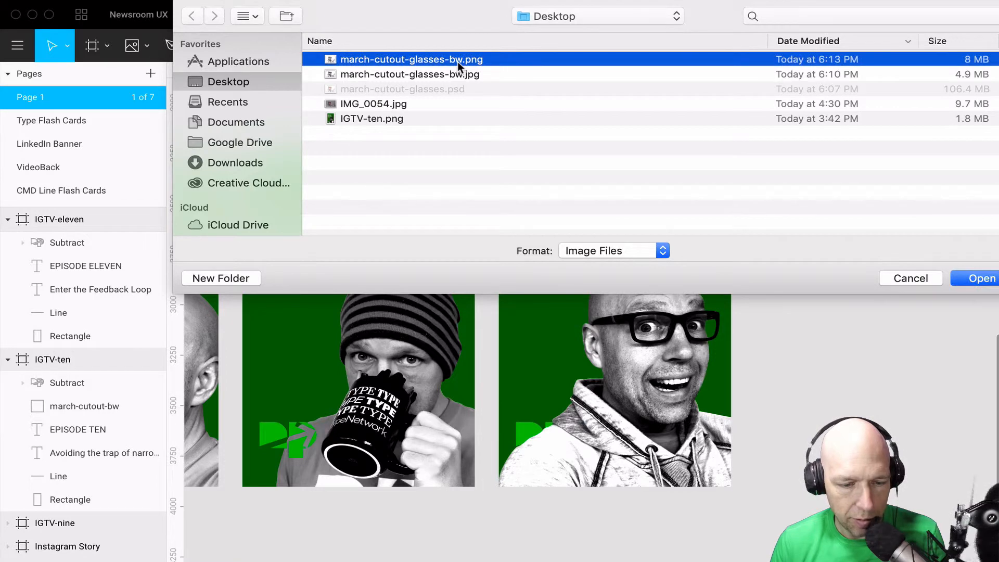
{"action": "double_click", "coordinate": [457, 62]}
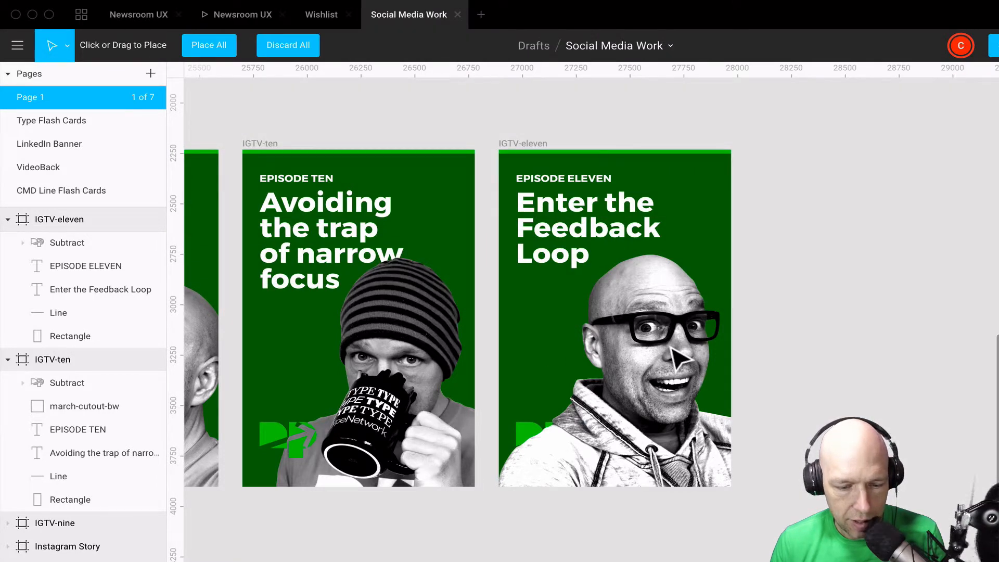
{"action": "left_click", "coordinate": [229, 46]}
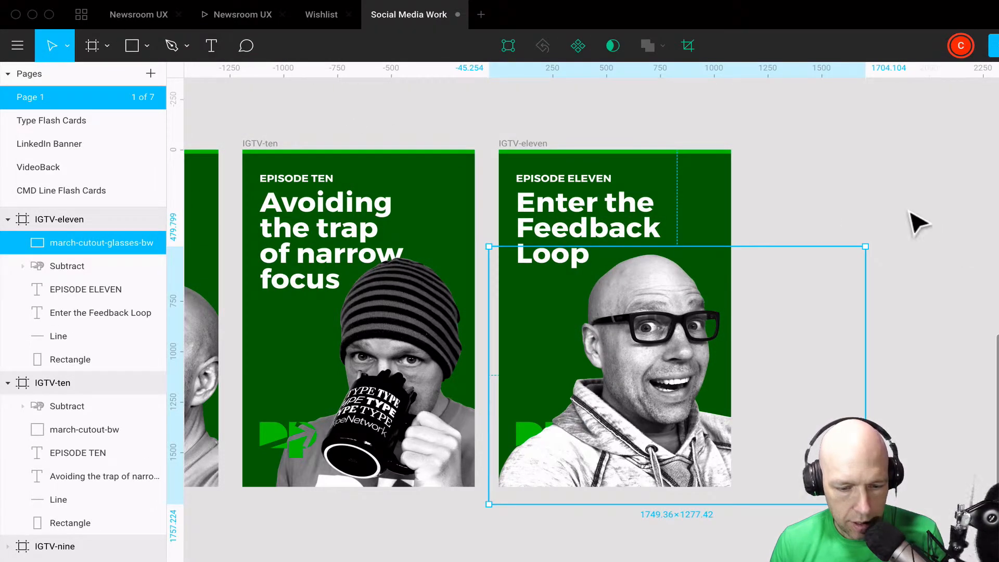
{"action": "left_click", "coordinate": [874, 189]}
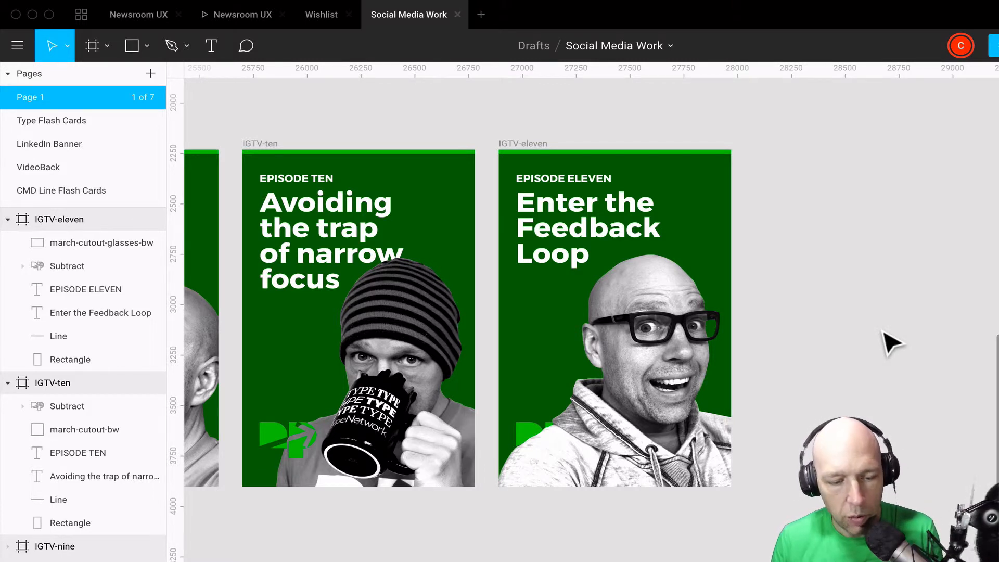
Bring the Subtract logo layer in front of the cutout in IGTV-eleven and compare the cover with IGTV-nine and IGTV-ten
{"action": "left_click", "coordinate": [620, 432]}
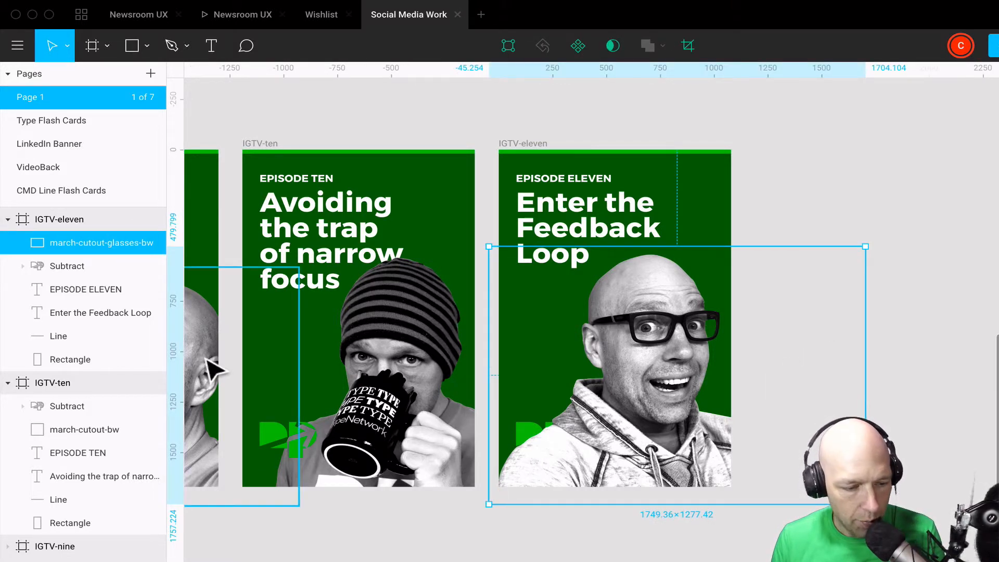
{"action": "left_click_drag", "start_coordinate": [74, 265], "coordinate": [77, 234]}
{"action": "key", "text": "Escape"}
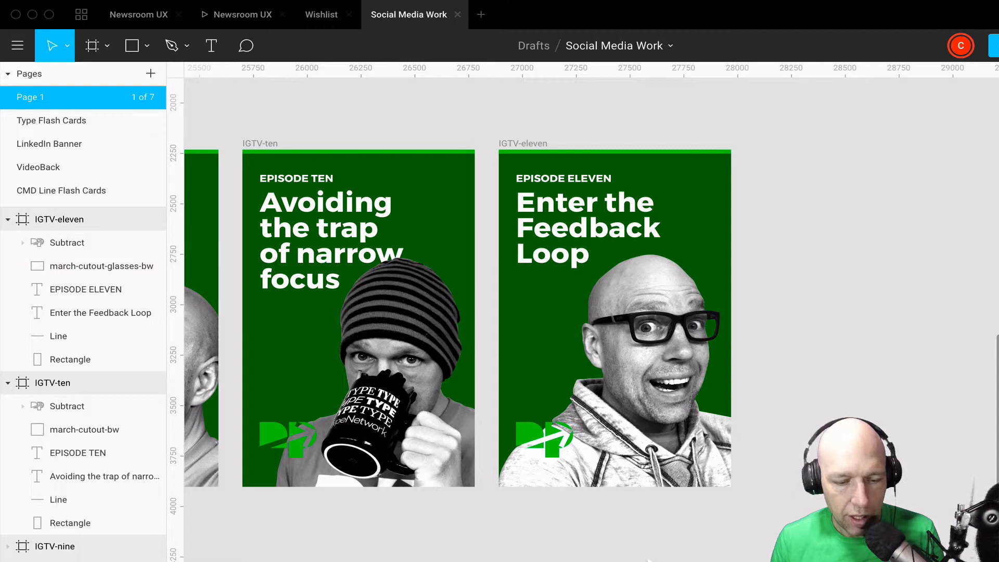
{"action": "scroll", "coordinate": [576, 520], "scroll_direction": "left", "scroll_amount": 5}
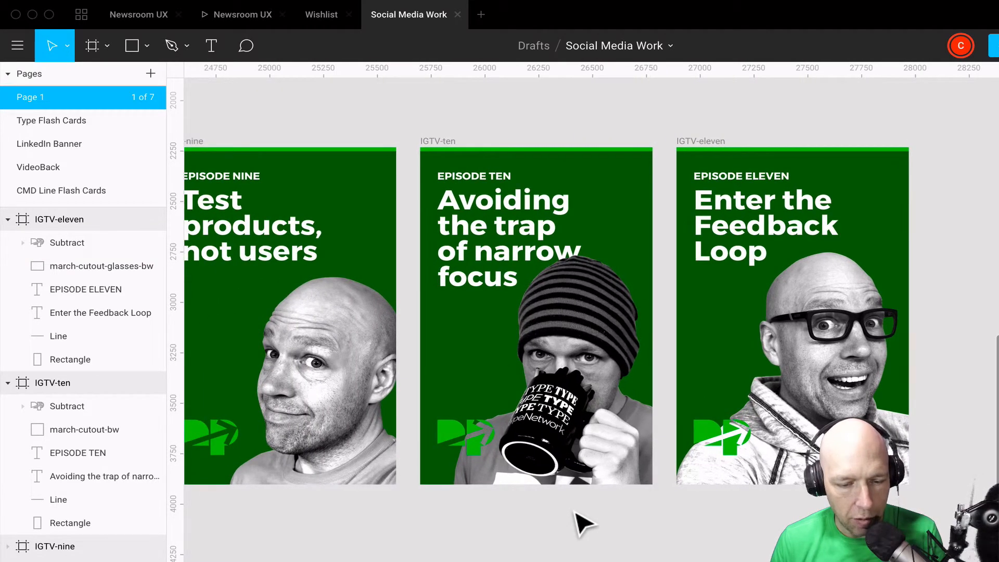
{"action": "scroll", "coordinate": [583, 523], "scroll_direction": "left", "scroll_amount": 1}
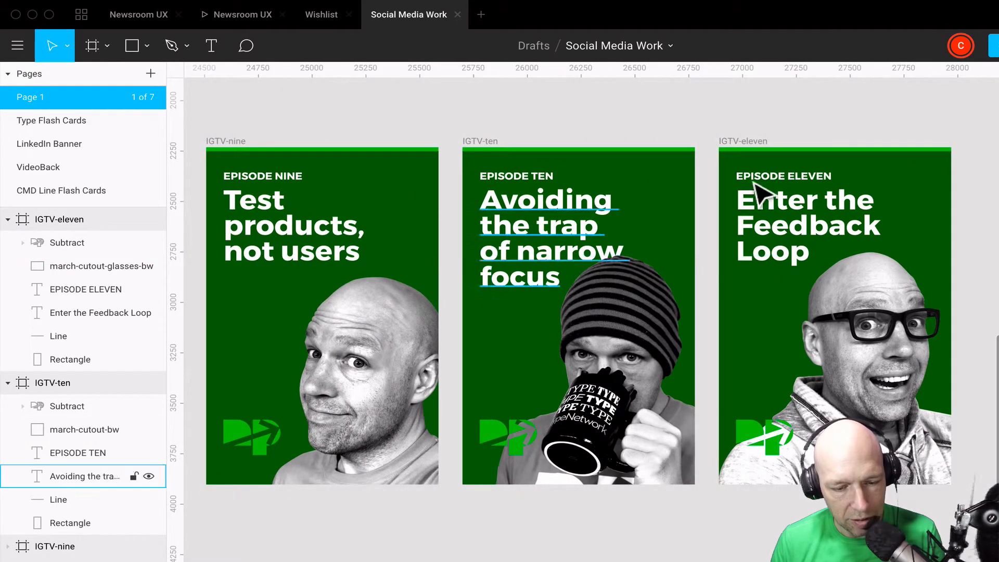
{"action": "scroll", "coordinate": [856, 252], "scroll_direction": "right", "scroll_amount": 4}
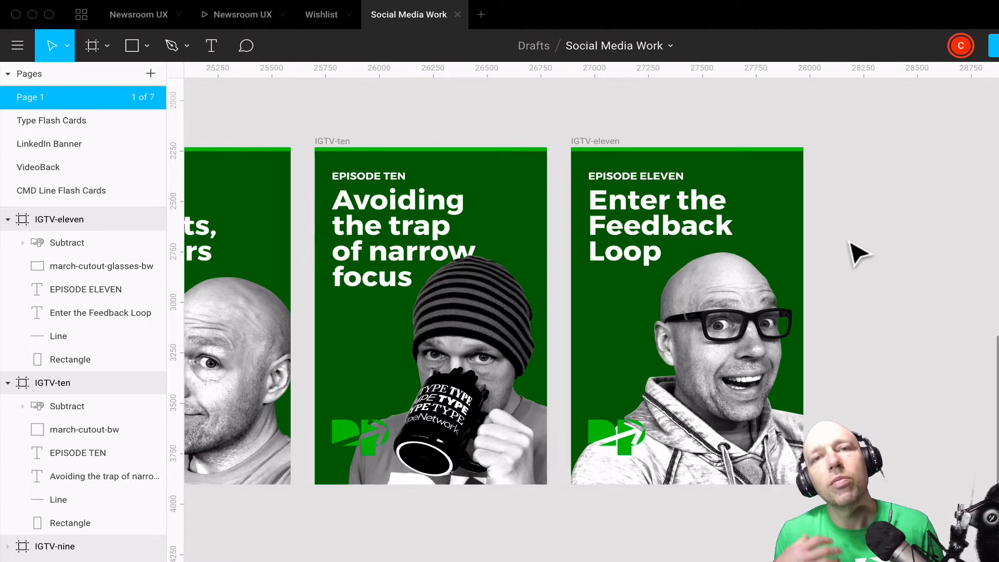